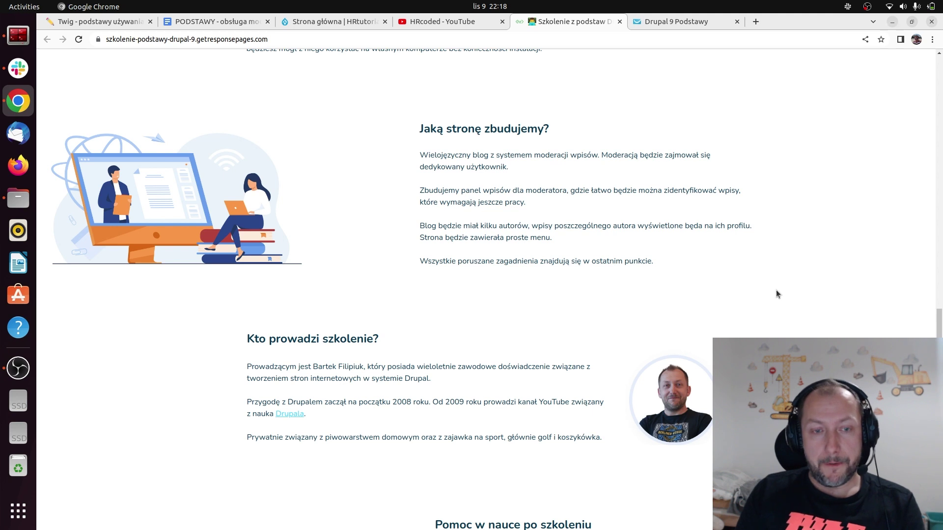
- Switch to the HRtutoriale Drupal site and open the Widoki administration page listing its views
{"action": "left_click", "coordinate": [284, 39]}
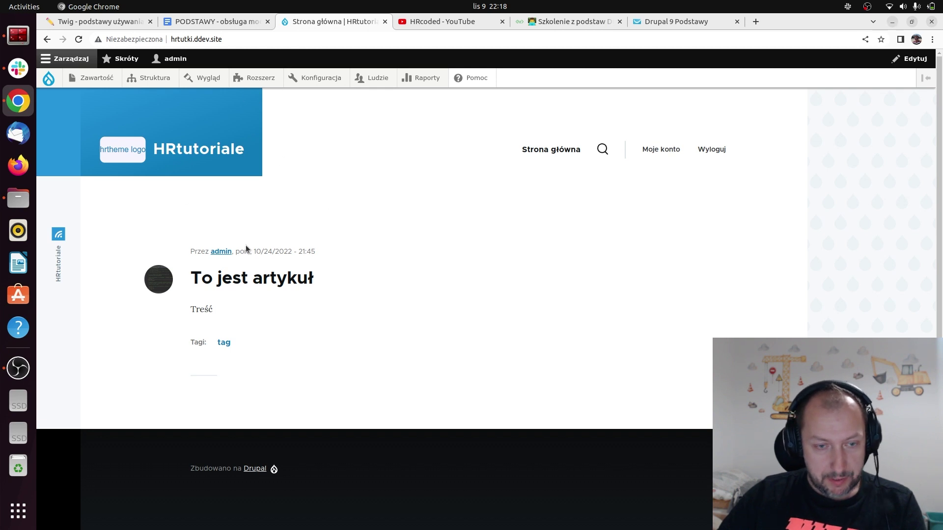
{"action": "mouse_move", "coordinate": [293, 85]}
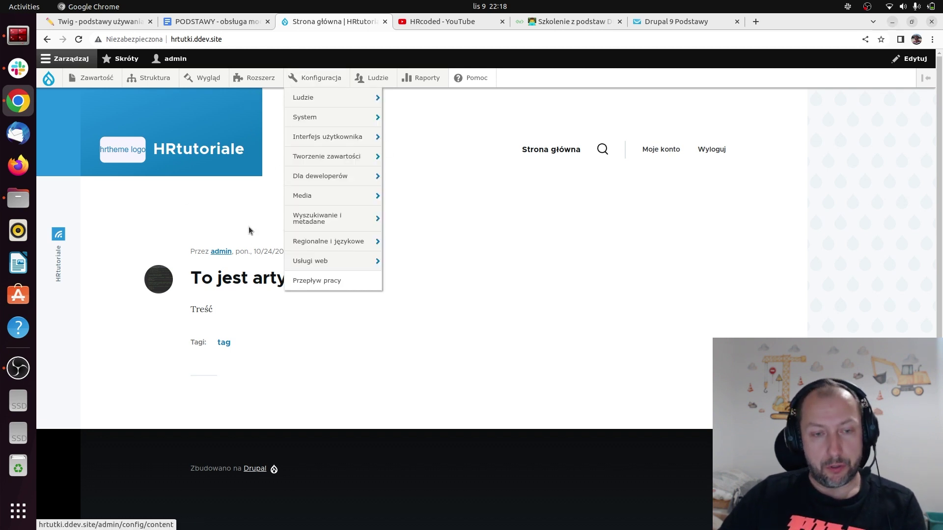
{"action": "mouse_move", "coordinate": [160, 74]}
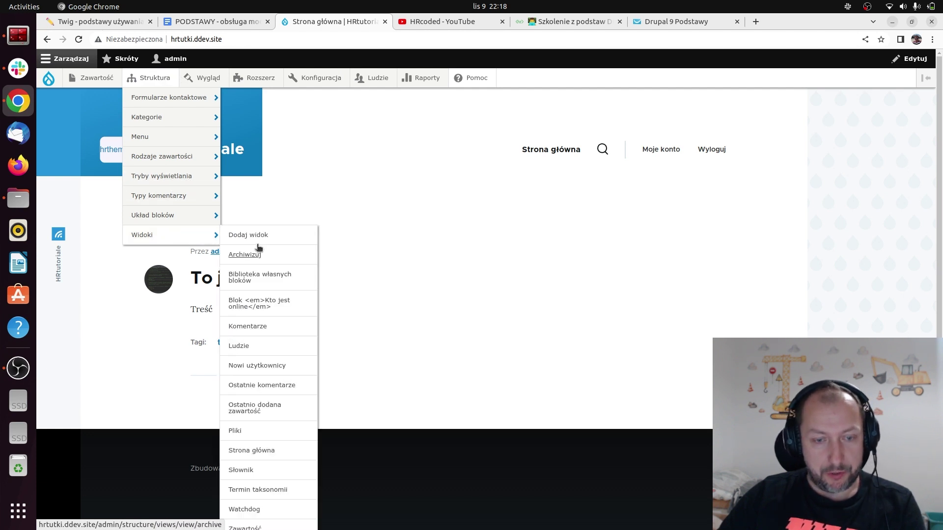
{"action": "left_click", "coordinate": [172, 234]}
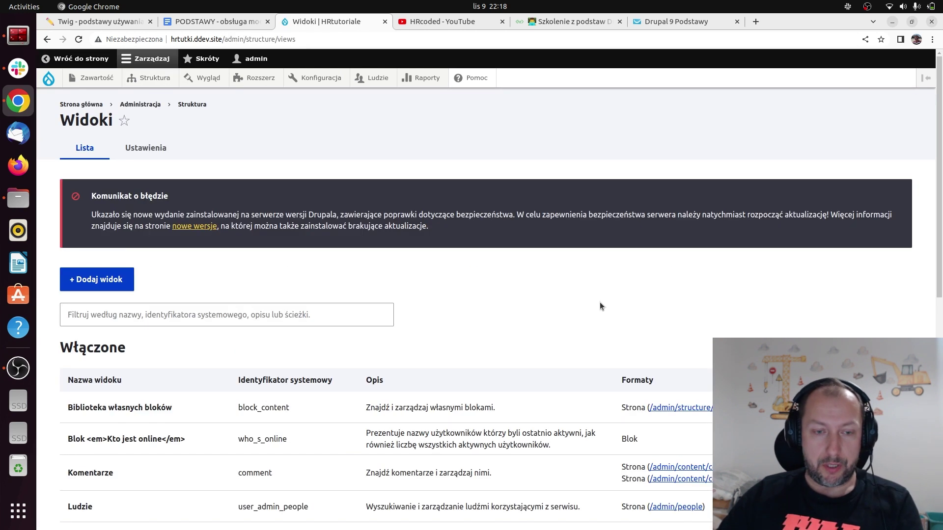
- Look through the list of enabled views, checking their names, system identifiers, descriptions and formats
{"action": "scroll", "coordinate": [568, 300], "scroll_direction": "down", "scroll_amount": 3}
{"action": "scroll", "coordinate": [578, 278], "scroll_direction": "up", "scroll_amount": 2}
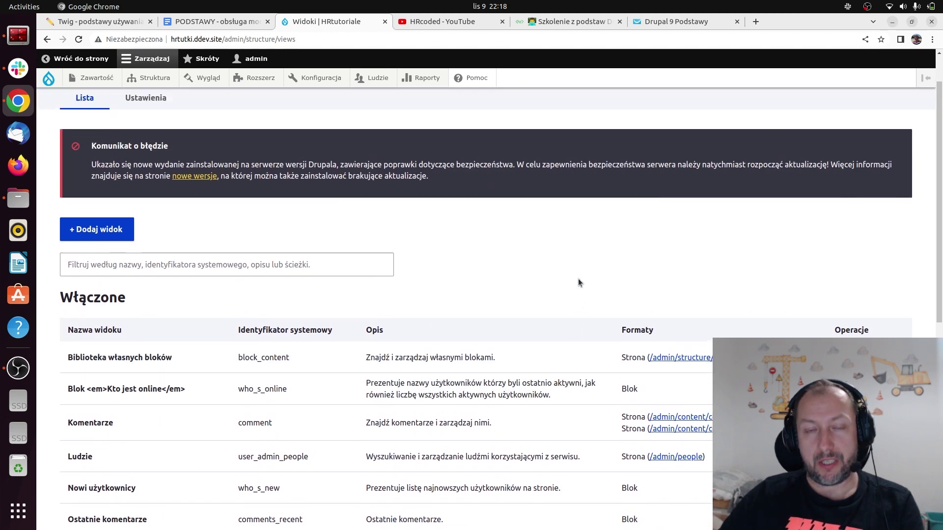
{"action": "scroll", "coordinate": [579, 270], "scroll_direction": "up", "scroll_amount": 2}
{"action": "scroll", "coordinate": [582, 261], "scroll_direction": "down", "scroll_amount": 1}
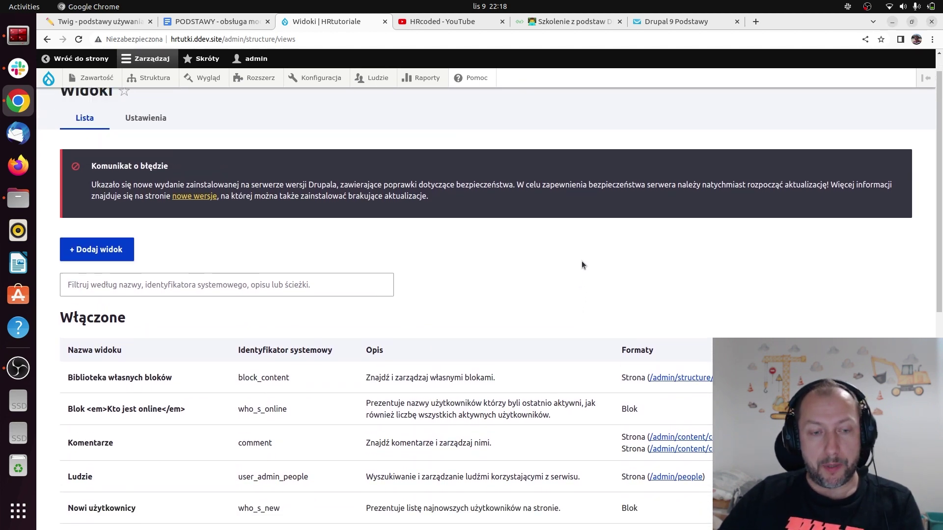
{"action": "scroll", "coordinate": [581, 261], "scroll_direction": "up", "scroll_amount": 1}
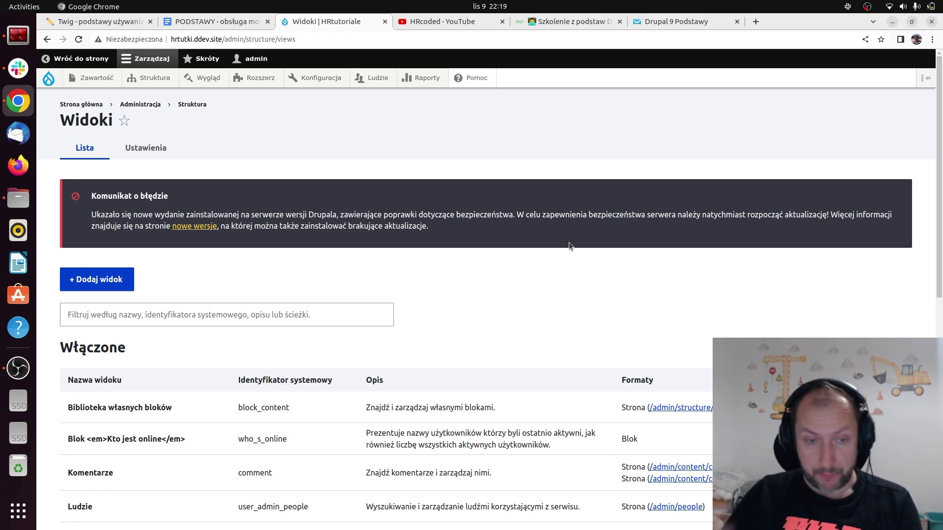
{"action": "scroll", "coordinate": [405, 372], "scroll_direction": "down", "scroll_amount": 5}
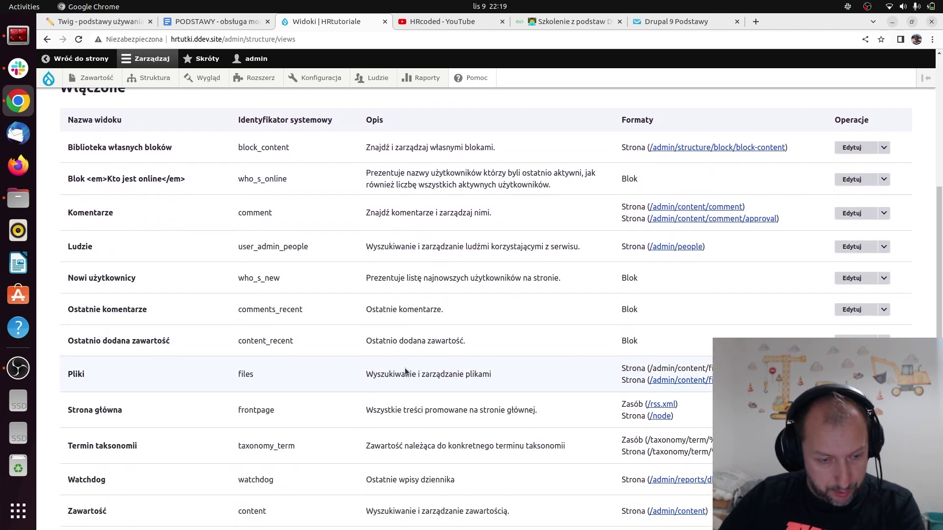
{"action": "scroll", "coordinate": [406, 372], "scroll_direction": "down", "scroll_amount": 2}
{"action": "scroll", "coordinate": [390, 386], "scroll_direction": "up", "scroll_amount": 6}
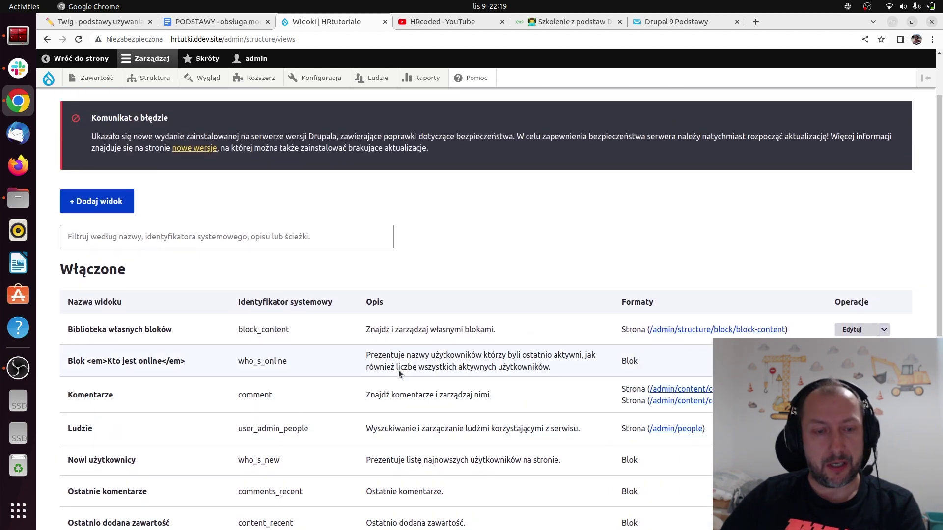
{"action": "scroll", "coordinate": [399, 372], "scroll_direction": "up", "scroll_amount": 3}
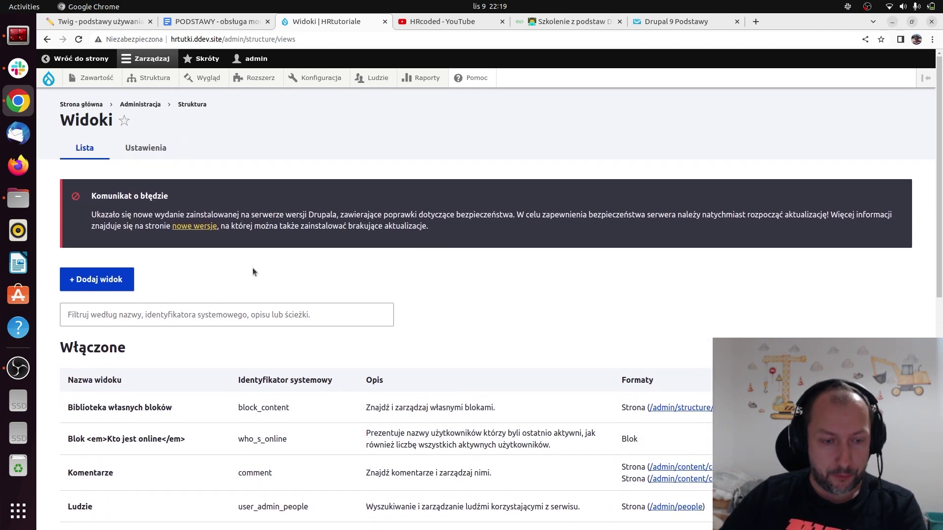
- Start a new view and name it "Lista artykułów"
{"action": "left_click", "coordinate": [97, 280]}
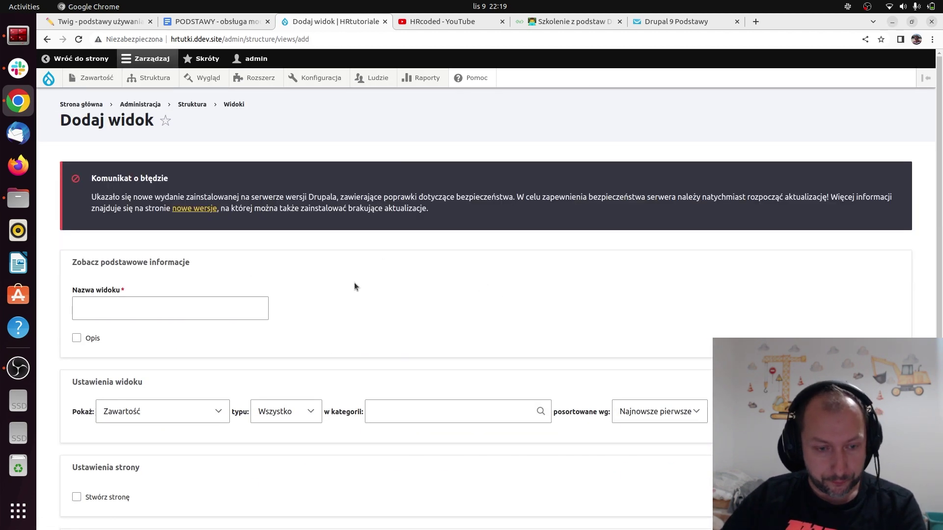
{"action": "left_click", "coordinate": [164, 300]}
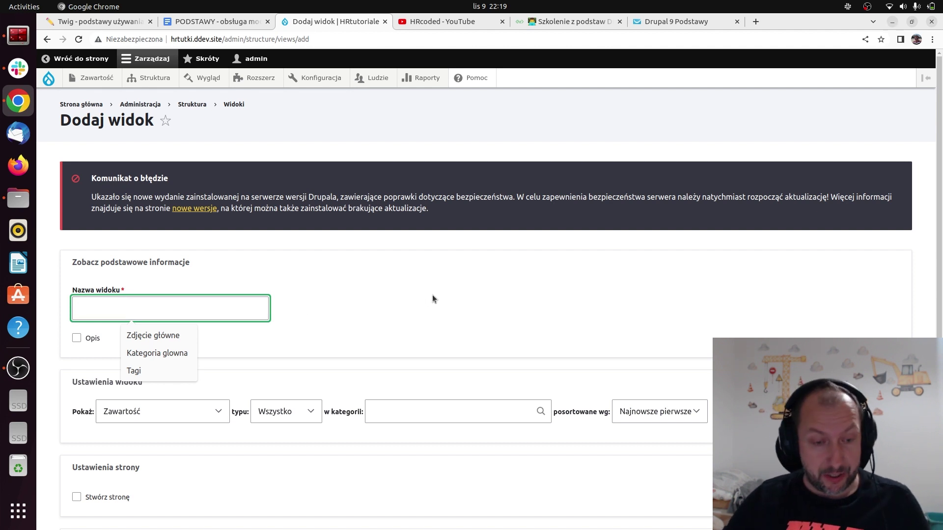
{"action": "type", "text": "L"}
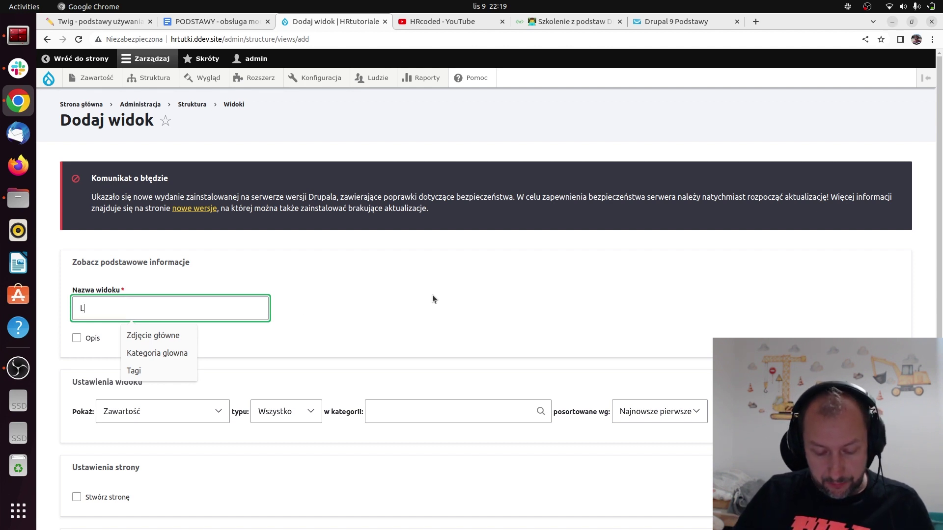
{"action": "type", "text": "ista artyku"}
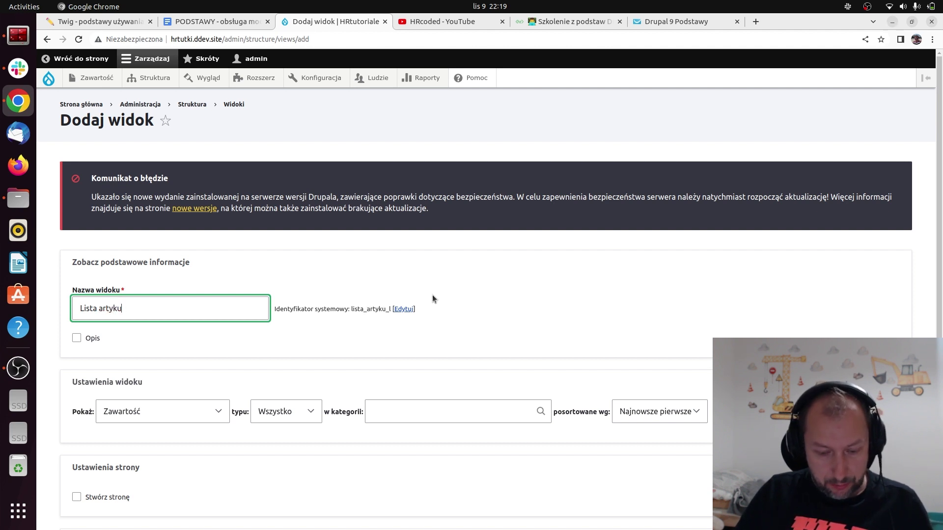
{"action": "type", "text": "łów"}
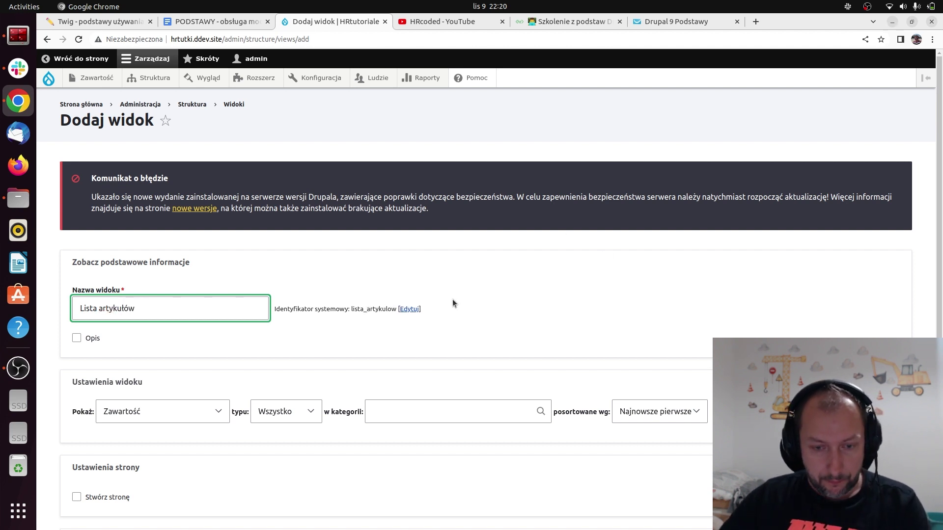
- Replace the new view's internal name with "article_list"
{"action": "left_click", "coordinate": [410, 309]}
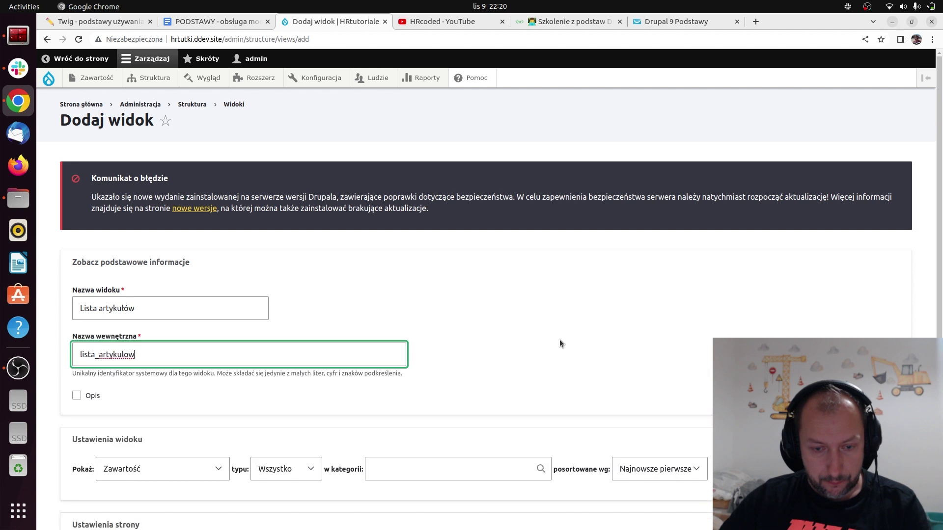
{"action": "double_click", "coordinate": [167, 350]}
{"action": "key", "text": "BackSpace"}
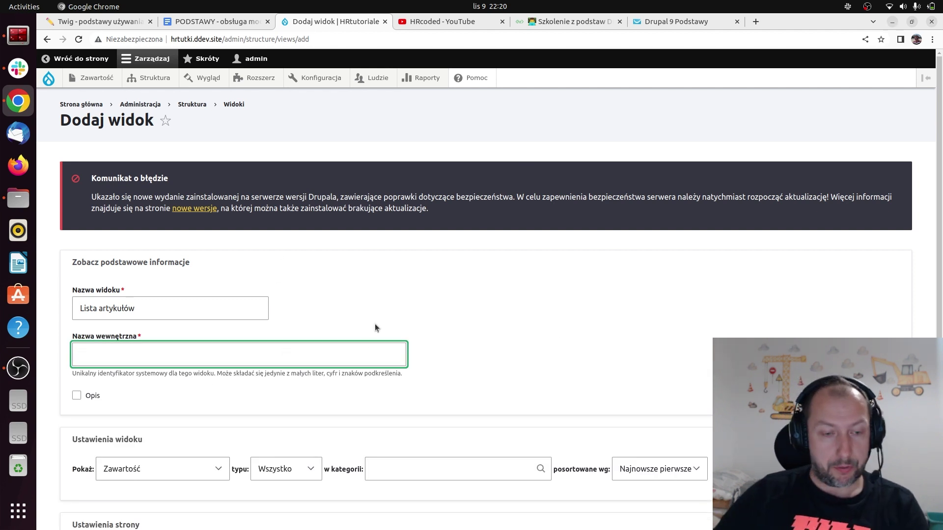
{"action": "type", "text": "lis"}
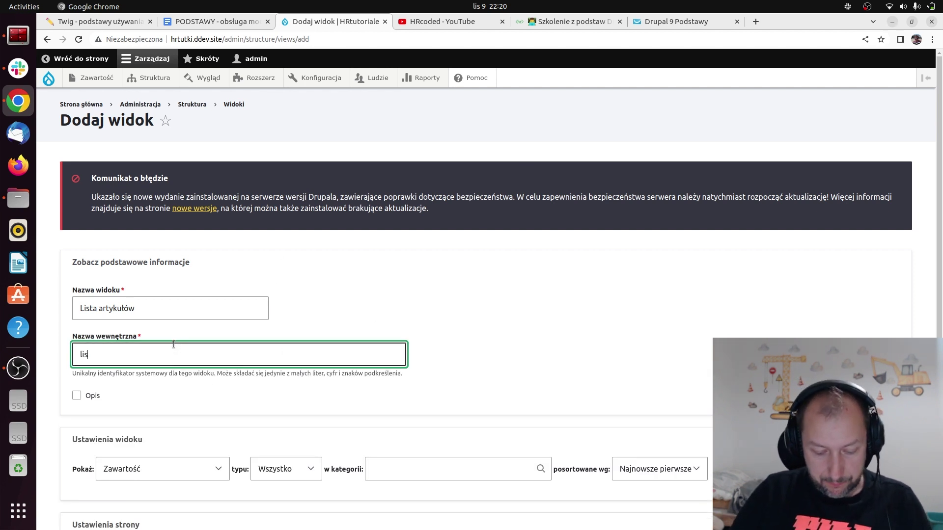
{"action": "key", "text": "BackSpace"}
{"action": "key", "text": "BackSpace"}
{"action": "key", "text": "BackSpace"}
{"action": "type", "text": "arti"}
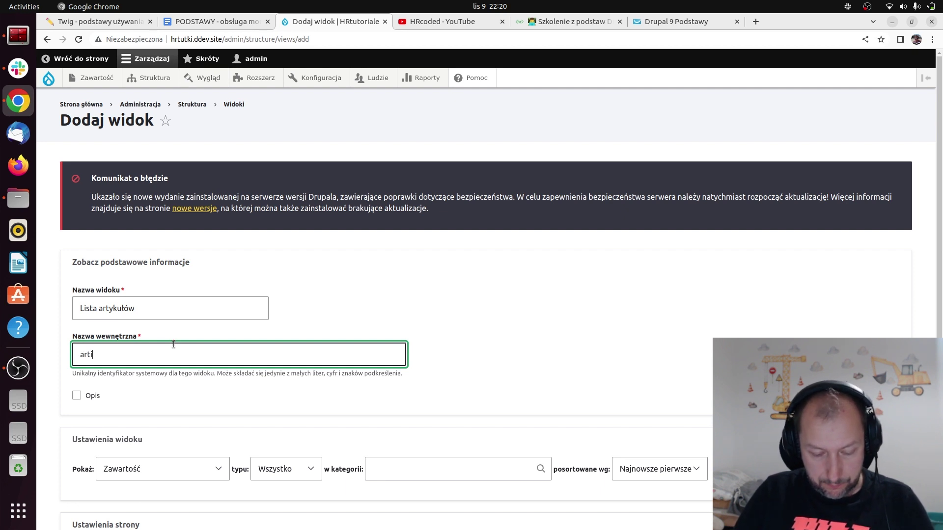
{"action": "key", "text": "BackSpace"}
{"action": "type", "text": "tic"}
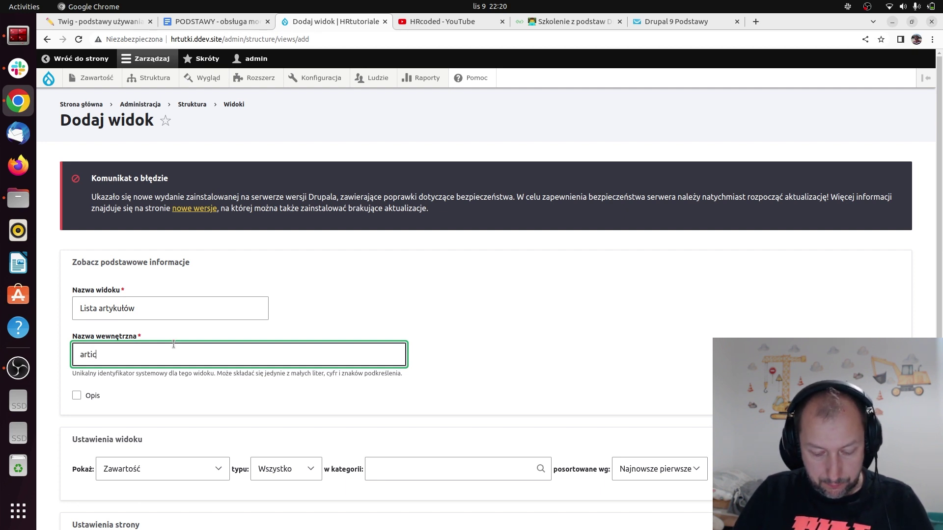
{"action": "type", "text": "le_list"}
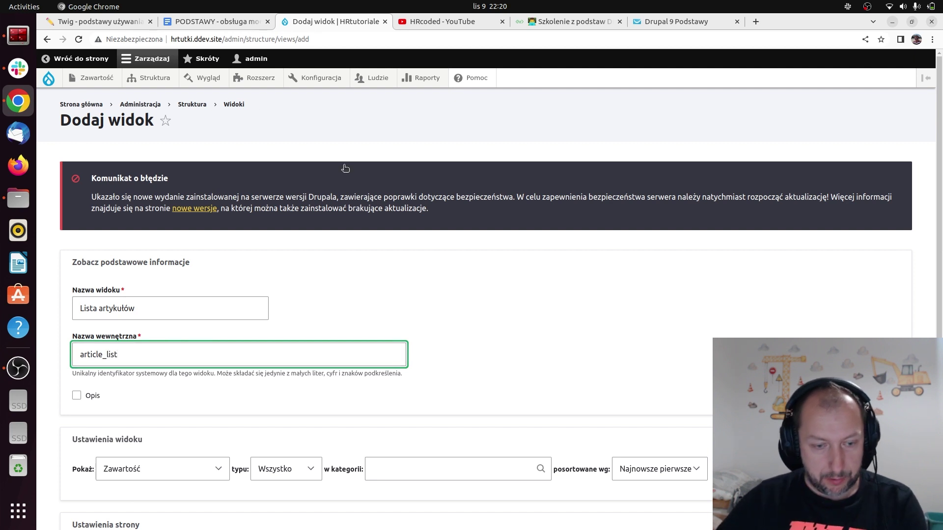
- Examine the remaining view settings and the kinds of data the view can show, leaving Zawartość selected
{"action": "scroll", "coordinate": [527, 401], "scroll_direction": "down", "scroll_amount": 2}
{"action": "left_click", "coordinate": [527, 400]}
{"action": "scroll", "coordinate": [527, 400], "scroll_direction": "down", "scroll_amount": 5}
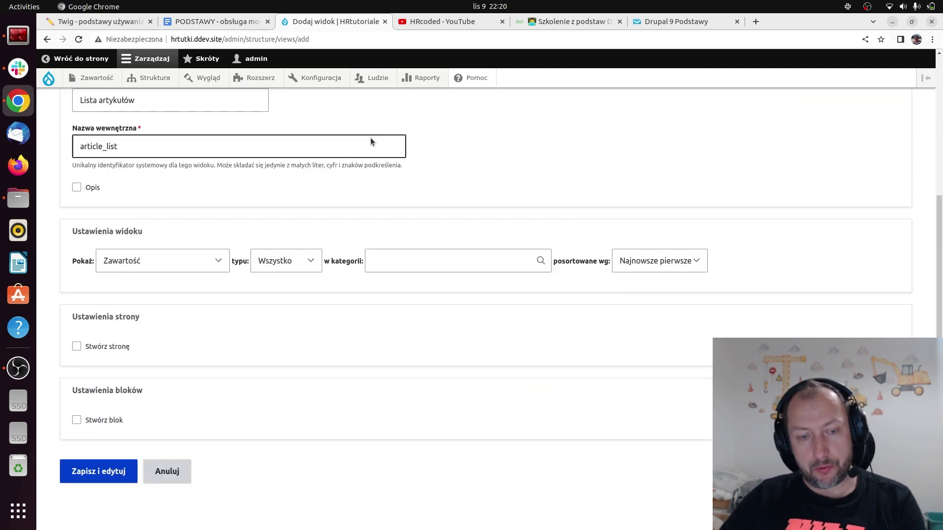
{"action": "scroll", "coordinate": [310, 328], "scroll_direction": "up", "scroll_amount": 1}
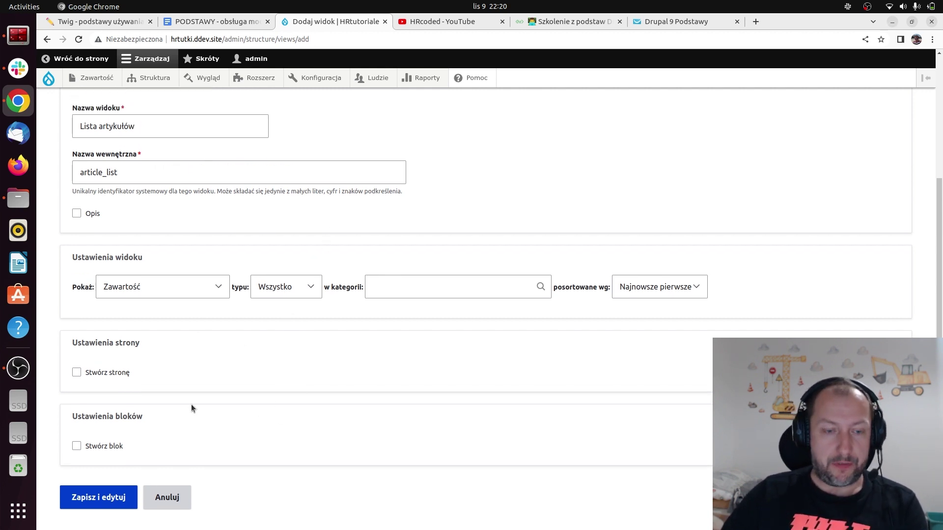
{"action": "left_click", "coordinate": [153, 286]}
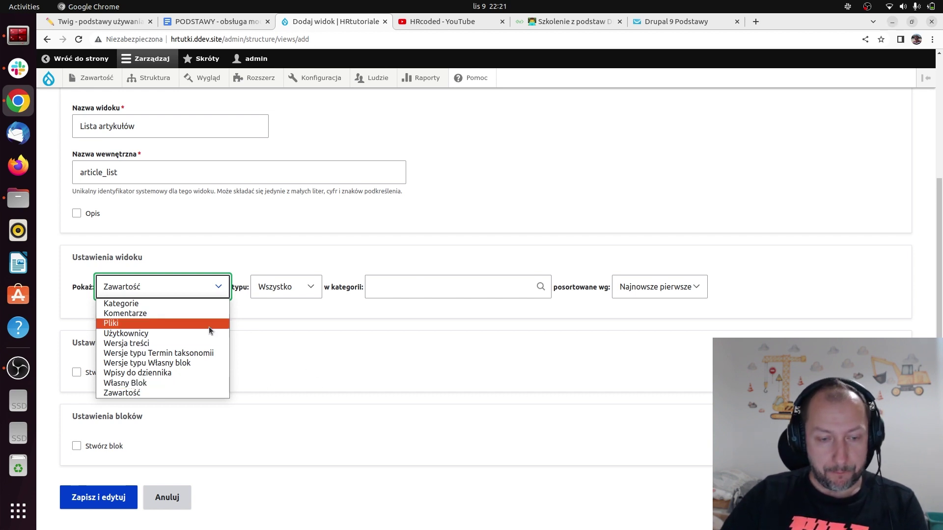
{"action": "left_click", "coordinate": [303, 353]}
{"action": "left_click", "coordinate": [467, 360]}
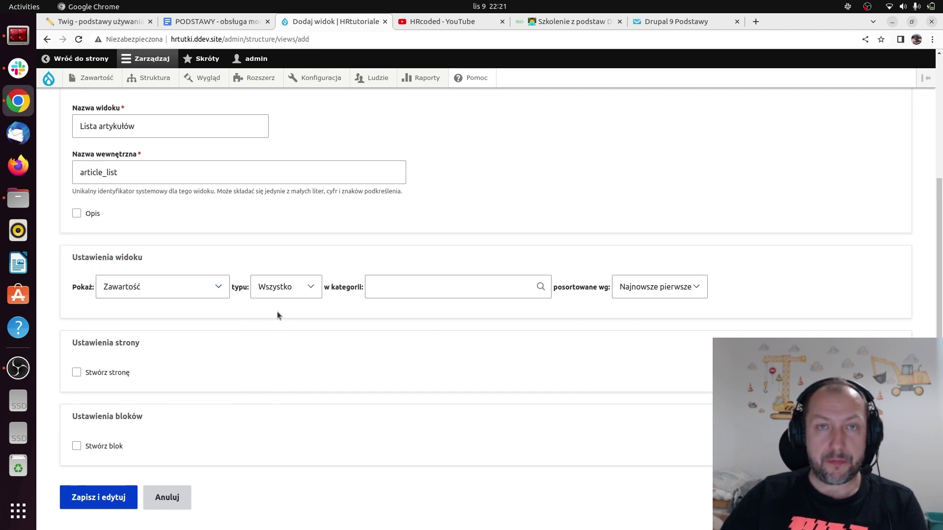
{"action": "left_click", "coordinate": [158, 293]}
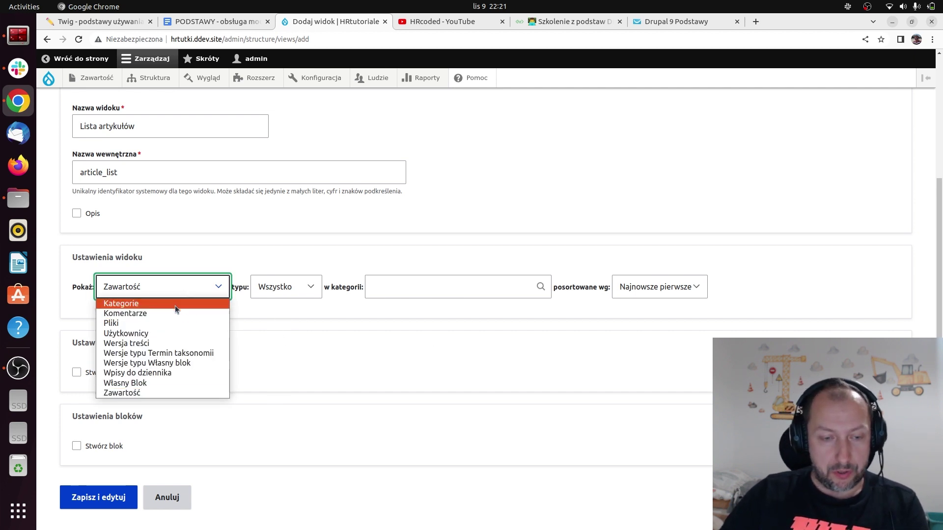
{"action": "left_click", "coordinate": [309, 355]}
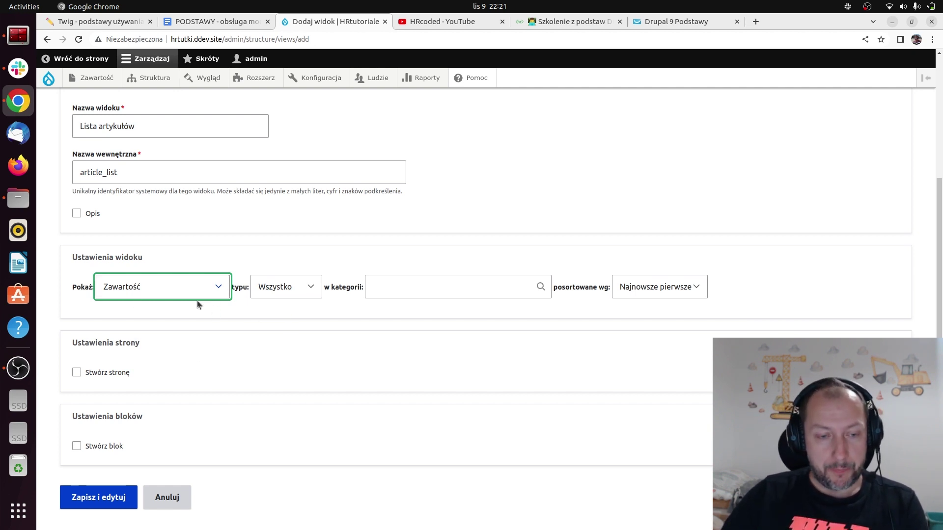
- Restrict the view's content to the Artykuł type in the view settings
{"action": "left_click", "coordinate": [272, 288]}
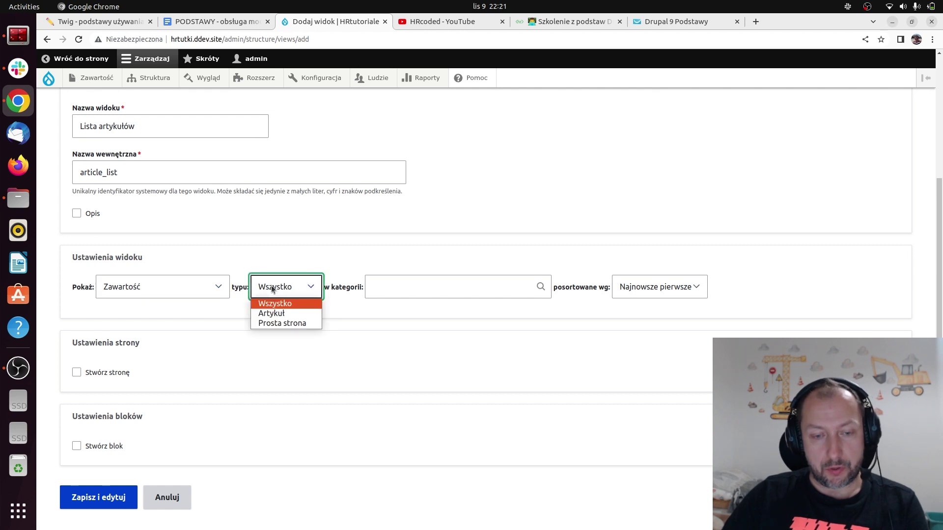
{"action": "left_click", "coordinate": [290, 290]}
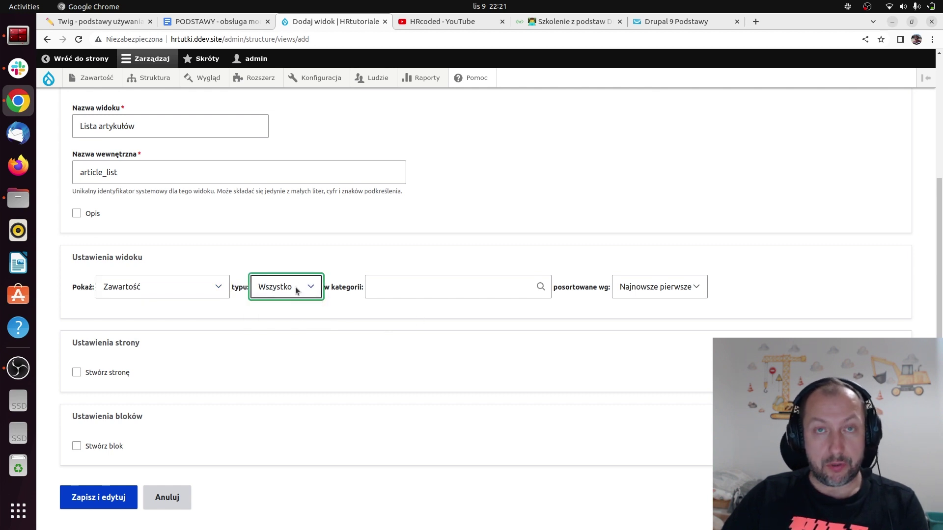
{"action": "left_click", "coordinate": [297, 288]}
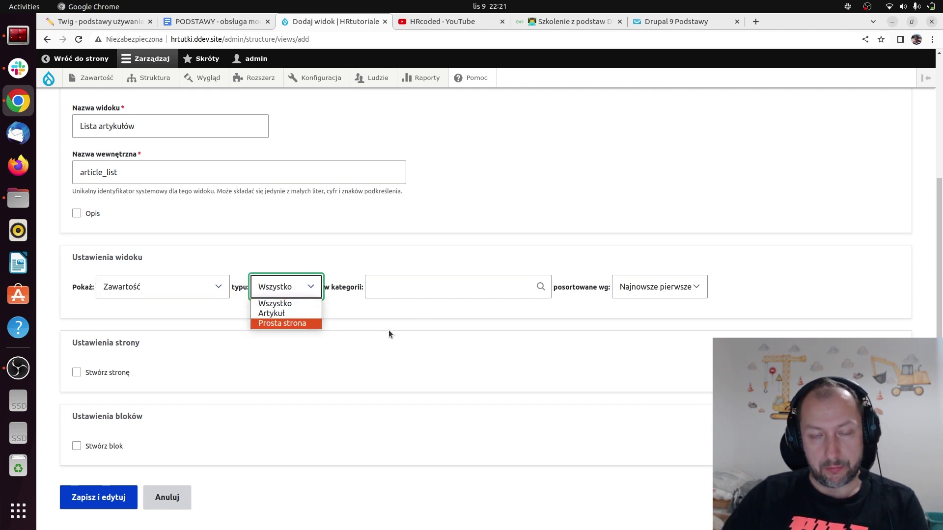
{"action": "left_click", "coordinate": [319, 295]}
{"action": "left_click", "coordinate": [310, 283]}
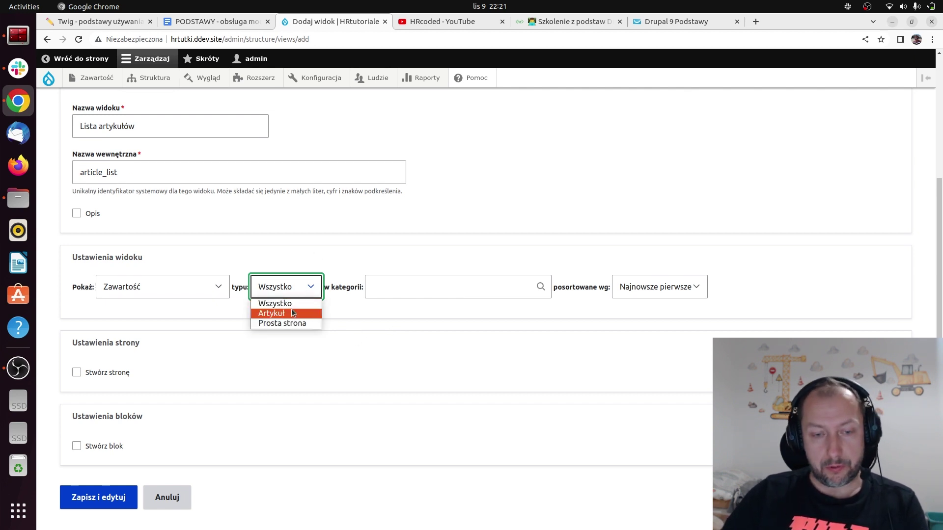
{"action": "left_click", "coordinate": [292, 313]}
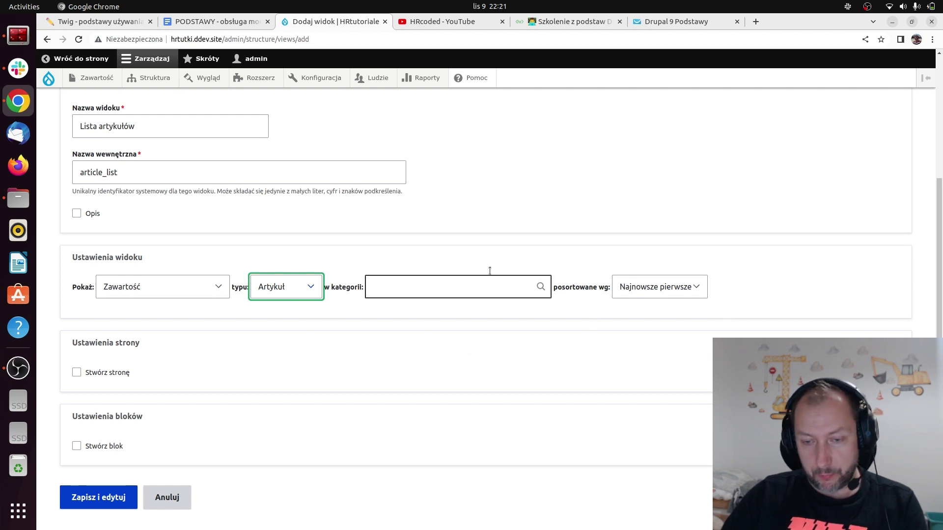
{"action": "left_click", "coordinate": [668, 230]}
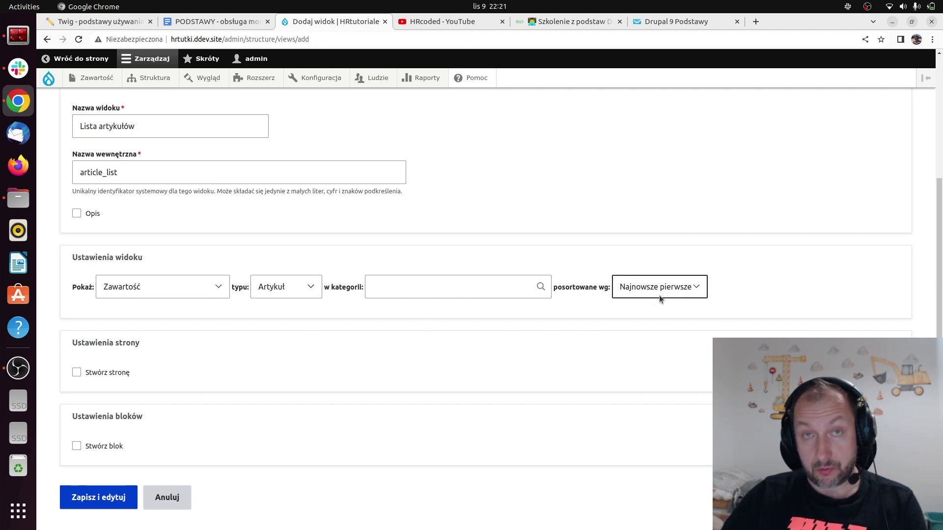
- Enable creating a page for the view and bring up its page settings
{"action": "scroll", "coordinate": [654, 346], "scroll_direction": "down", "scroll_amount": 1}
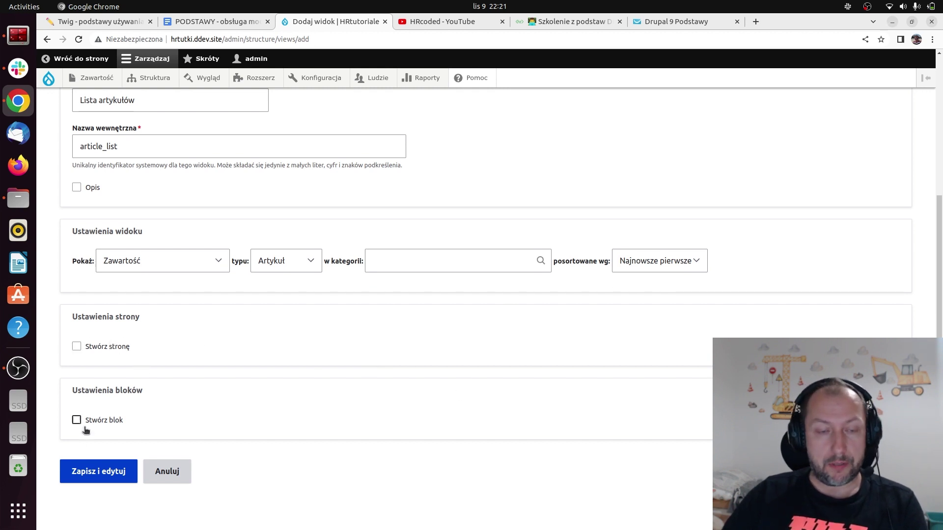
{"action": "left_click", "coordinate": [103, 349]}
{"action": "scroll", "coordinate": [373, 438], "scroll_direction": "down", "scroll_amount": 3}
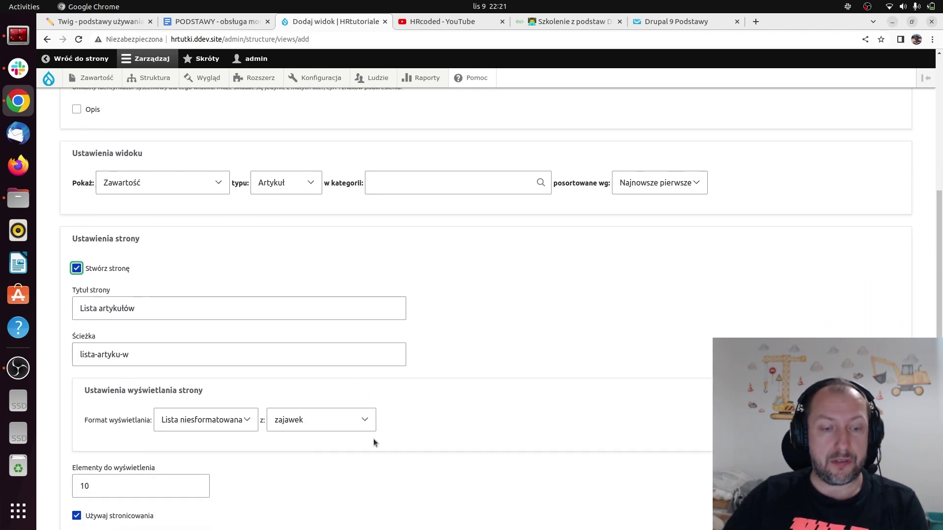
- Replace the page's path with "artykuly", keeping the page title Lista artykułów
{"action": "left_click", "coordinate": [189, 355]}
{"action": "left_click", "coordinate": [169, 309]}
{"action": "left_click", "coordinate": [149, 357]}
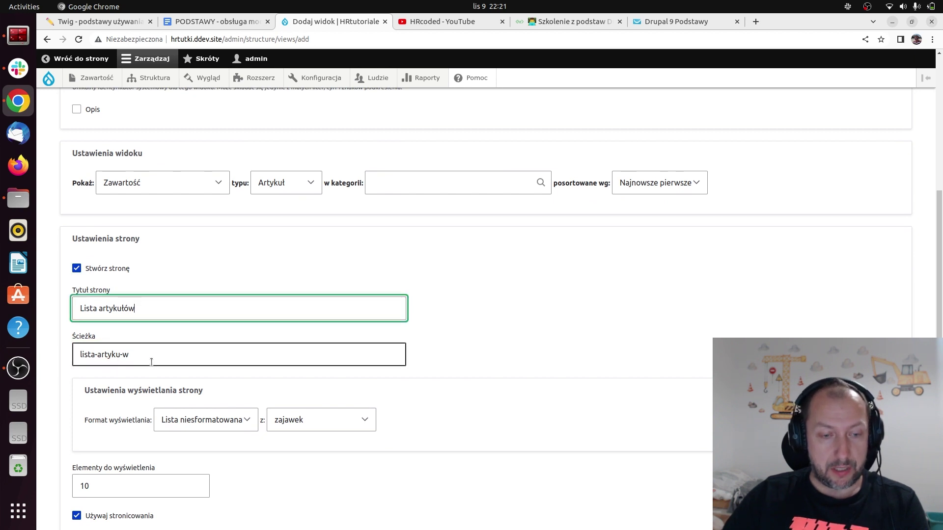
{"action": "key", "text": "ctrl+a"}
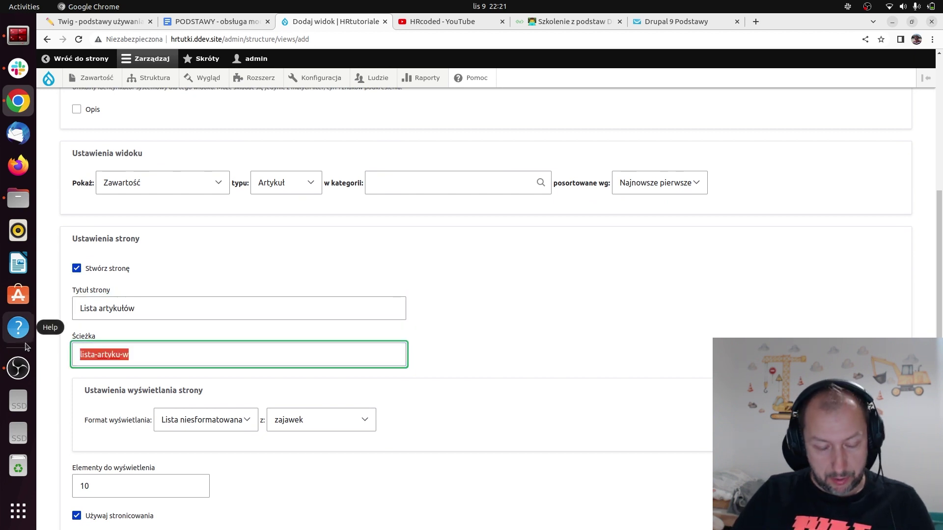
{"action": "type", "text": "artykuly"}
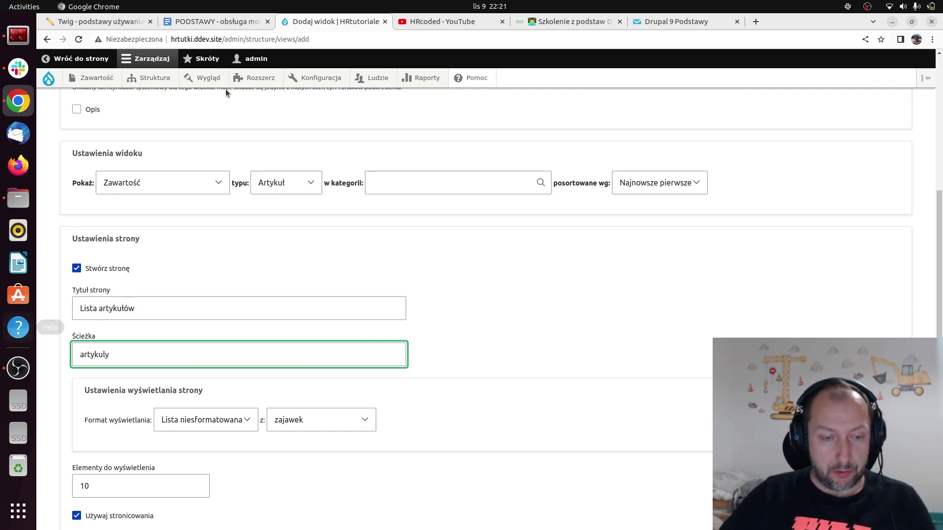
- Set the page's display format to Lista niesformatowana made of pola
{"action": "scroll", "coordinate": [415, 285], "scroll_direction": "down", "scroll_amount": 4}
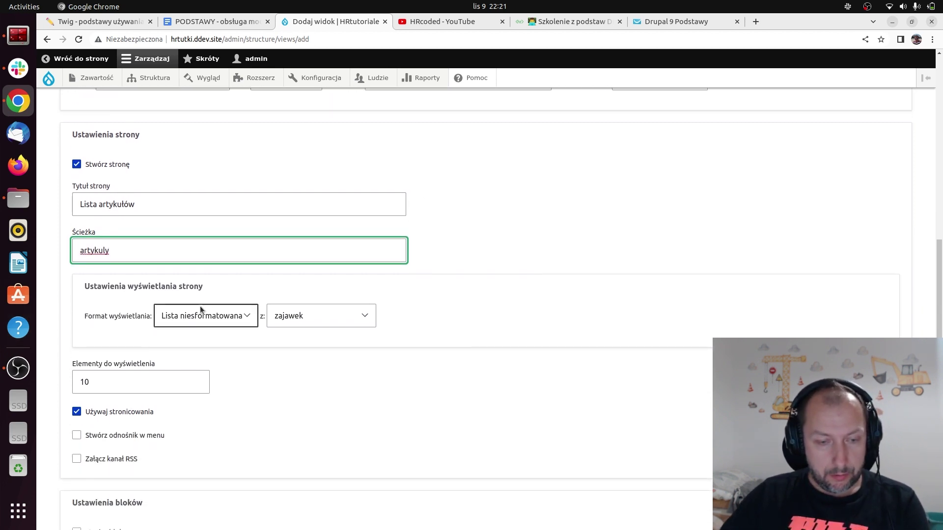
{"action": "left_click", "coordinate": [229, 315]}
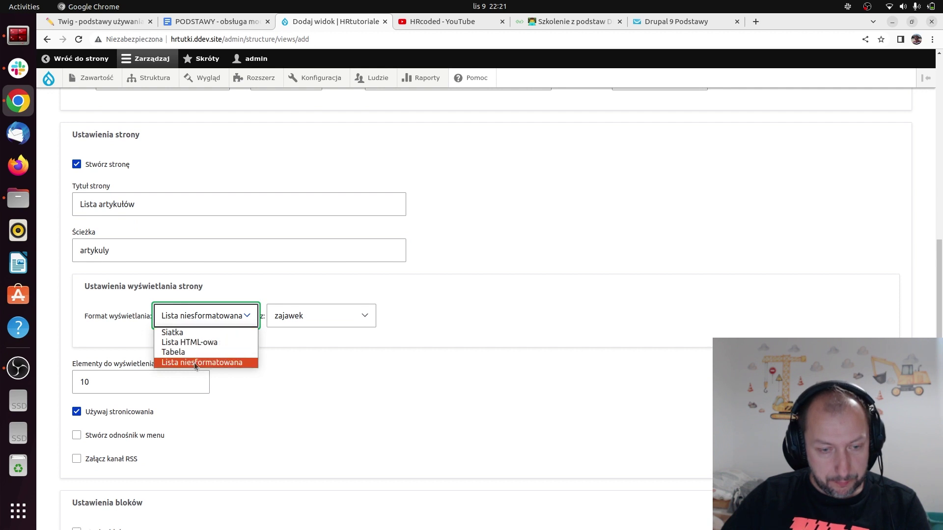
{"action": "left_click", "coordinate": [318, 375]}
{"action": "left_click", "coordinate": [325, 326]}
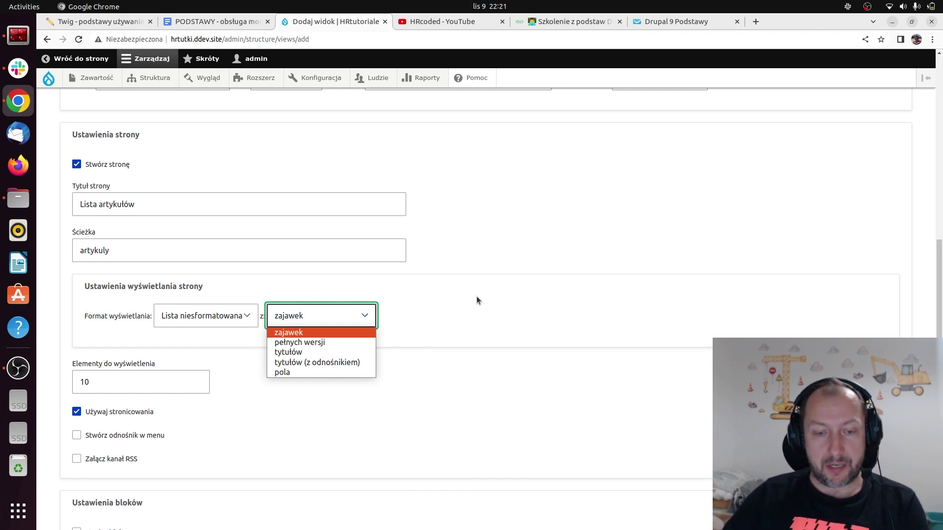
{"action": "left_click", "coordinate": [297, 373]}
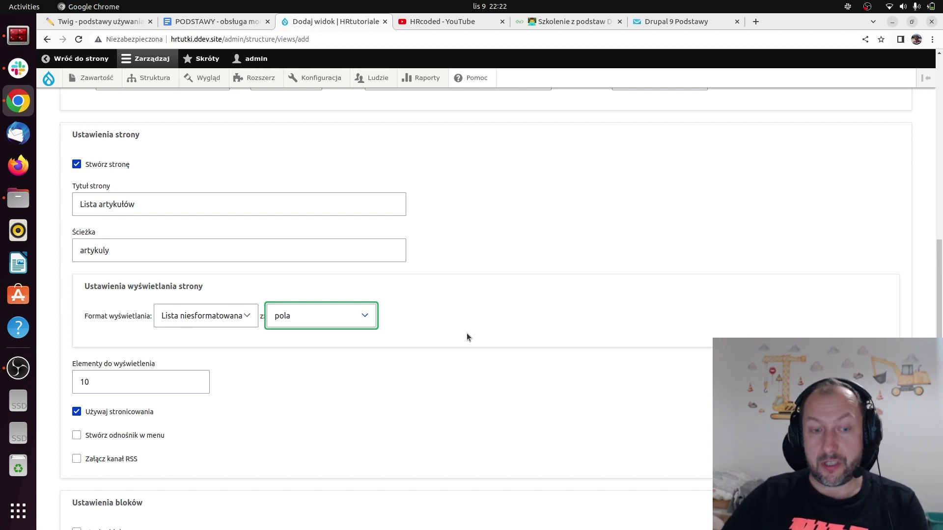
- Set the number of items shown on the page to 9
{"action": "left_click", "coordinate": [199, 387]}
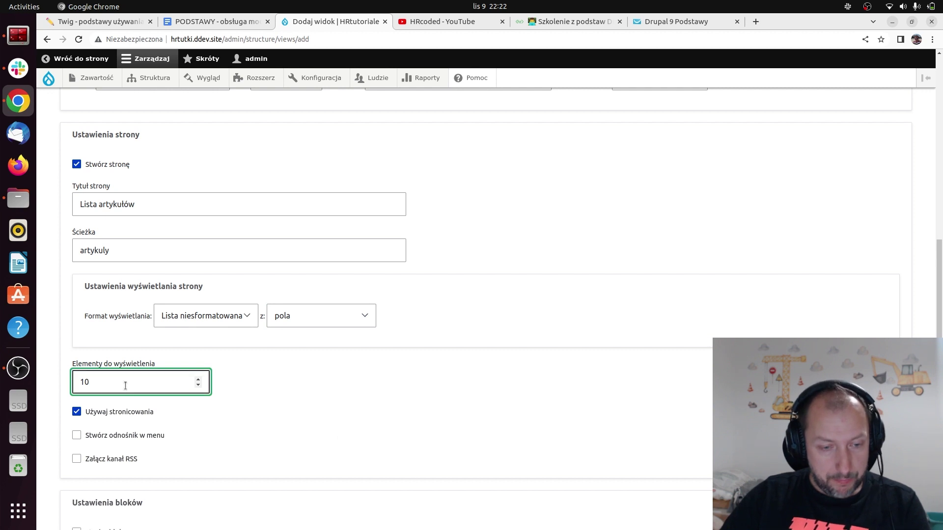
{"action": "left_click_drag", "start_coordinate": [110, 381], "coordinate": [77, 378]}
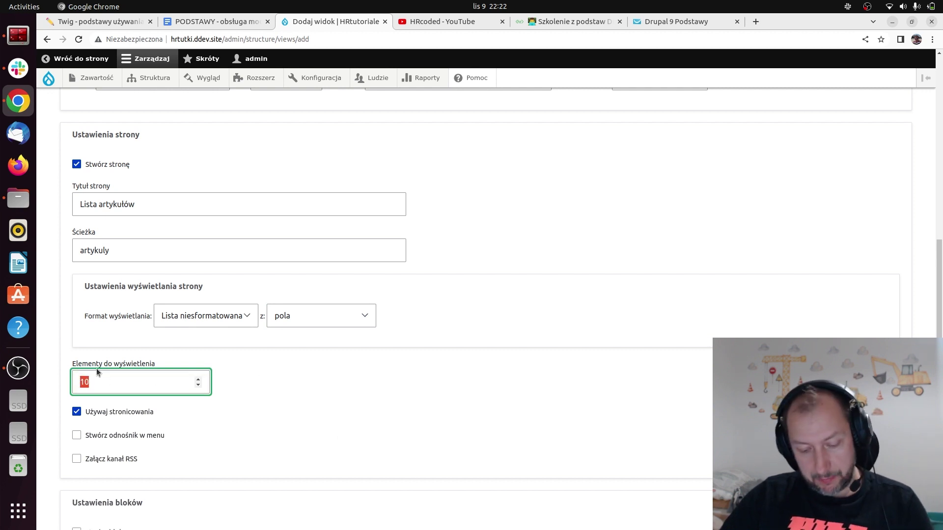
{"action": "type", "text": "9"}
- Enable creating a block with its default settings, and save the new view to continue editing it
{"action": "scroll", "coordinate": [98, 386], "scroll_direction": "down", "scroll_amount": 2}
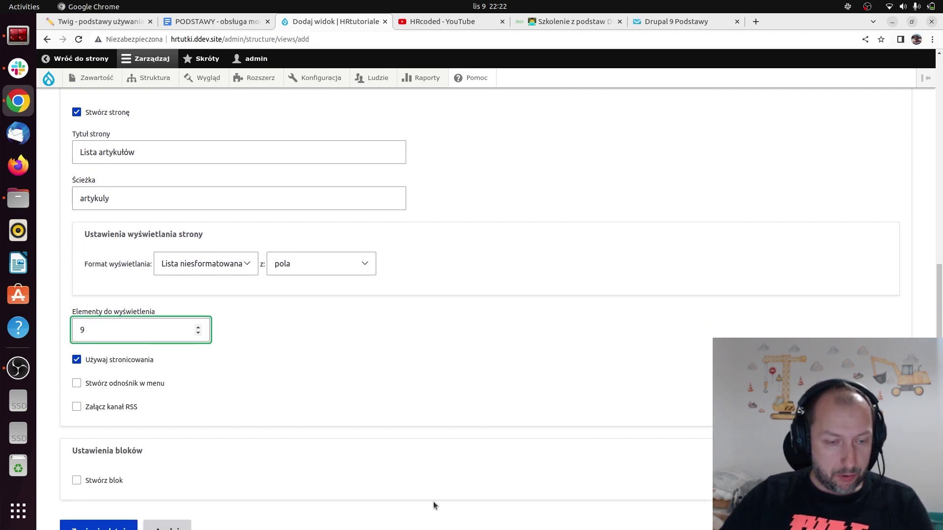
{"action": "scroll", "coordinate": [393, 455], "scroll_direction": "down", "scroll_amount": 3}
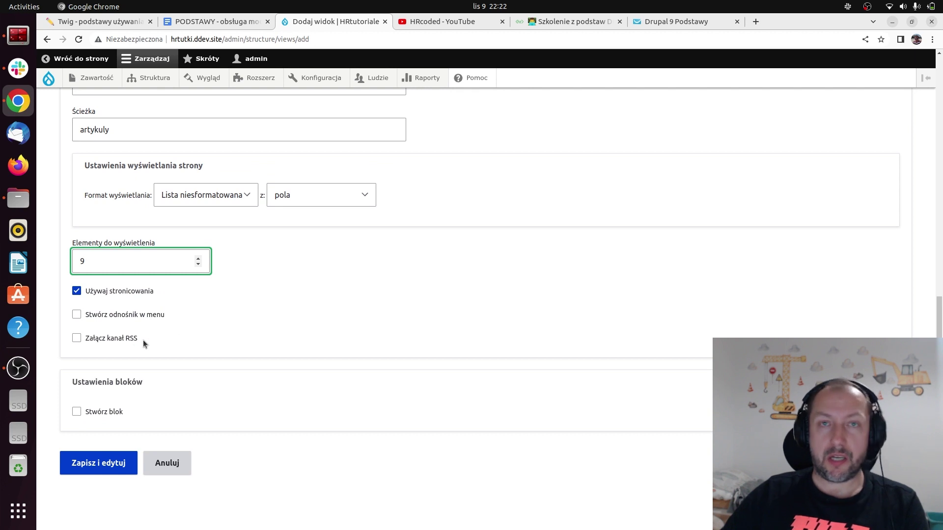
{"action": "left_click", "coordinate": [100, 412]}
{"action": "scroll", "coordinate": [508, 423], "scroll_direction": "down", "scroll_amount": 3}
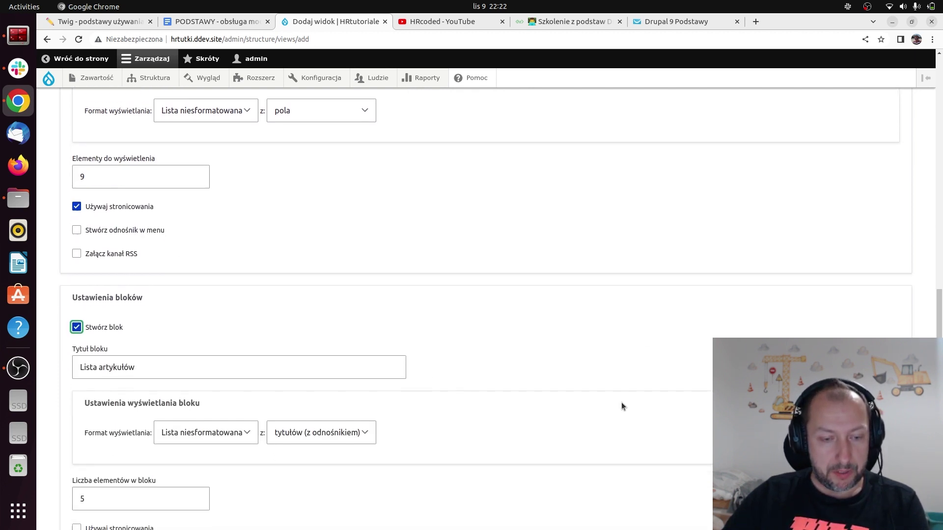
{"action": "scroll", "coordinate": [622, 405], "scroll_direction": "down", "scroll_amount": 3}
{"action": "left_click", "coordinate": [150, 382]}
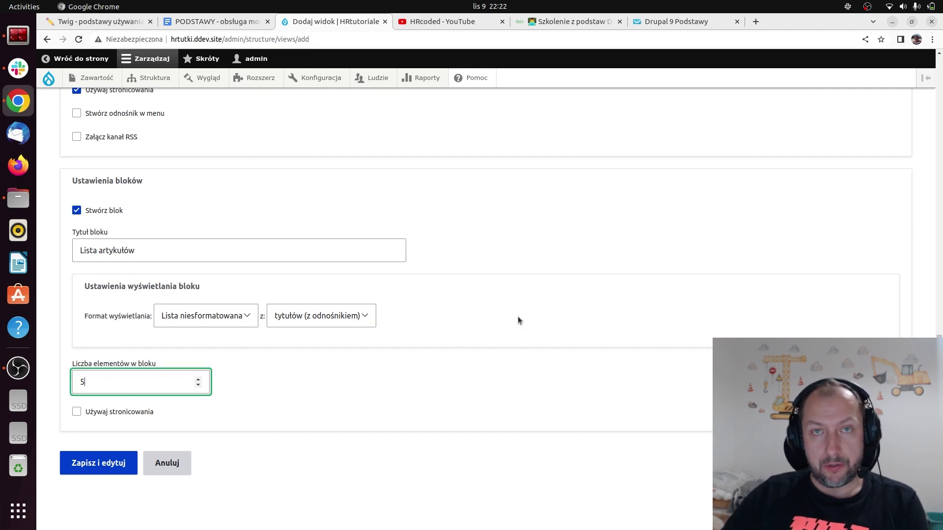
{"action": "left_click", "coordinate": [88, 463]}
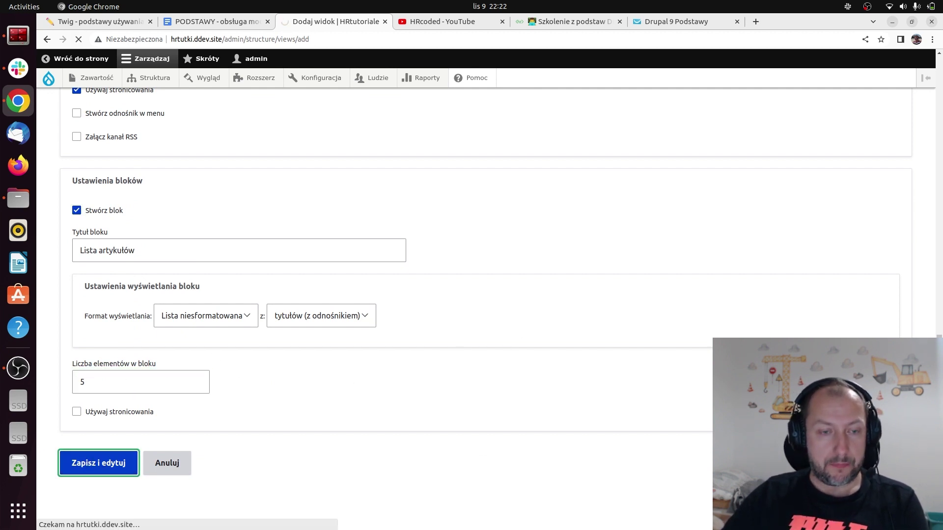
- Examine the saved view's Page display configuration, including fields, filters, sorting and paging, down to the preview
{"action": "scroll", "coordinate": [531, 405], "scroll_direction": "down", "scroll_amount": 3}
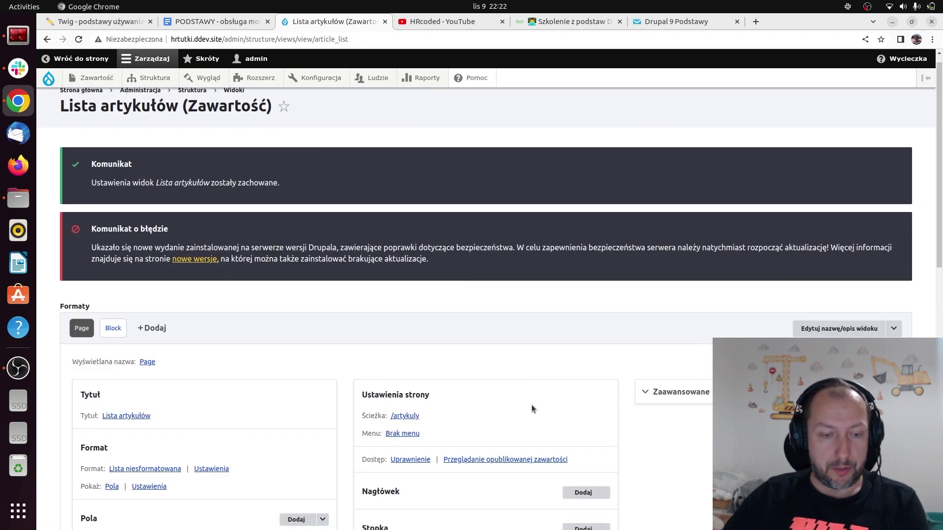
{"action": "scroll", "coordinate": [545, 404], "scroll_direction": "up", "scroll_amount": 1}
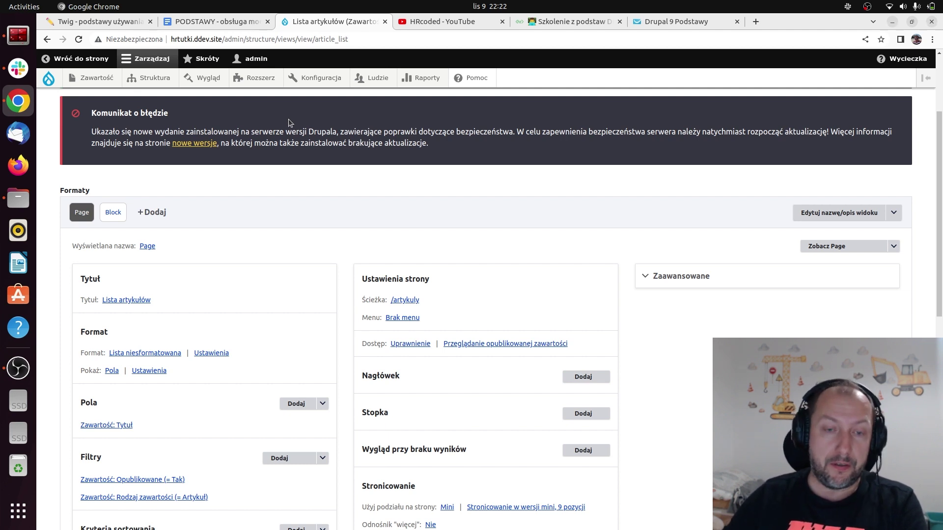
{"action": "scroll", "coordinate": [442, 241], "scroll_direction": "down", "scroll_amount": 2}
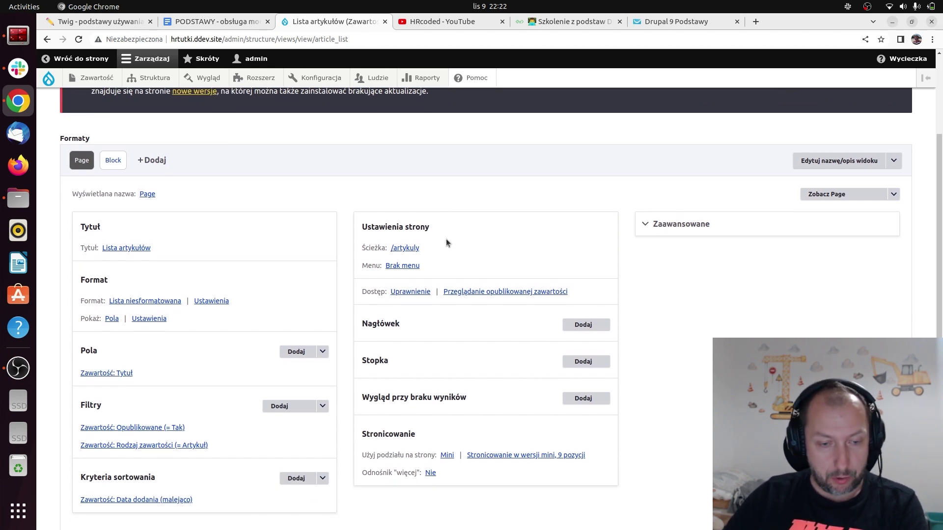
{"action": "scroll", "coordinate": [449, 246], "scroll_direction": "down", "scroll_amount": 2}
{"action": "scroll", "coordinate": [442, 249], "scroll_direction": "down", "scroll_amount": 7}
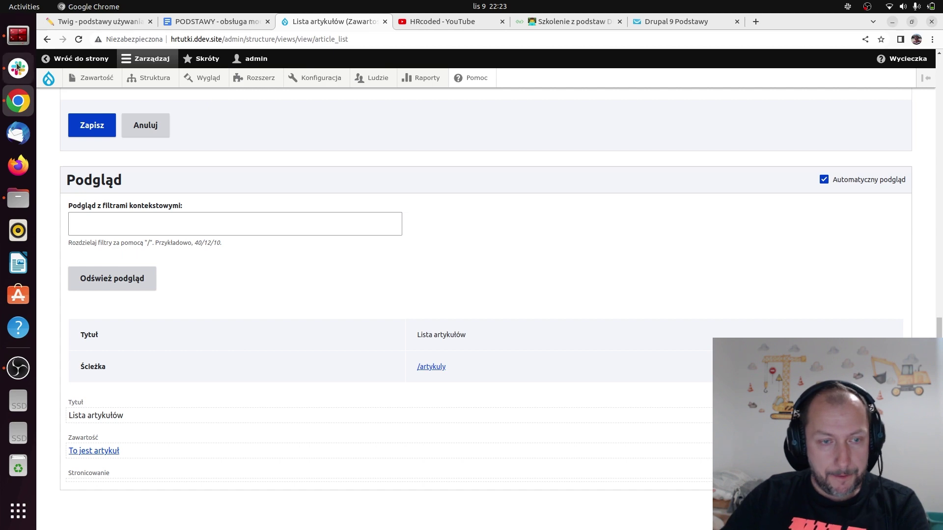
- Switch to the terminal and download the Devel module with "ddev composer require drupal/devel"
{"action": "key", "text": "alt+Tab"}
{"action": "type", "text": "ddev"}
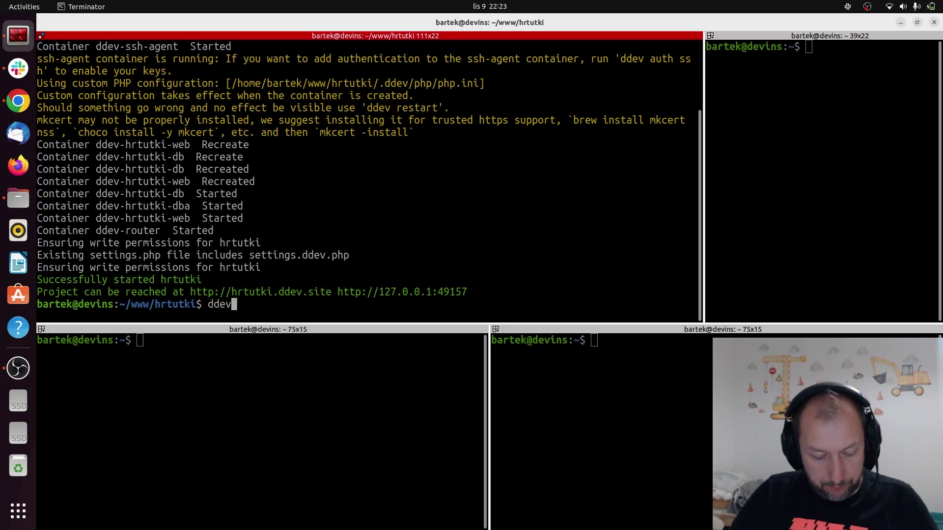
{"action": "type", "text": " compo"}
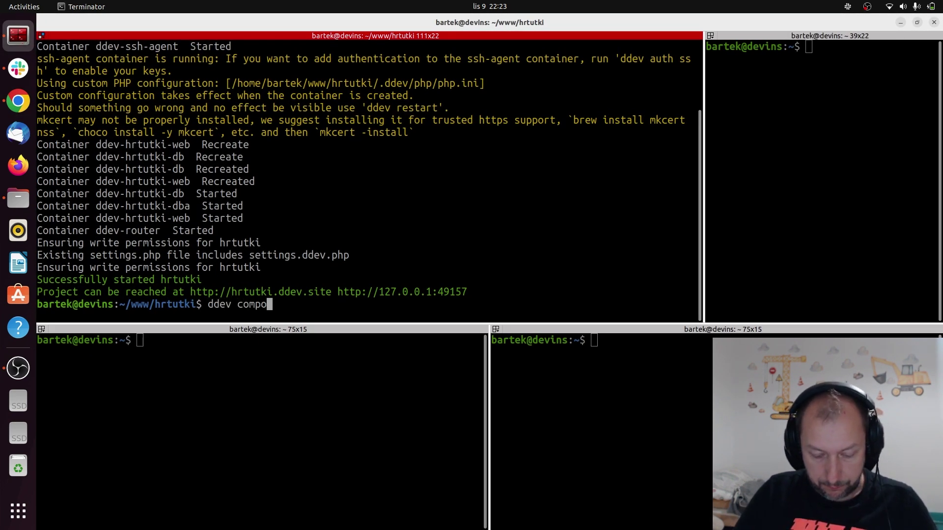
{"action": "type", "text": "ser require"}
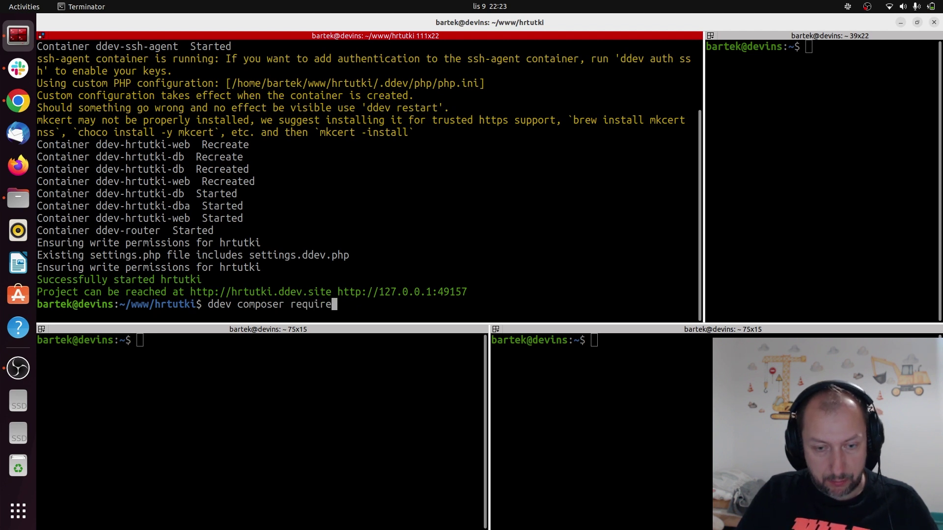
{"action": "type", "text": " drupal/d"}
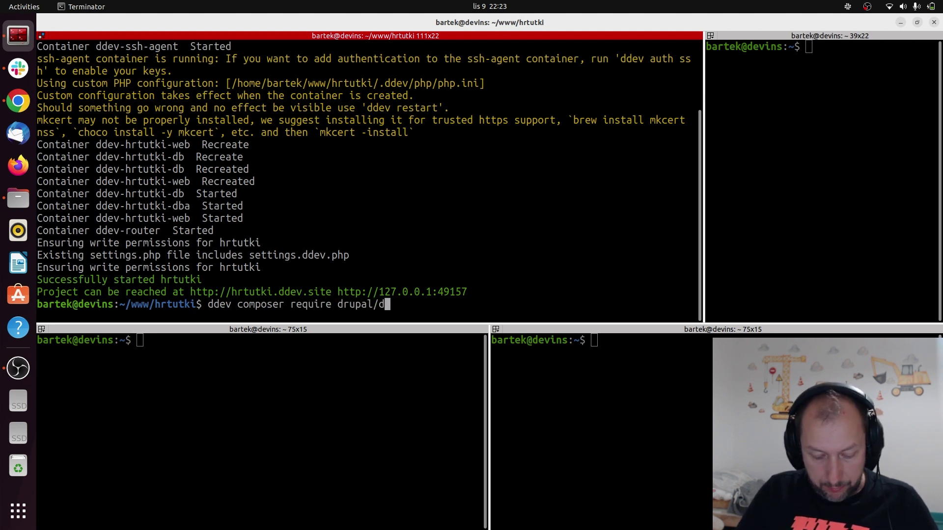
{"action": "type", "text": "evel"}
{"action": "key", "text": "Return"}
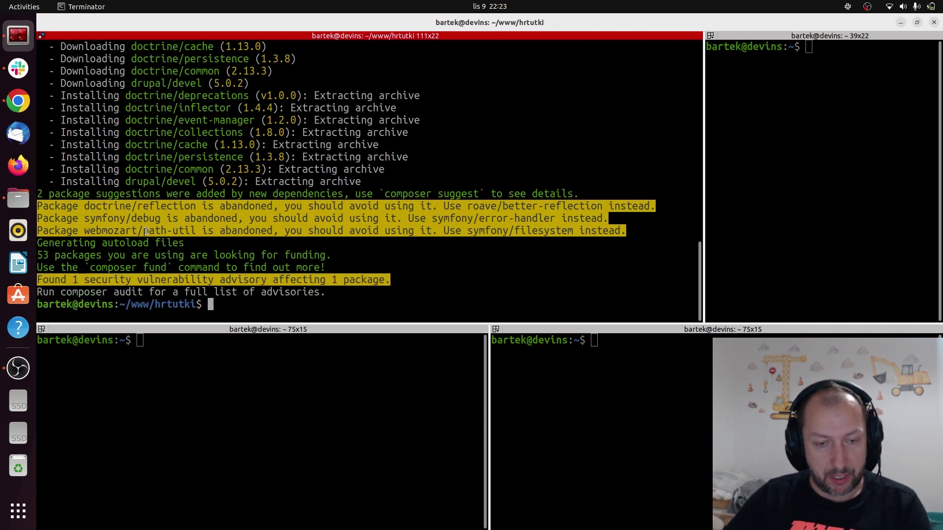
- Switch back to Chrome and open the site's Rozszerz module list in a separate tab
{"action": "left_click", "coordinate": [19, 101]}
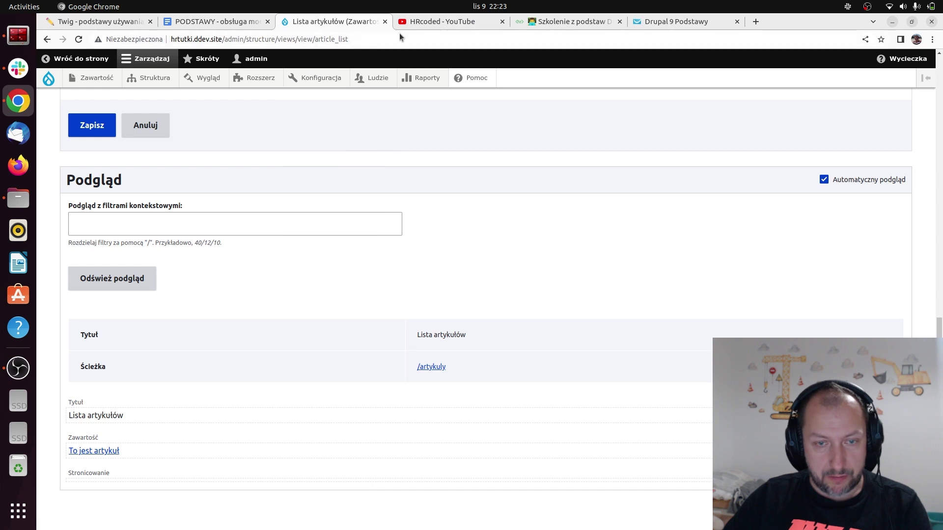
{"action": "middle_click", "coordinate": [255, 78]}
{"action": "left_click", "coordinate": [426, 21]}
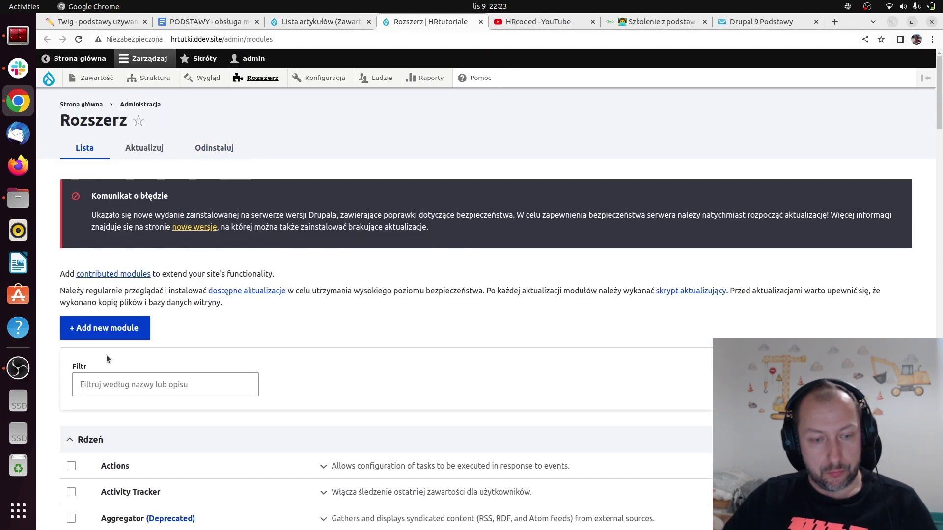
- Filter the module list by "dev" and install both Devel and Devel Generate
{"action": "left_click", "coordinate": [110, 383]}
{"action": "type", "text": "dev"}
{"action": "scroll", "coordinate": [334, 412], "scroll_direction": "down", "scroll_amount": 2}
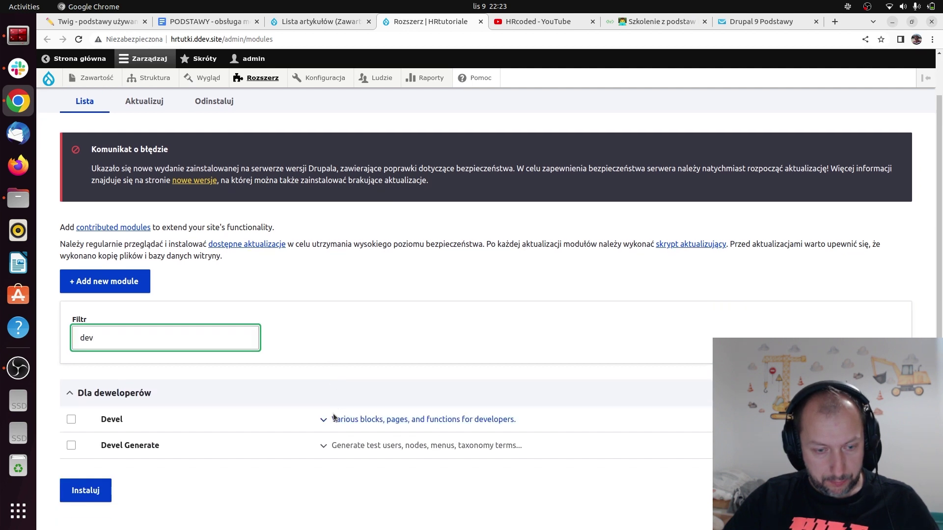
{"action": "left_click", "coordinate": [111, 414]}
{"action": "left_click", "coordinate": [118, 441]}
{"action": "scroll", "coordinate": [295, 442], "scroll_direction": "down", "scroll_amount": 1}
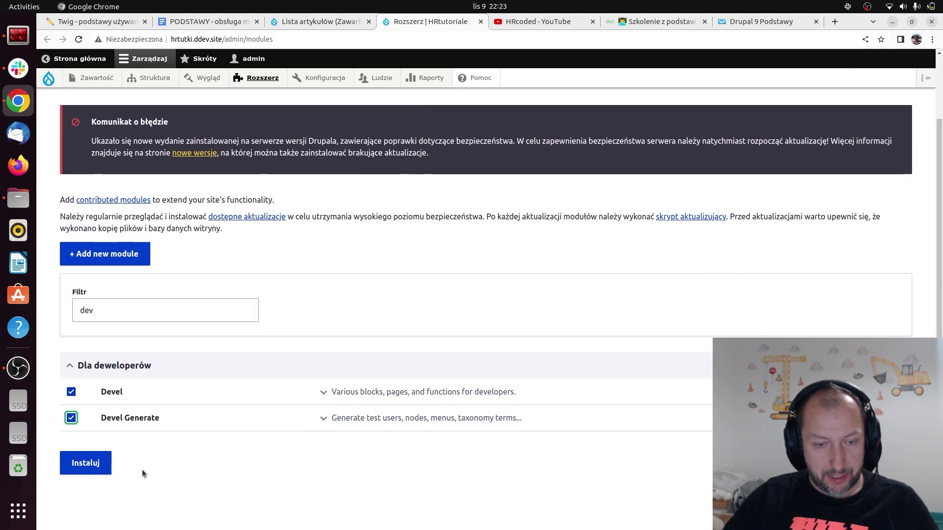
{"action": "left_click", "coordinate": [93, 464]}
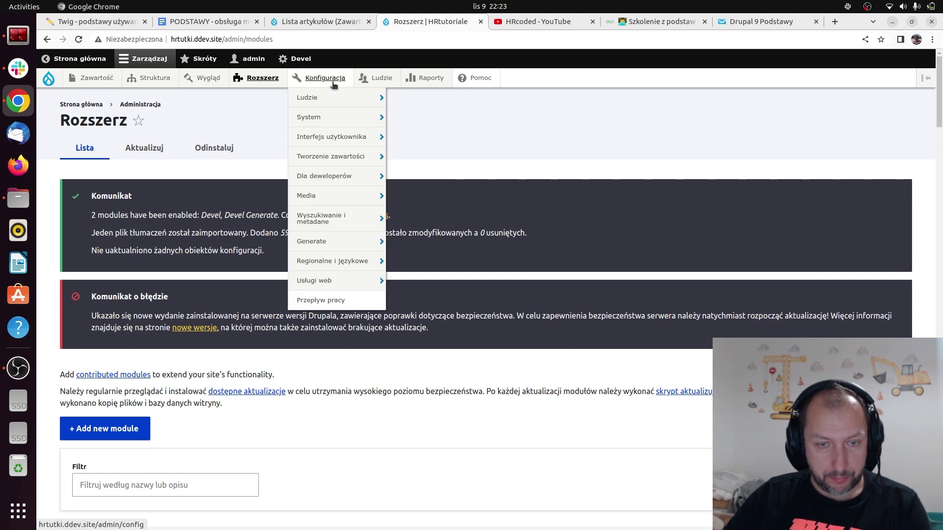
- Open the Generate content configuration page and choose Artykuł as the content type to generate
{"action": "mouse_move", "coordinate": [309, 87]}
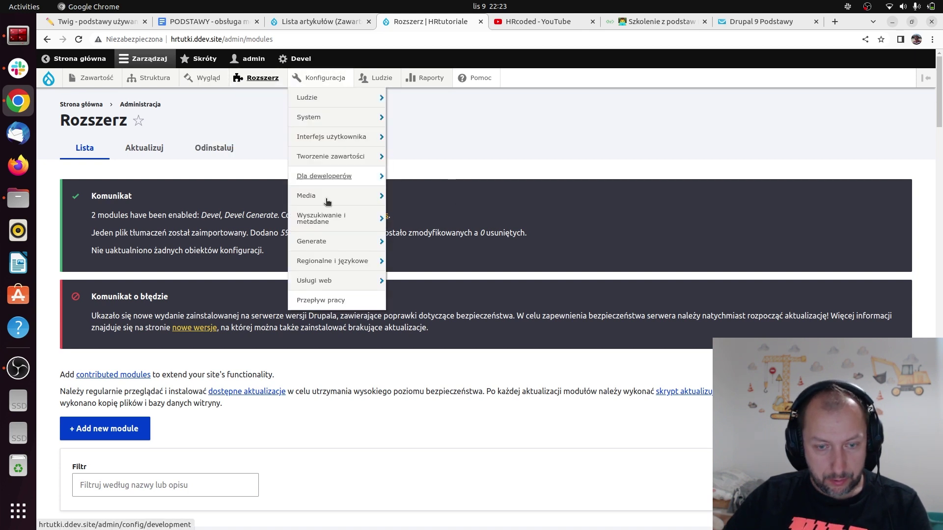
{"action": "mouse_move", "coordinate": [337, 242]}
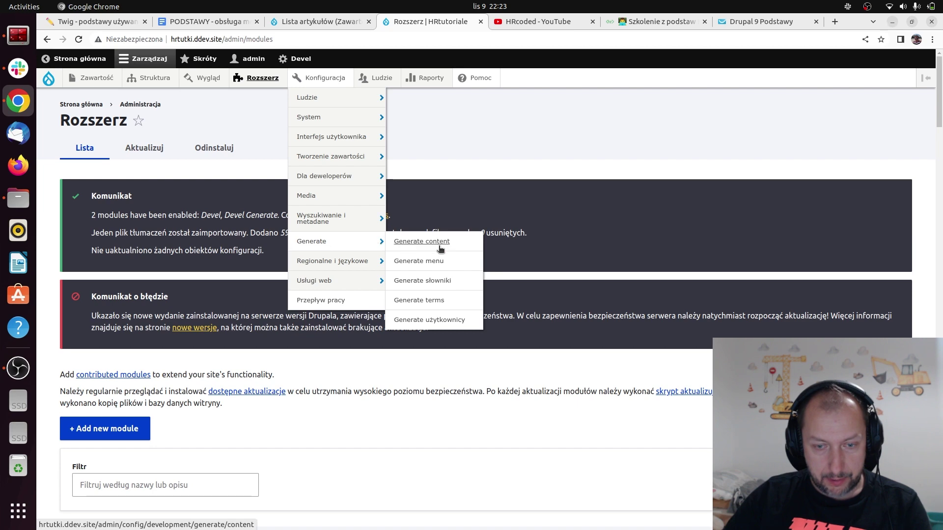
{"action": "left_click", "coordinate": [423, 246]}
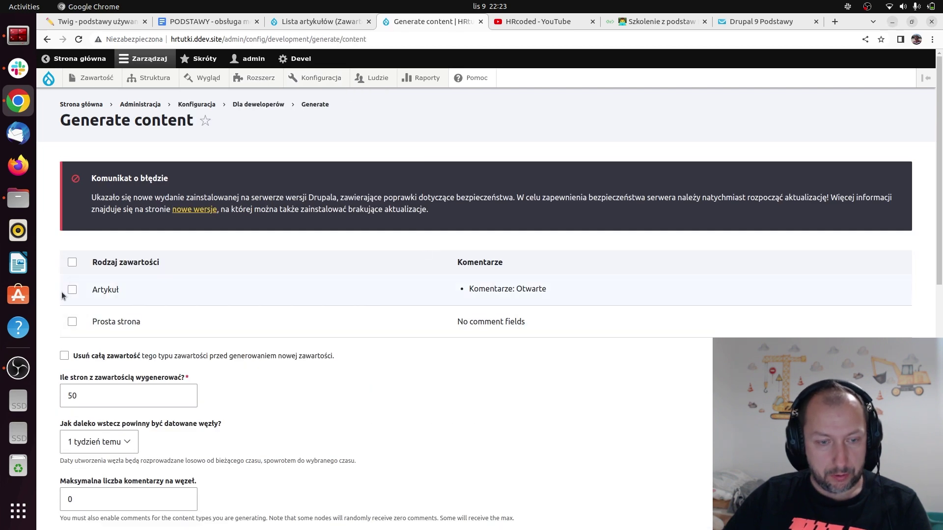
{"action": "left_click", "coordinate": [72, 290]}
- Set the number of content items to generate to 10
{"action": "scroll", "coordinate": [619, 368], "scroll_direction": "down", "scroll_amount": 5}
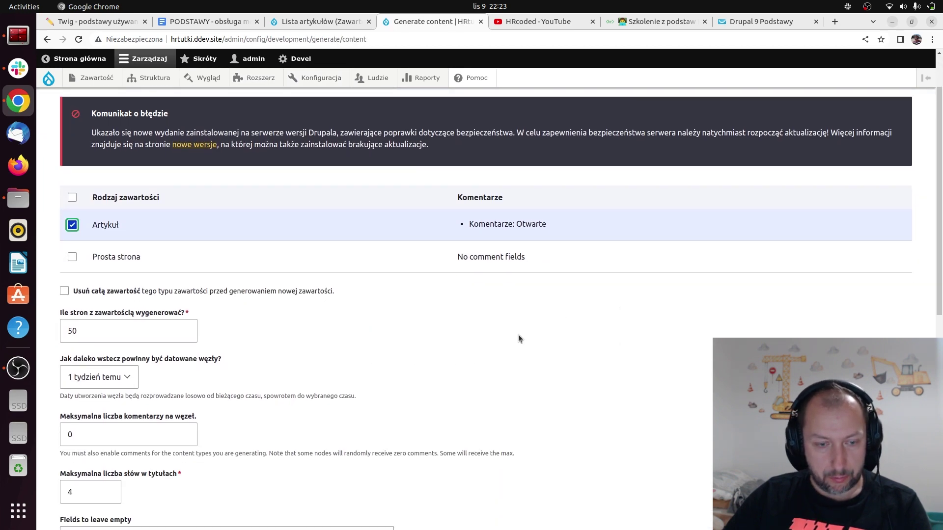
{"action": "left_click", "coordinate": [109, 268]}
{"action": "double_click", "coordinate": [117, 267]}
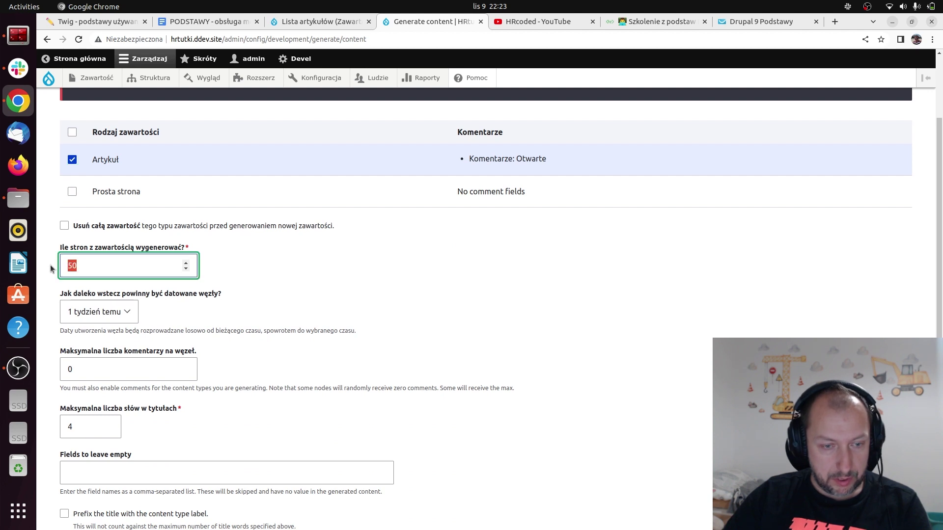
{"action": "left_click", "coordinate": [101, 267]}
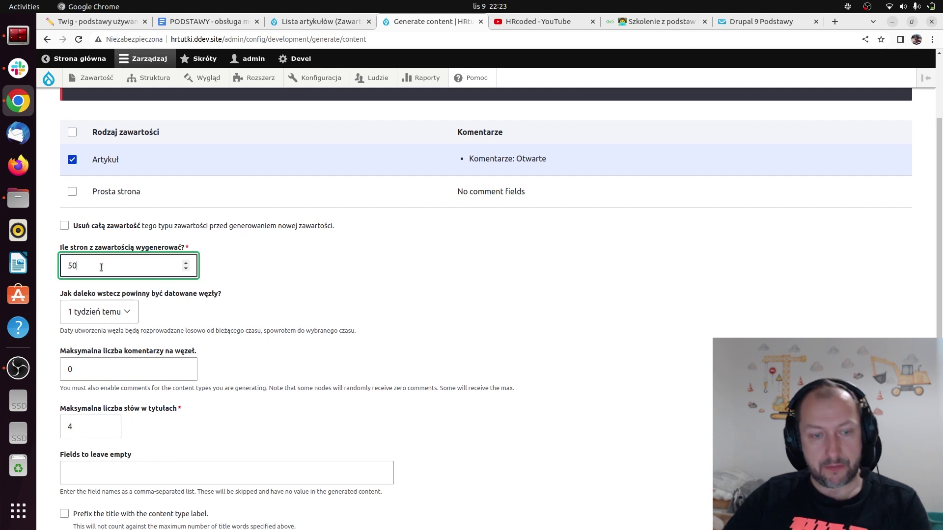
{"action": "left_click", "coordinate": [361, 275]}
{"action": "double_click", "coordinate": [72, 266]}
{"action": "type", "text": "10"}
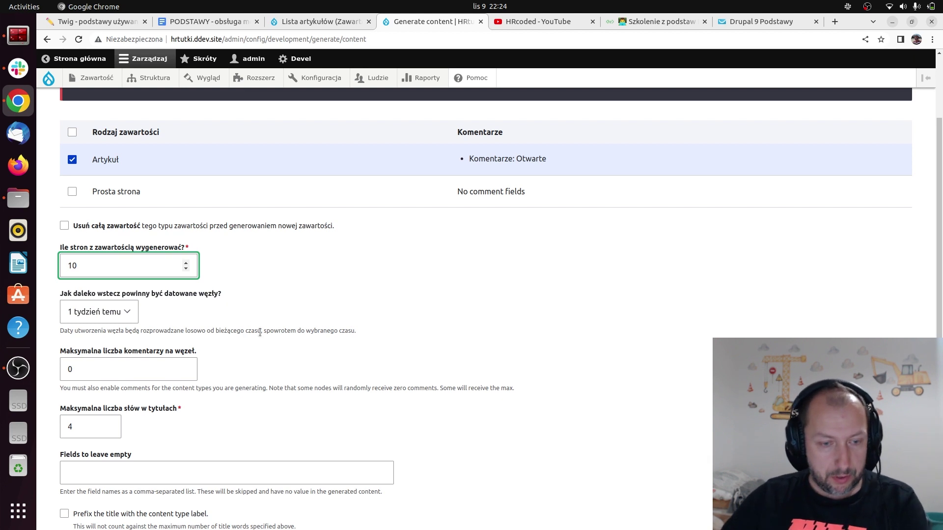
- Generate the sample Artykuł content with the remaining generator options at their defaults
{"action": "scroll", "coordinate": [260, 341], "scroll_direction": "down", "scroll_amount": 3}
{"action": "scroll", "coordinate": [260, 340], "scroll_direction": "down", "scroll_amount": 10}
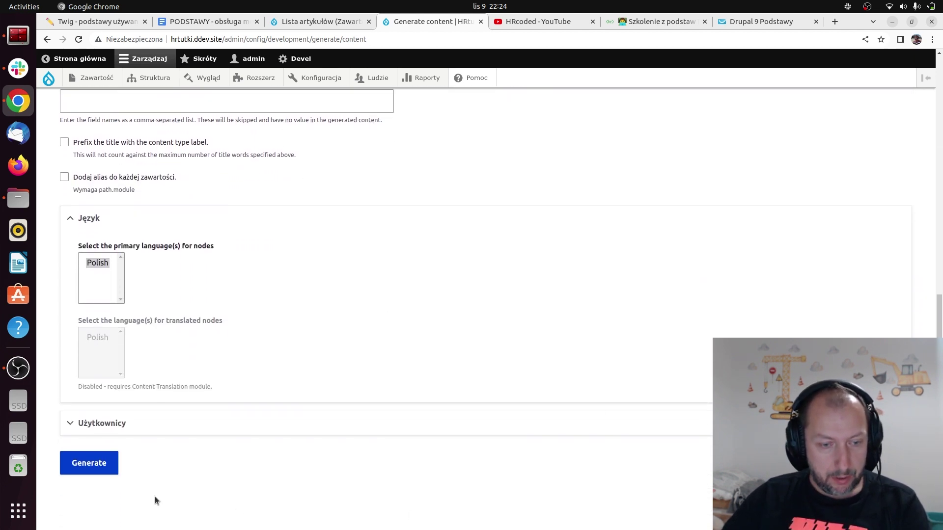
{"action": "left_click", "coordinate": [90, 464]}
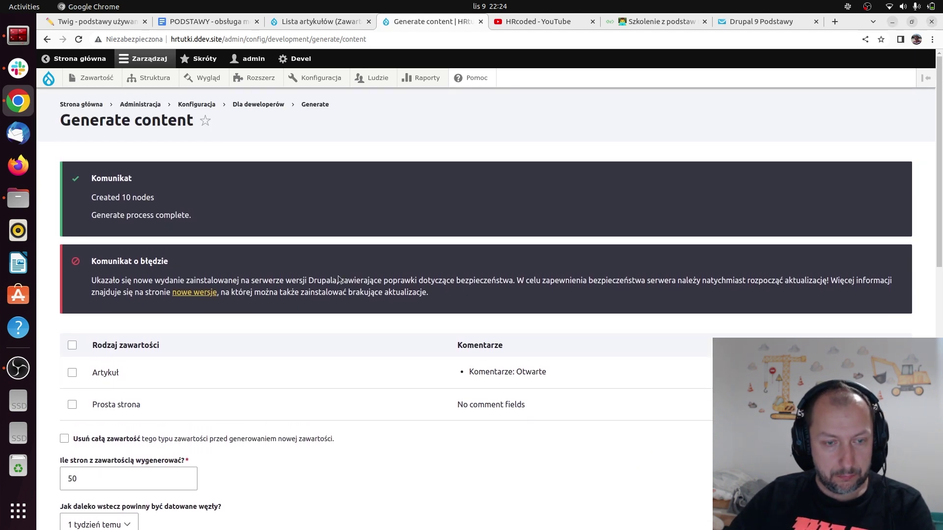
- Try to generate another batch of content without selecting a content type
{"action": "scroll", "coordinate": [253, 444], "scroll_direction": "down", "scroll_amount": 15}
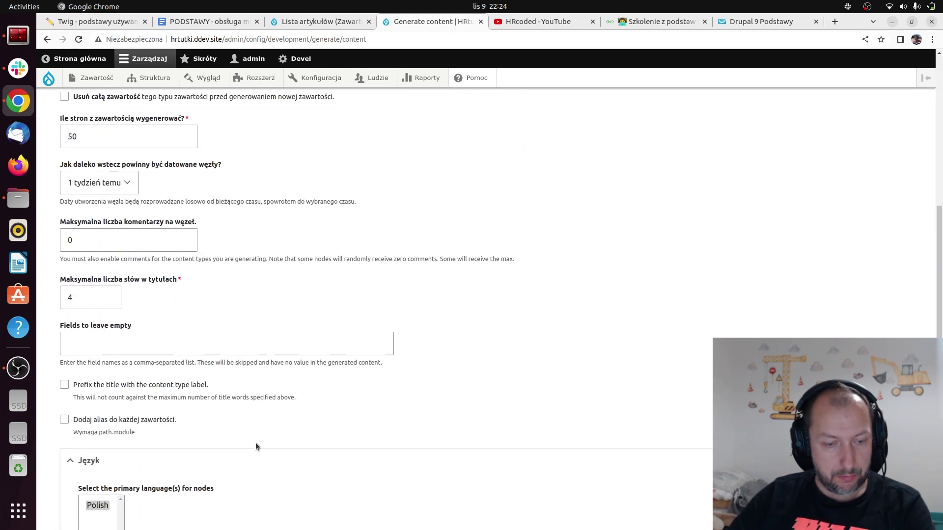
{"action": "scroll", "coordinate": [256, 443], "scroll_direction": "down", "scroll_amount": 1}
{"action": "left_click", "coordinate": [89, 462]}
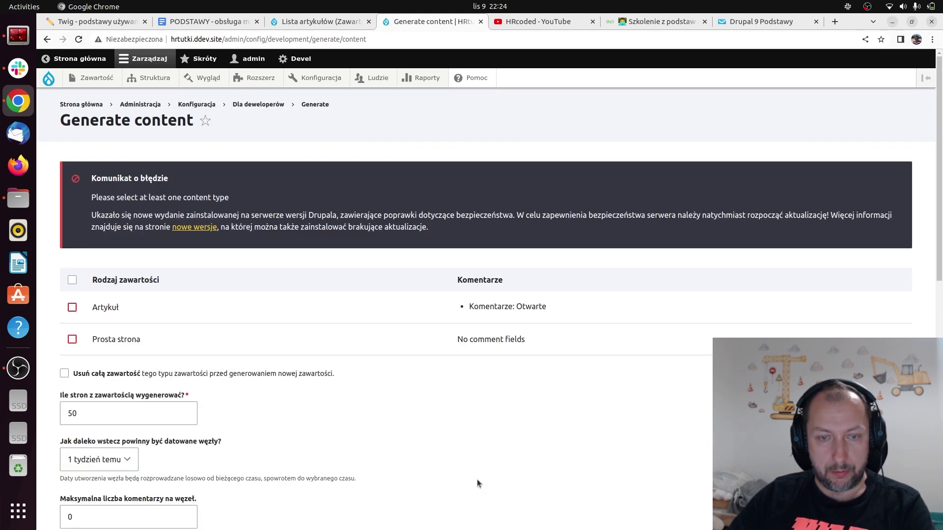
- Return to the Lista artykułów view and refresh its preview to review the listed articles
{"action": "left_click", "coordinate": [320, 21]}
{"action": "left_click", "coordinate": [143, 279]}
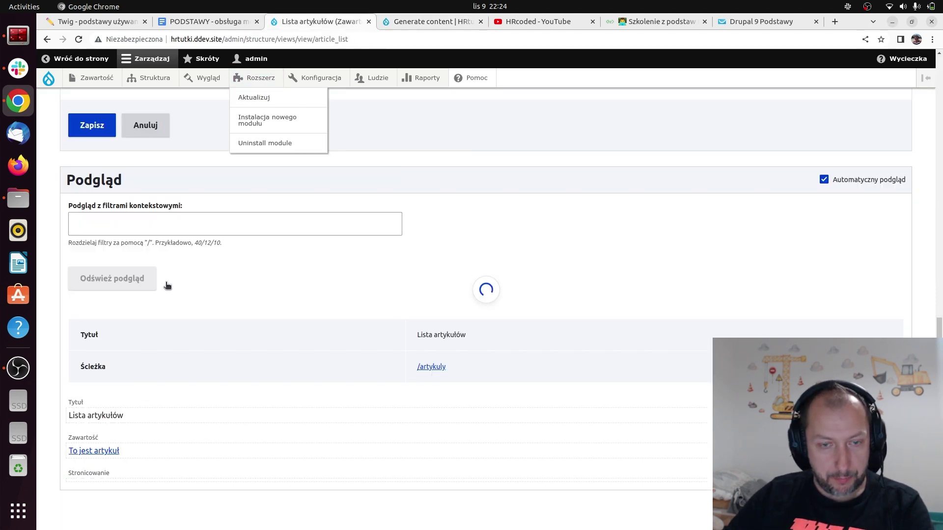
{"action": "scroll", "coordinate": [215, 358], "scroll_direction": "down", "scroll_amount": 2}
{"action": "scroll", "coordinate": [143, 341], "scroll_direction": "down", "scroll_amount": 3}
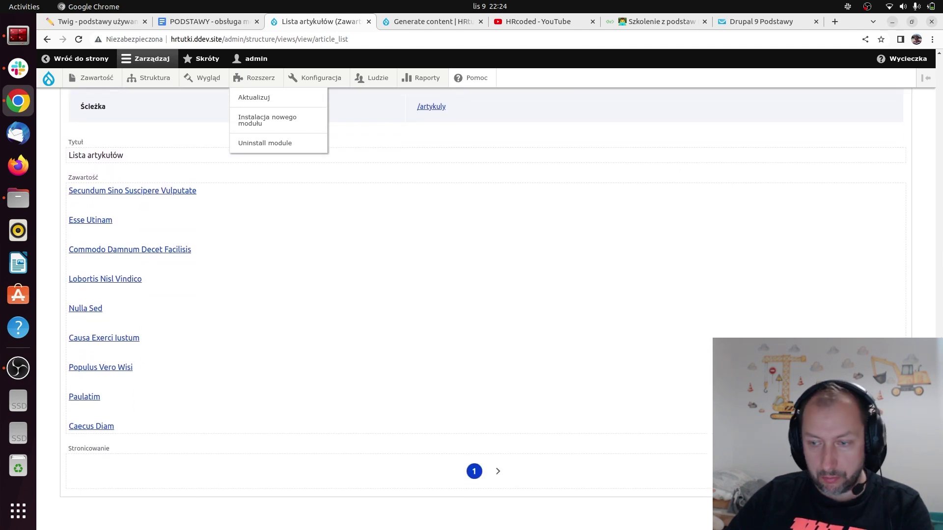
{"action": "scroll", "coordinate": [536, 307], "scroll_direction": "up", "scroll_amount": 2}
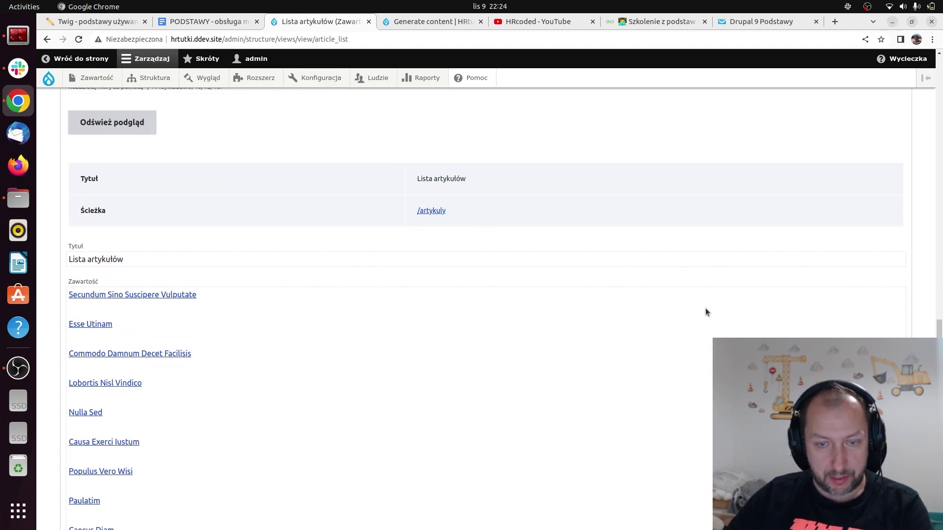
{"action": "scroll", "coordinate": [679, 365], "scroll_direction": "up", "scroll_amount": 5}
{"action": "scroll", "coordinate": [636, 372], "scroll_direction": "down", "scroll_amount": 7}
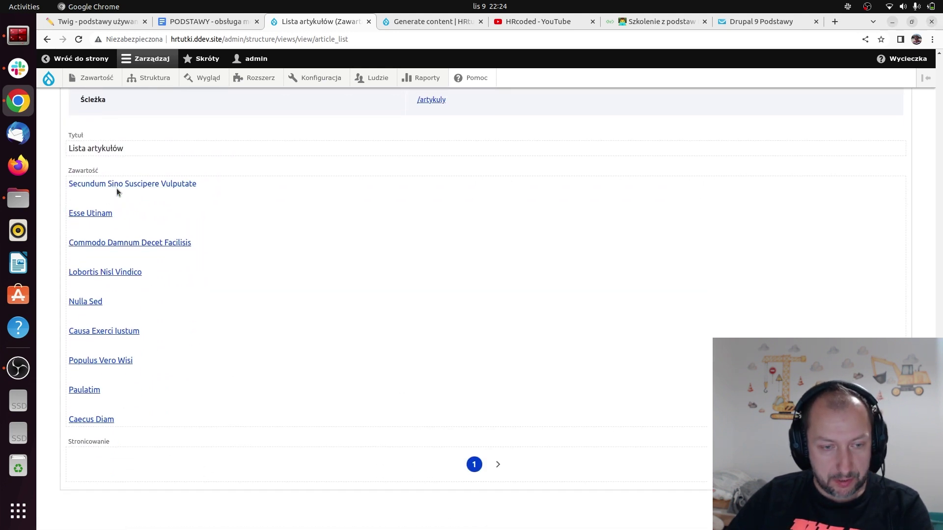
- Check the Page display's mini pager options, close them without changes and look at the preview again
{"action": "scroll", "coordinate": [477, 303], "scroll_direction": "up", "scroll_amount": 8}
{"action": "scroll", "coordinate": [476, 332], "scroll_direction": "up", "scroll_amount": 3}
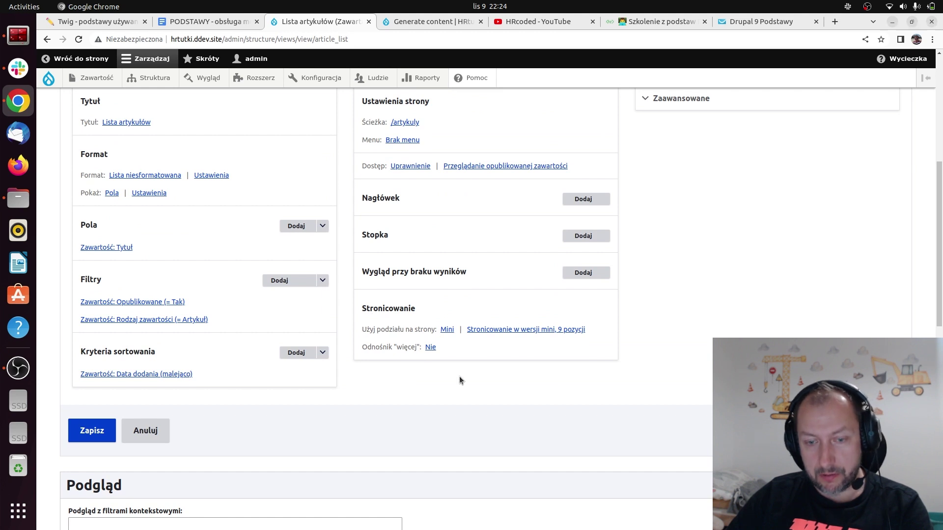
{"action": "left_click", "coordinate": [531, 329]}
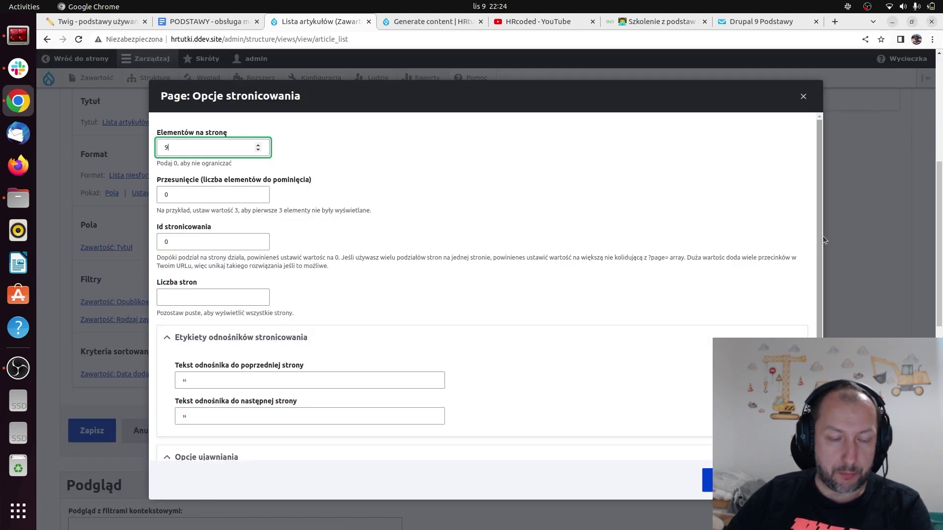
{"action": "left_click", "coordinate": [803, 97]}
{"action": "scroll", "coordinate": [647, 422], "scroll_direction": "down", "scroll_amount": 6}
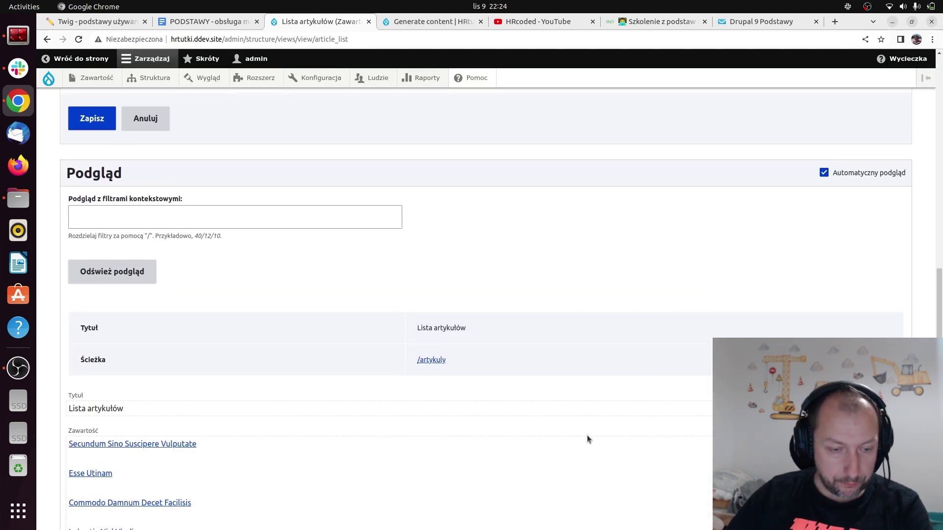
- Add the Data dodania field from the Zawartość category to the view for all displays, keeping its default configuration
{"action": "scroll", "coordinate": [153, 325], "scroll_direction": "up", "scroll_amount": 8}
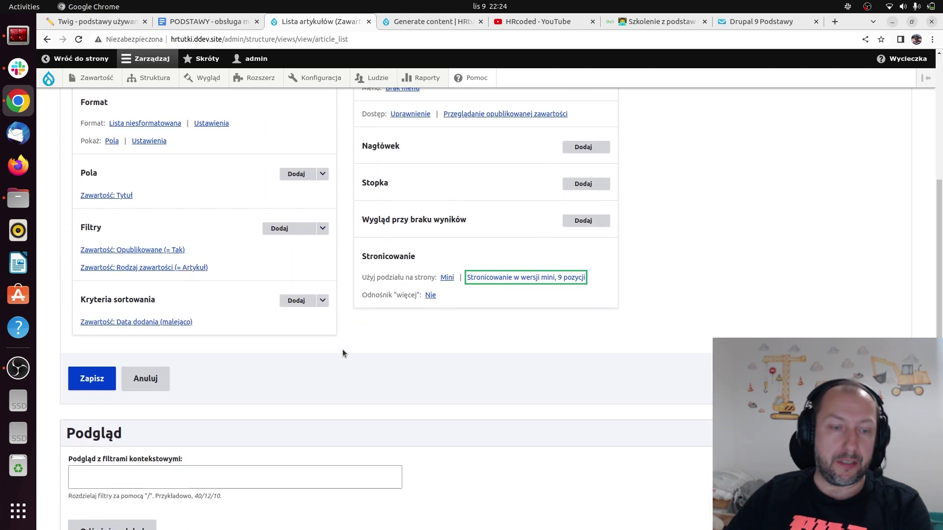
{"action": "scroll", "coordinate": [252, 340], "scroll_direction": "up", "scroll_amount": 4}
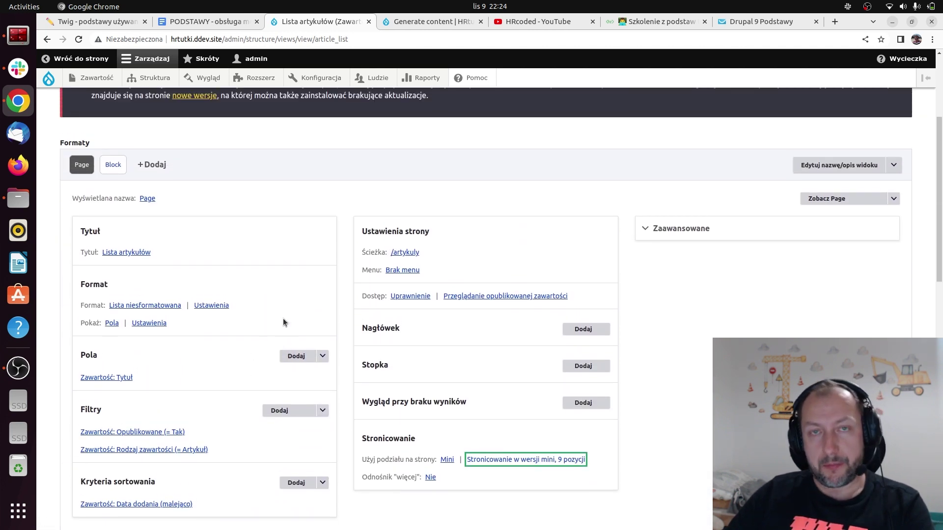
{"action": "scroll", "coordinate": [181, 313], "scroll_direction": "down", "scroll_amount": 2}
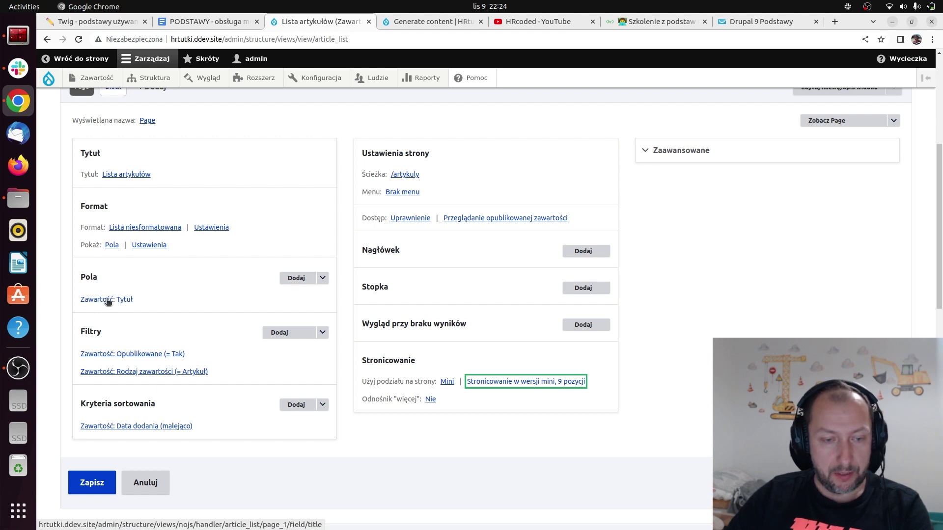
{"action": "left_click", "coordinate": [296, 278]}
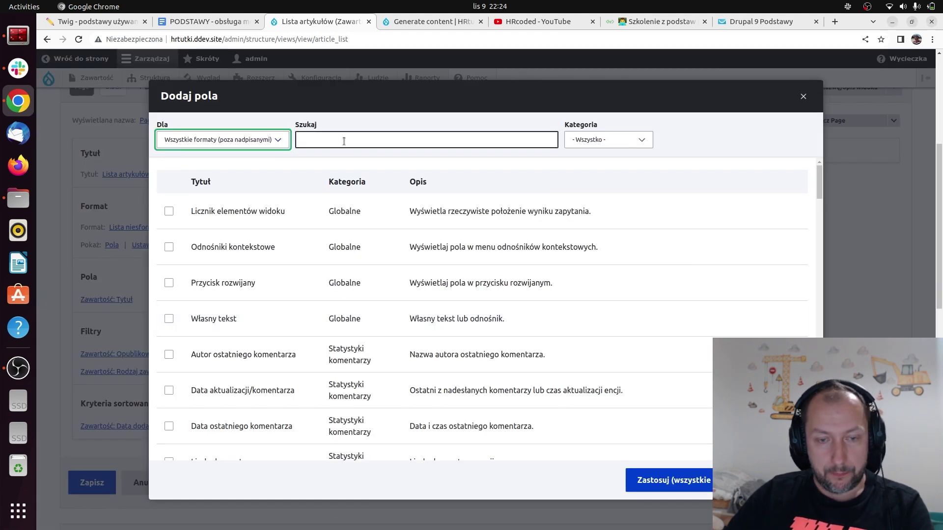
{"action": "left_click", "coordinate": [634, 140]}
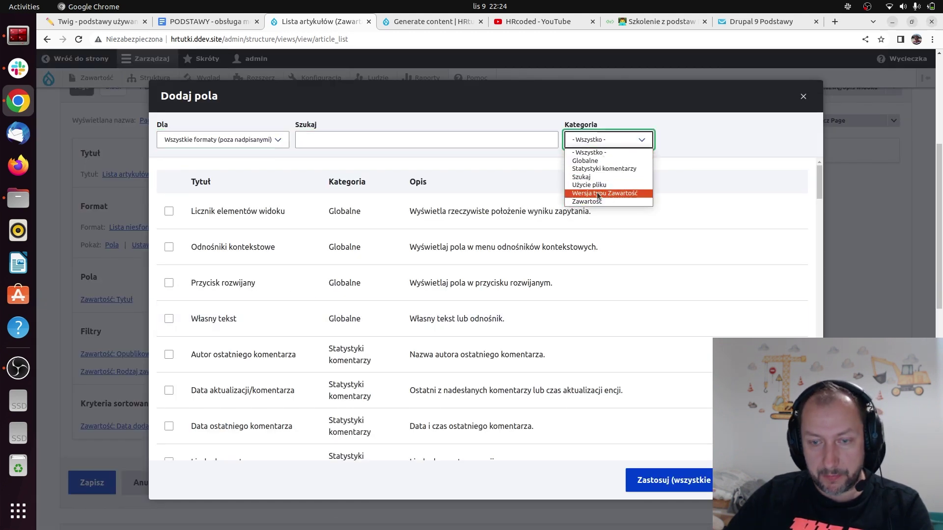
{"action": "left_click", "coordinate": [587, 201]}
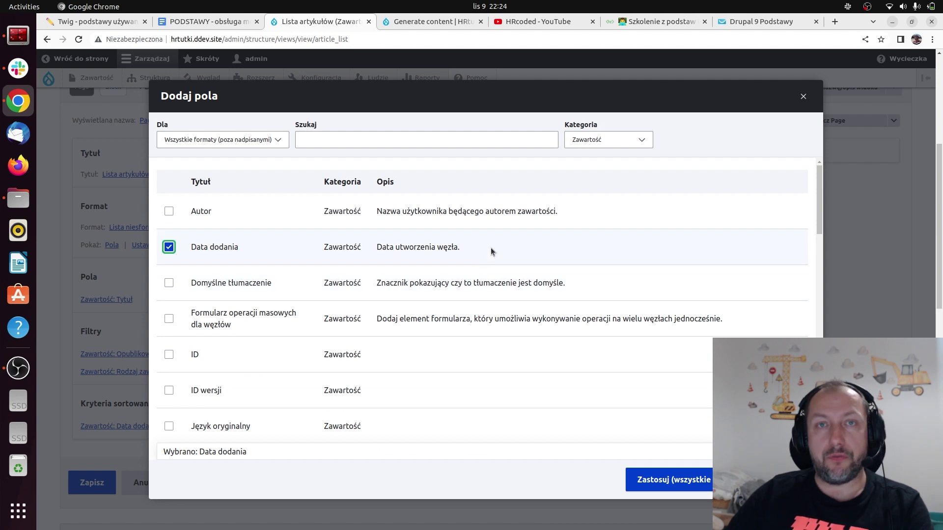
{"action": "left_click", "coordinate": [687, 485]}
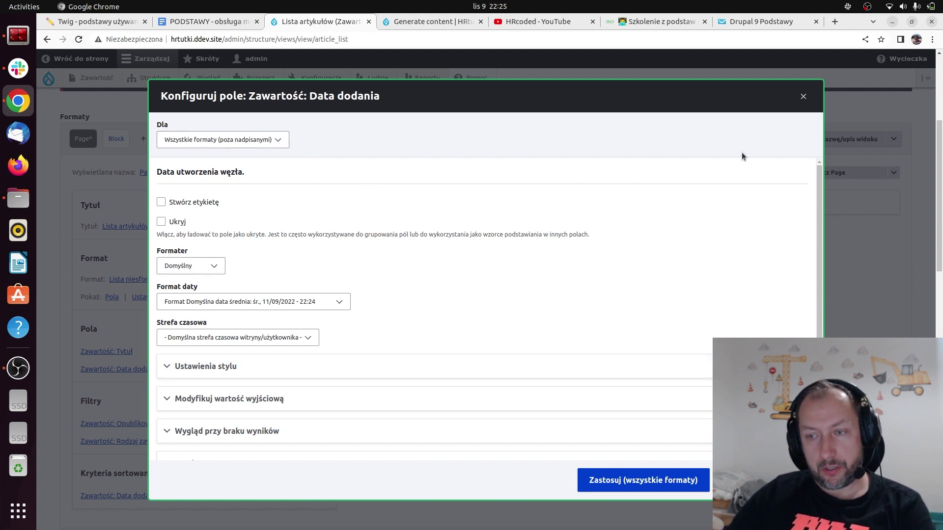
{"action": "left_click", "coordinate": [803, 97]}
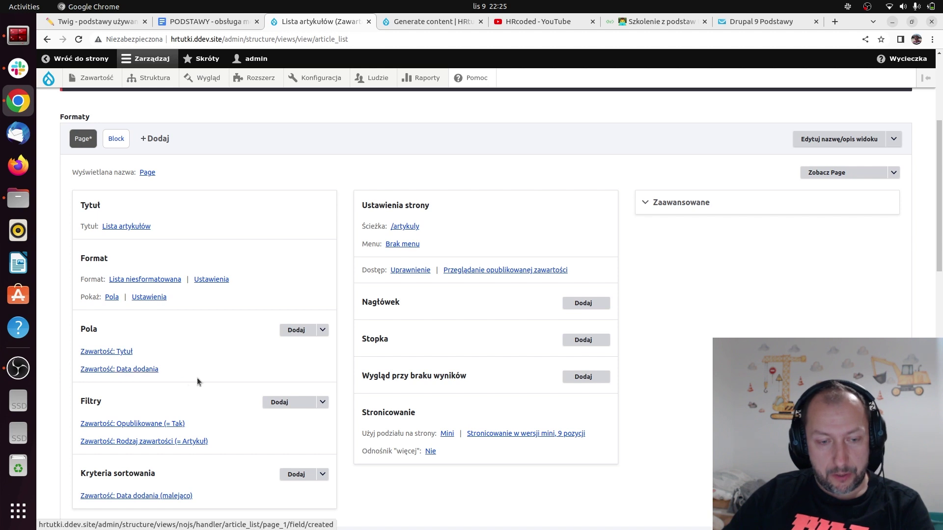
- Open the Data dodania field's configuration and set its scope to Ten page (nadpisz)
{"action": "left_click", "coordinate": [125, 369]}
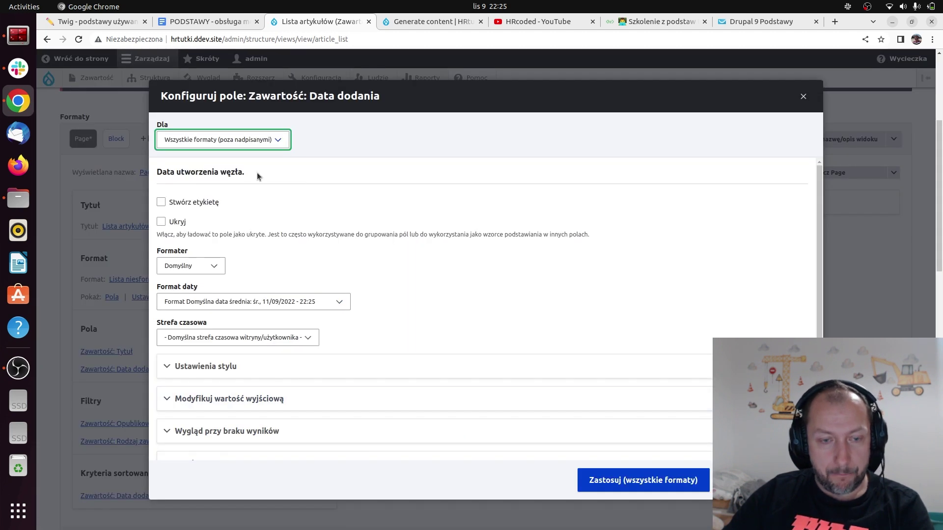
{"action": "left_click", "coordinate": [256, 143]}
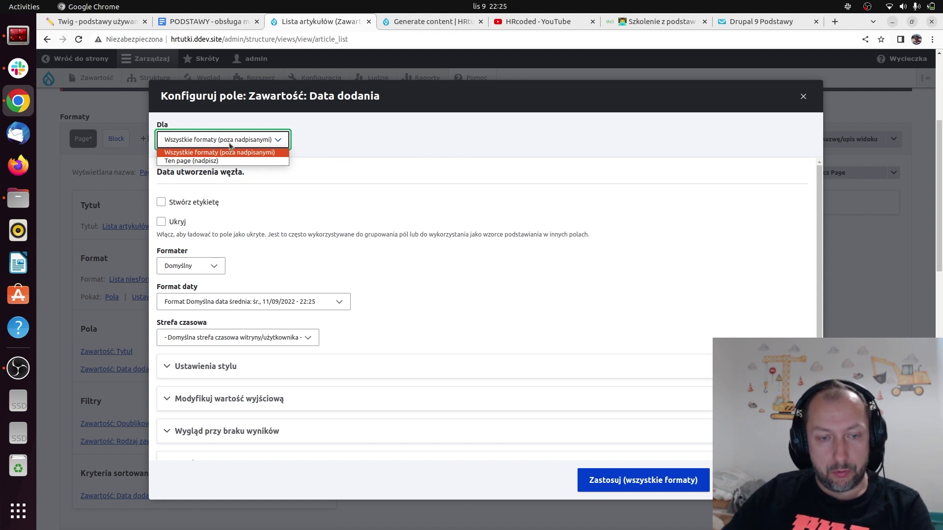
{"action": "left_click", "coordinate": [403, 151]}
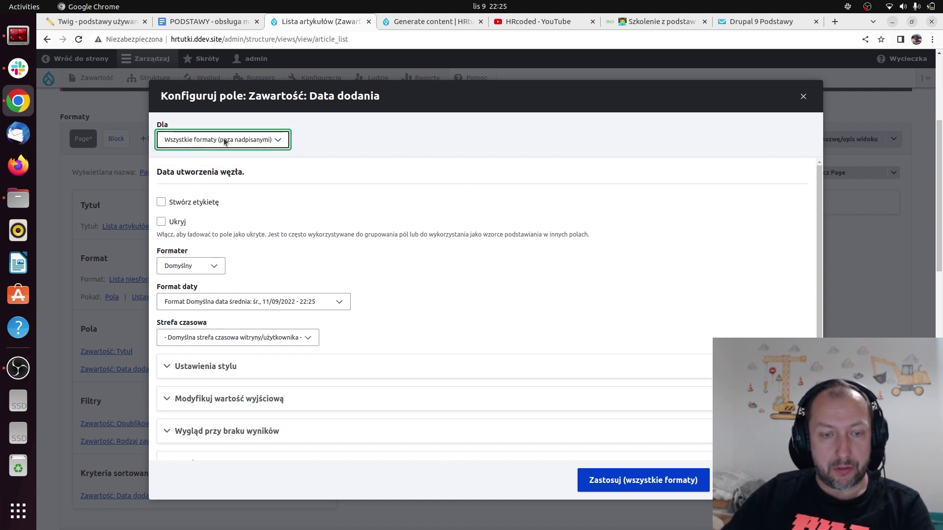
{"action": "left_click", "coordinate": [176, 141]}
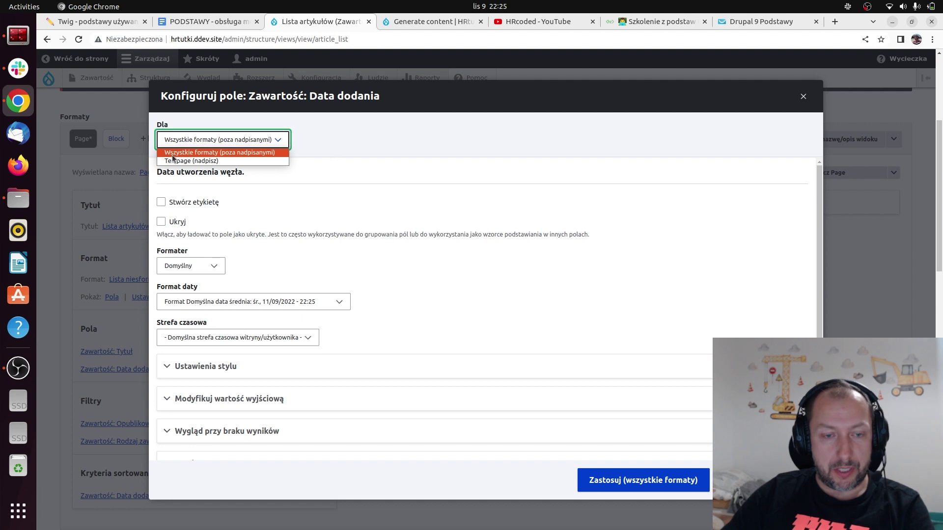
{"action": "left_click", "coordinate": [205, 161]}
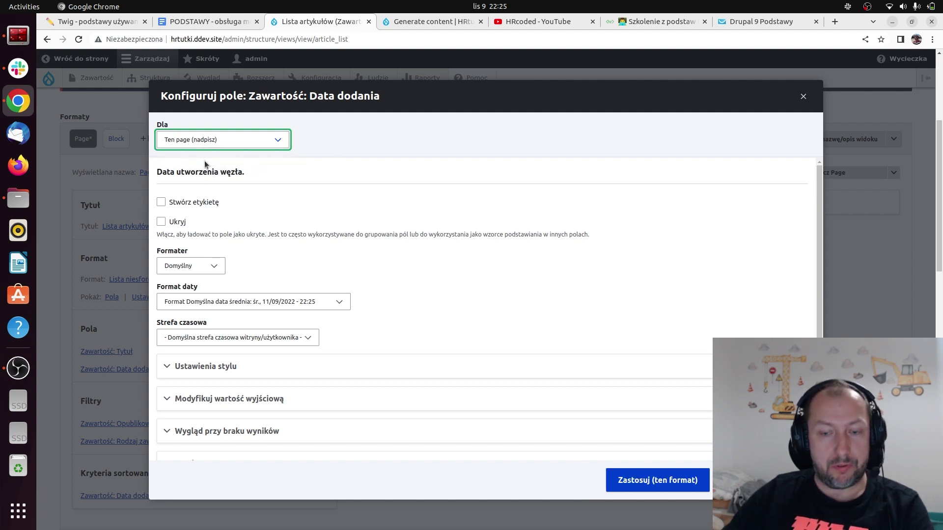
- Look through the available date formats, keep Domyślna data średnia and apply the Data dodania configuration to the Page display only
{"action": "scroll", "coordinate": [388, 212], "scroll_direction": "down", "scroll_amount": 2}
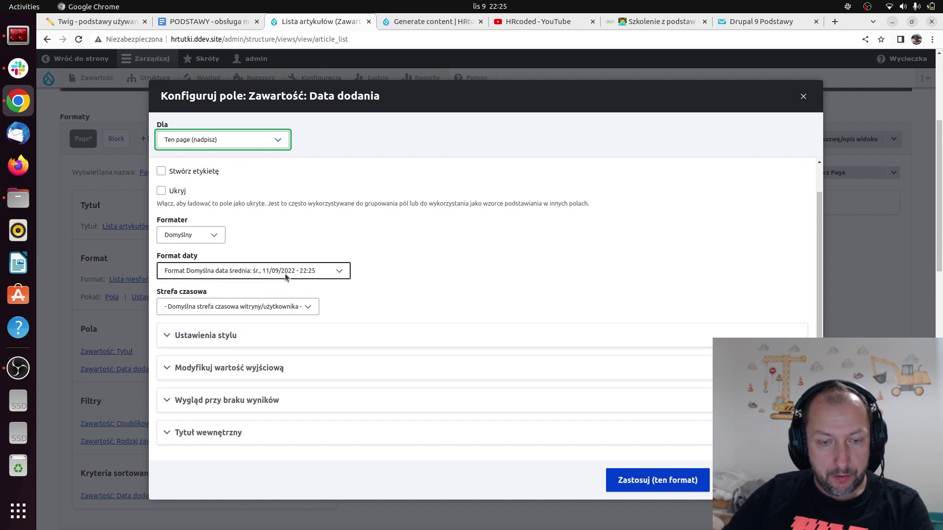
{"action": "left_click", "coordinate": [295, 270]}
{"action": "left_click", "coordinate": [417, 246]}
{"action": "left_click", "coordinate": [284, 270]}
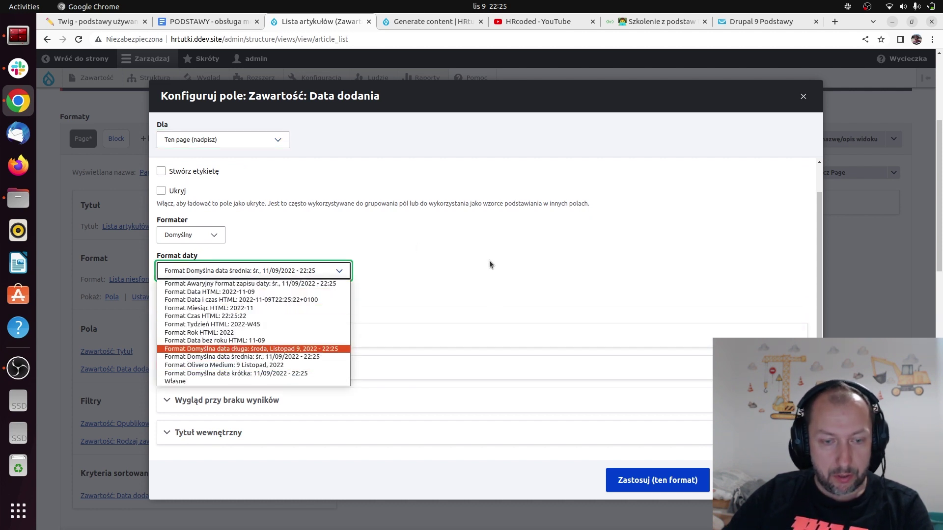
{"action": "left_click", "coordinate": [419, 258]}
{"action": "scroll", "coordinate": [564, 299], "scroll_direction": "down", "scroll_amount": 4}
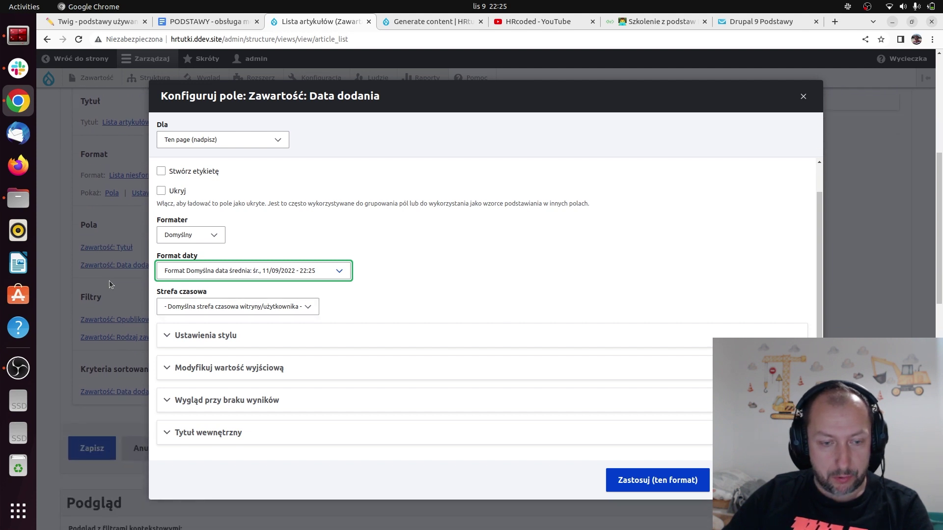
{"action": "left_click", "coordinate": [664, 481]}
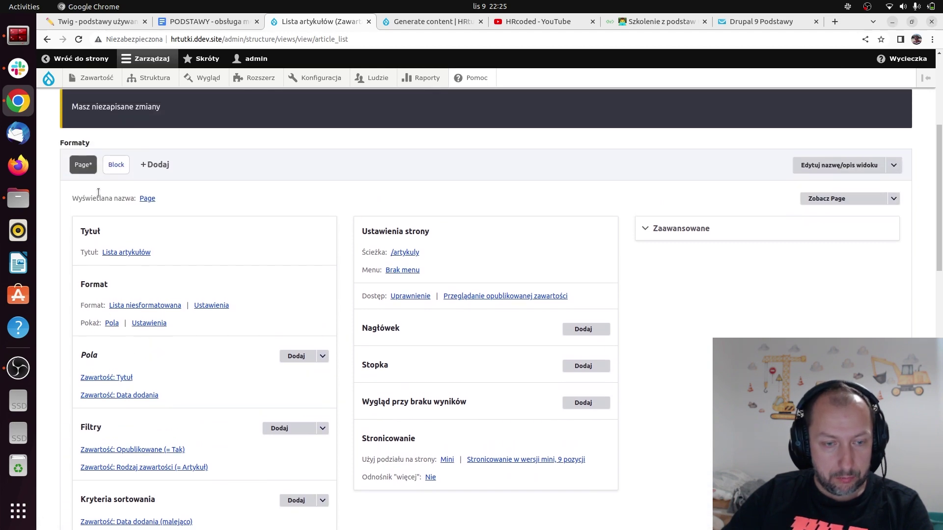
- Compare the Block display's fields with the Page display's, and examine the Page preview for the creation dates
{"action": "left_click", "coordinate": [113, 164]}
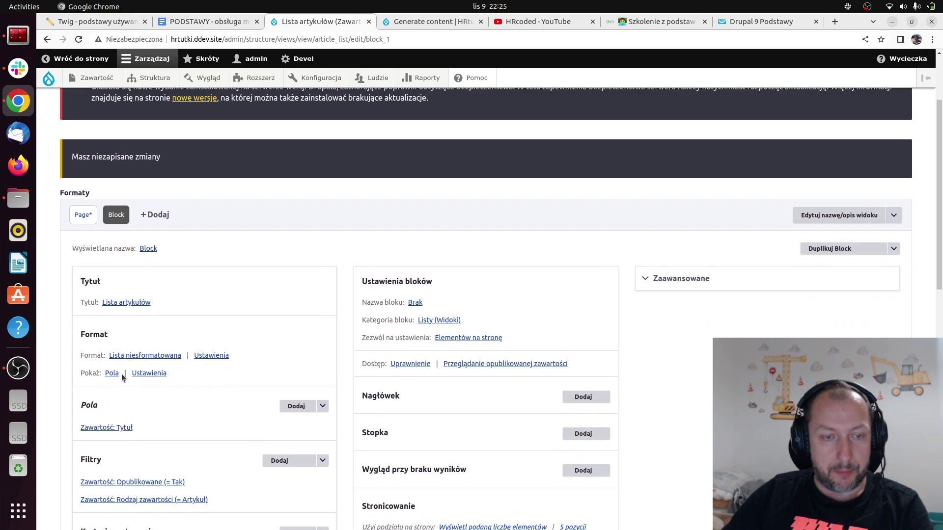
{"action": "left_click", "coordinate": [83, 245]}
{"action": "scroll", "coordinate": [569, 334], "scroll_direction": "down", "scroll_amount": 10}
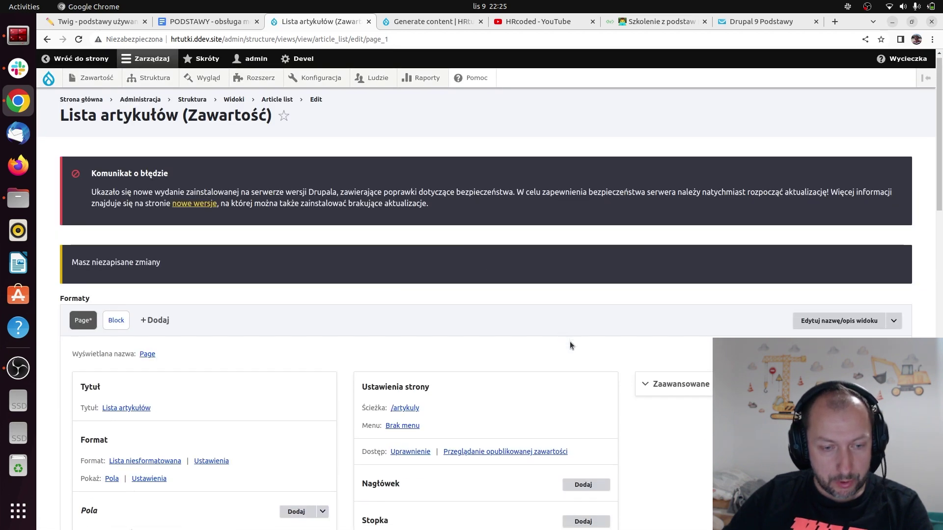
{"action": "scroll", "coordinate": [567, 345], "scroll_direction": "down", "scroll_amount": 3}
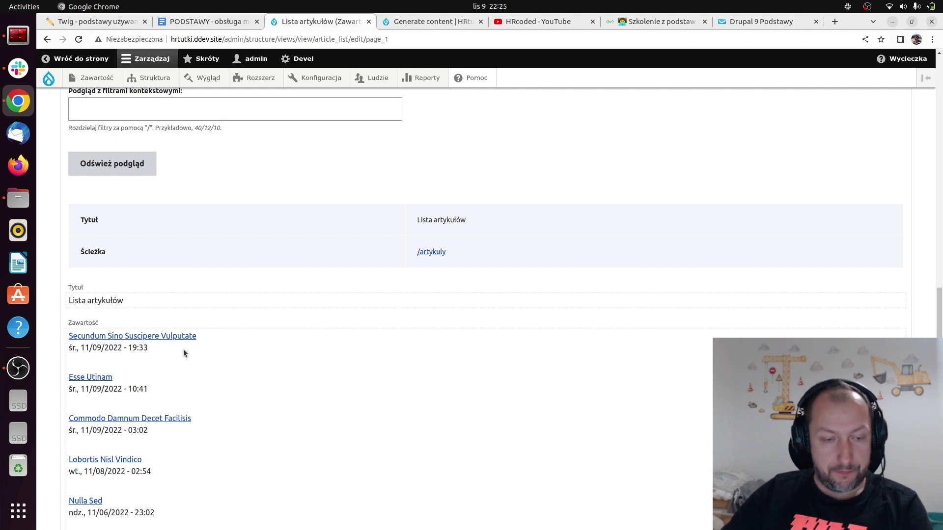
- Change the view's format to Tabela for all displays (Wszystkie formaty), keeping the default table settings
{"action": "scroll", "coordinate": [244, 357], "scroll_direction": "up", "scroll_amount": 6}
{"action": "scroll", "coordinate": [265, 351], "scroll_direction": "up", "scroll_amount": 2}
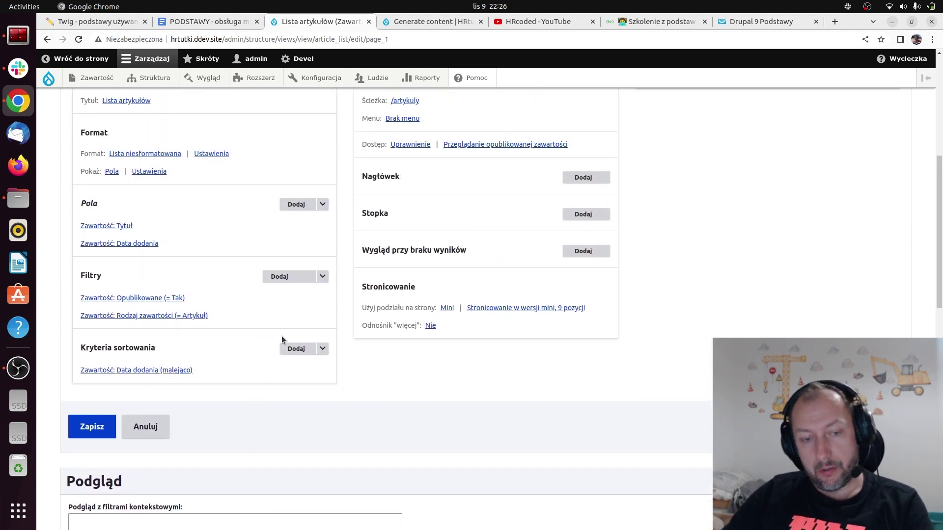
{"action": "scroll", "coordinate": [384, 366], "scroll_direction": "down", "scroll_amount": 4}
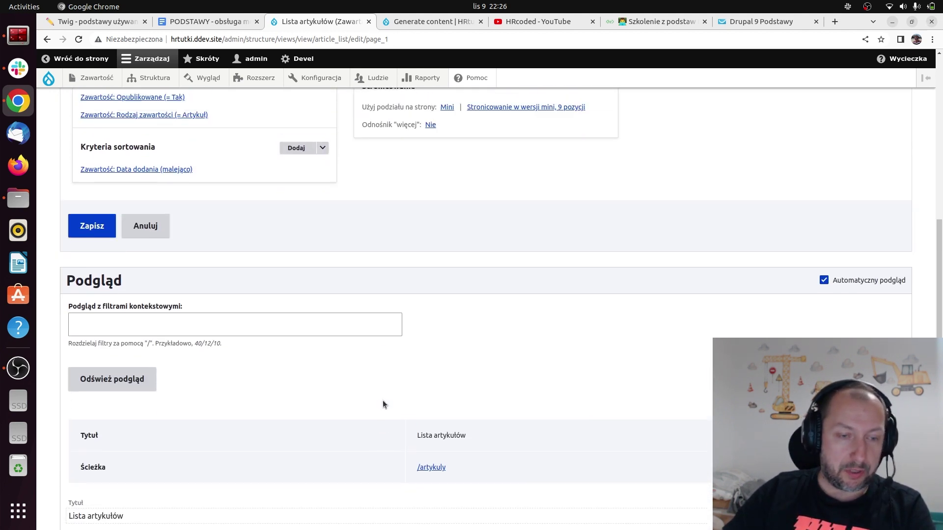
{"action": "scroll", "coordinate": [384, 400], "scroll_direction": "up", "scroll_amount": 4}
{"action": "scroll", "coordinate": [385, 401], "scroll_direction": "up", "scroll_amount": 2}
{"action": "scroll", "coordinate": [373, 369], "scroll_direction": "up", "scroll_amount": 1}
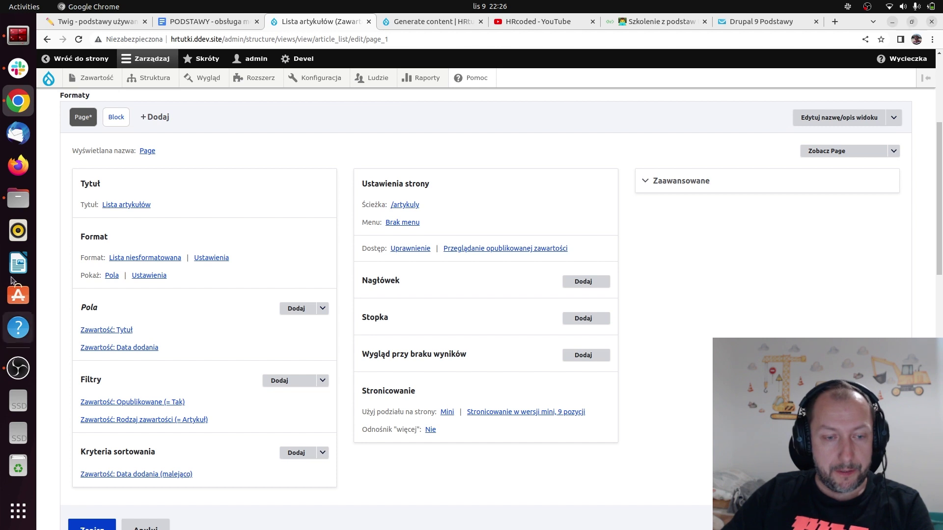
{"action": "left_click", "coordinate": [149, 260]}
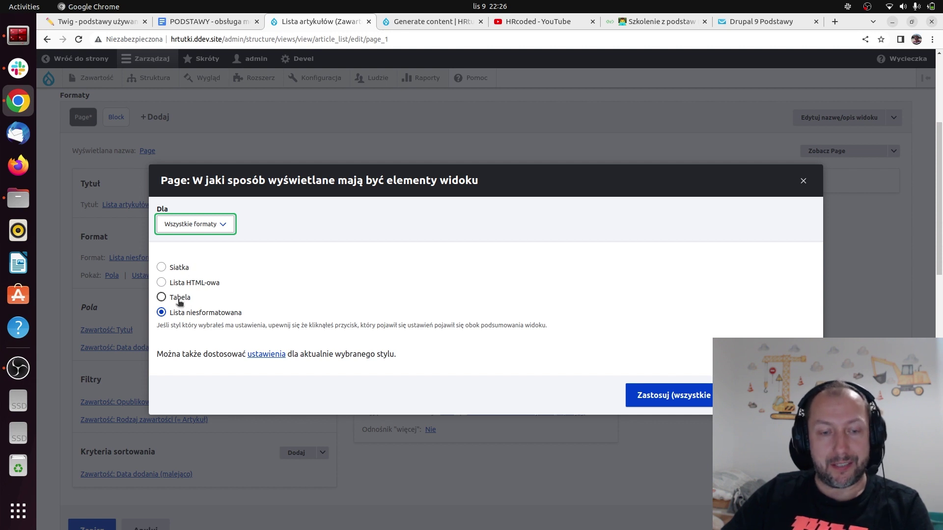
{"action": "left_click", "coordinate": [162, 297]}
{"action": "left_click", "coordinate": [677, 396]}
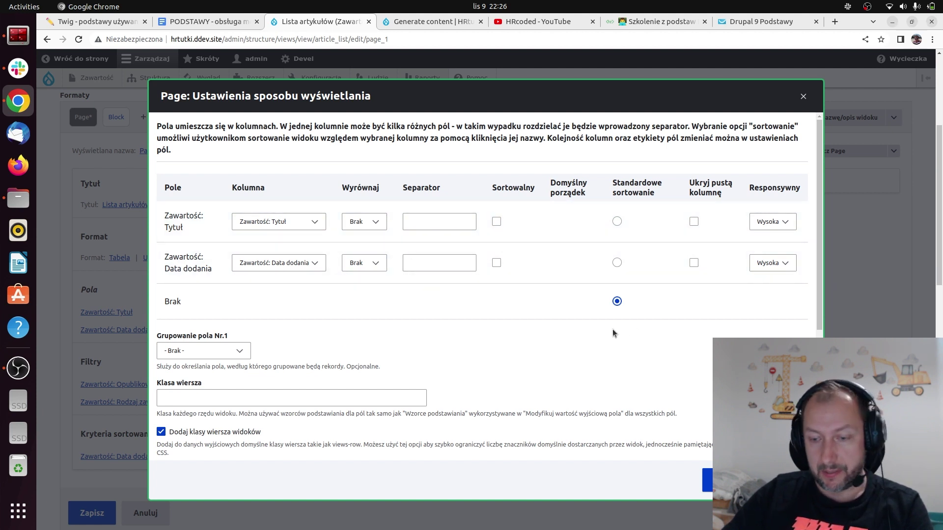
{"action": "scroll", "coordinate": [369, 379], "scroll_direction": "down", "scroll_amount": 3}
{"action": "scroll", "coordinate": [355, 377], "scroll_direction": "down", "scroll_amount": 1}
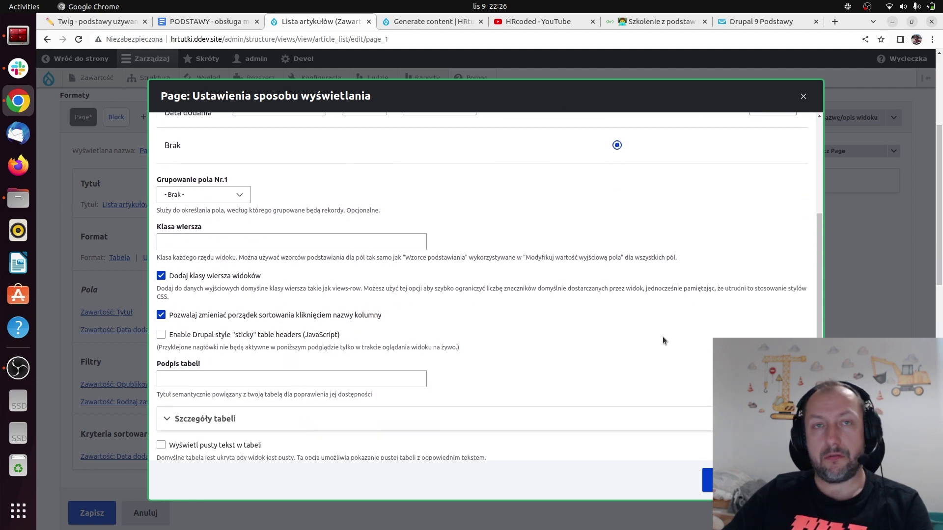
{"action": "key", "text": "Return"}
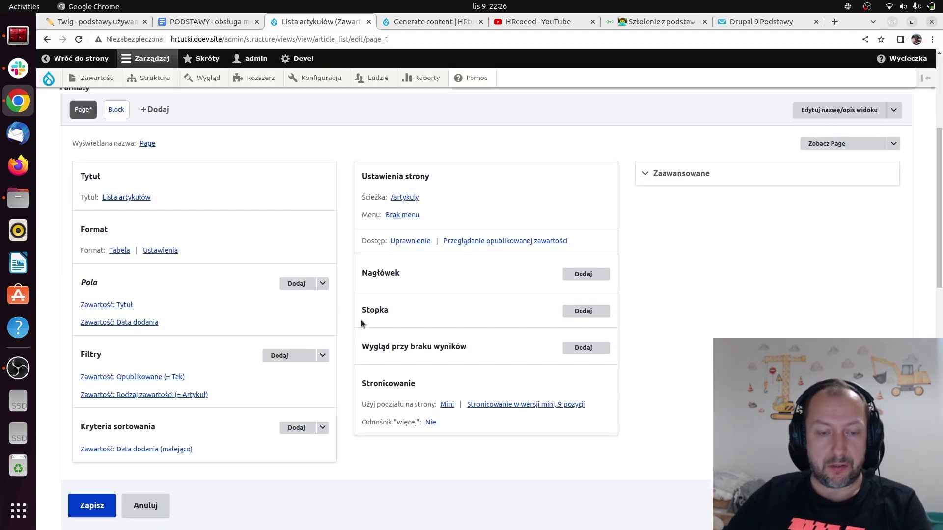
- Examine the Page preview as a table and look through the table format's settings without changing them
{"action": "scroll", "coordinate": [441, 349], "scroll_direction": "down", "scroll_amount": 10}
{"action": "scroll", "coordinate": [432, 389], "scroll_direction": "down", "scroll_amount": 4}
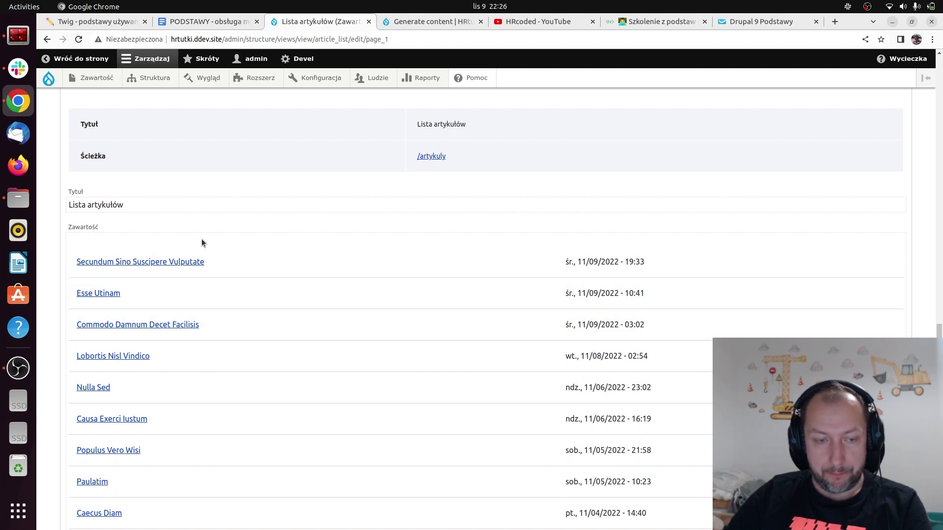
{"action": "scroll", "coordinate": [647, 281], "scroll_direction": "up", "scroll_amount": 8}
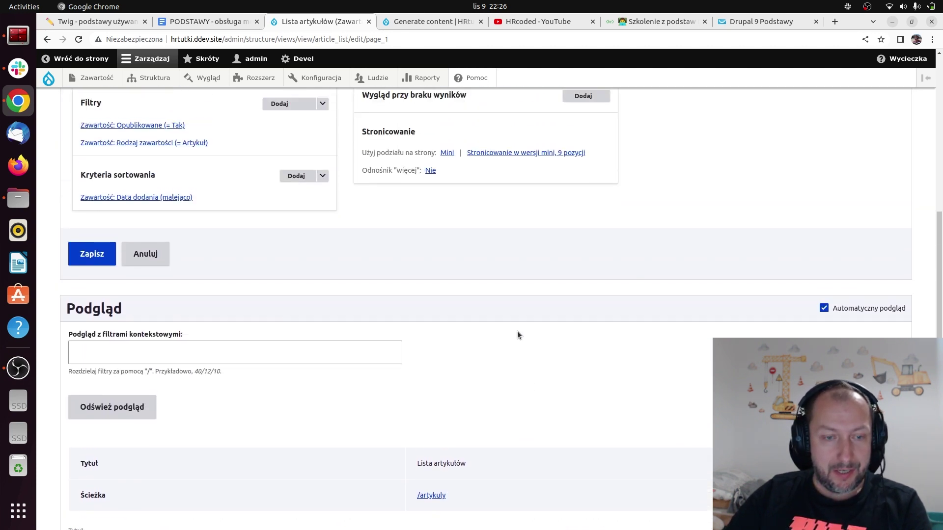
{"action": "scroll", "coordinate": [517, 334], "scroll_direction": "up", "scroll_amount": 5}
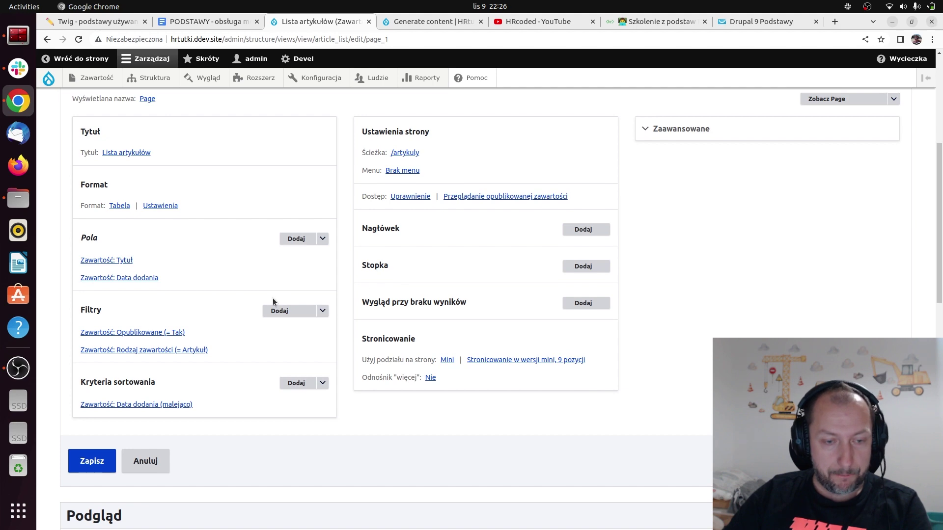
{"action": "left_click", "coordinate": [160, 205]}
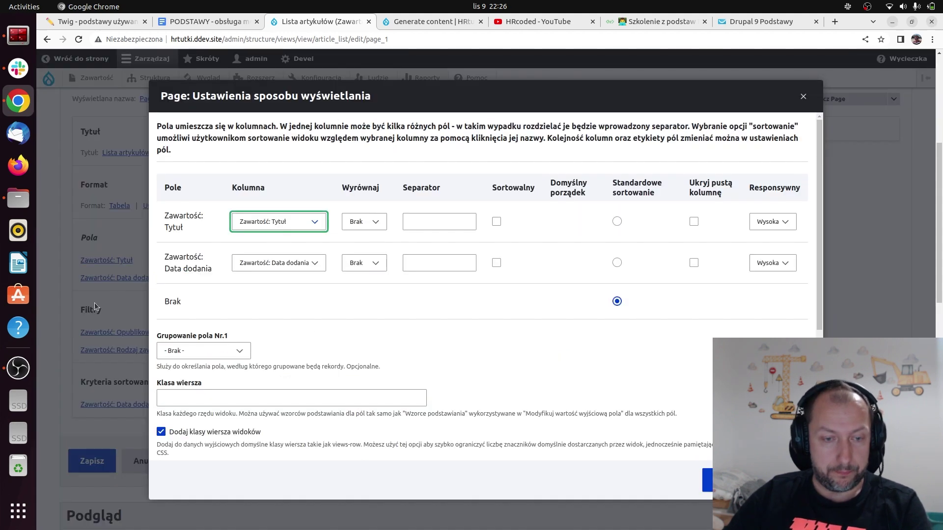
{"action": "scroll", "coordinate": [491, 293], "scroll_direction": "down", "scroll_amount": 3}
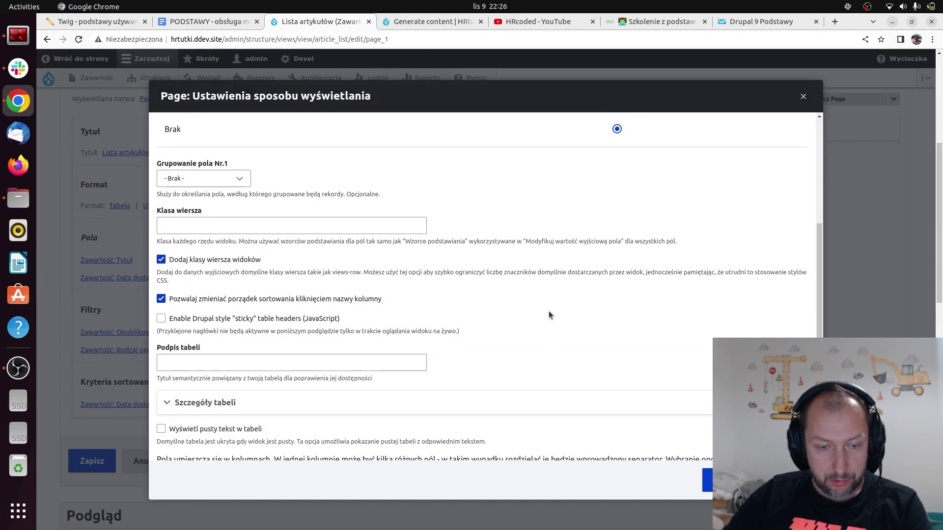
{"action": "scroll", "coordinate": [549, 310], "scroll_direction": "up", "scroll_amount": 3}
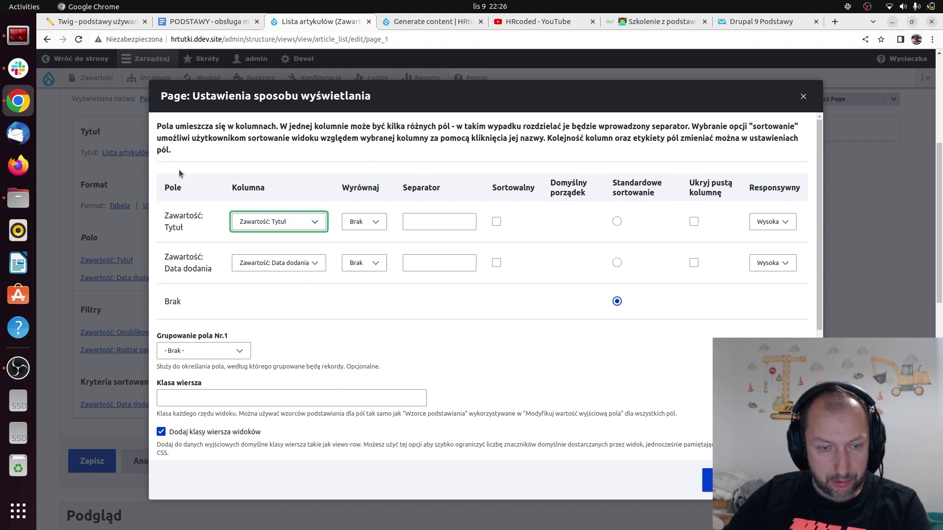
{"action": "left_click", "coordinate": [804, 96]}
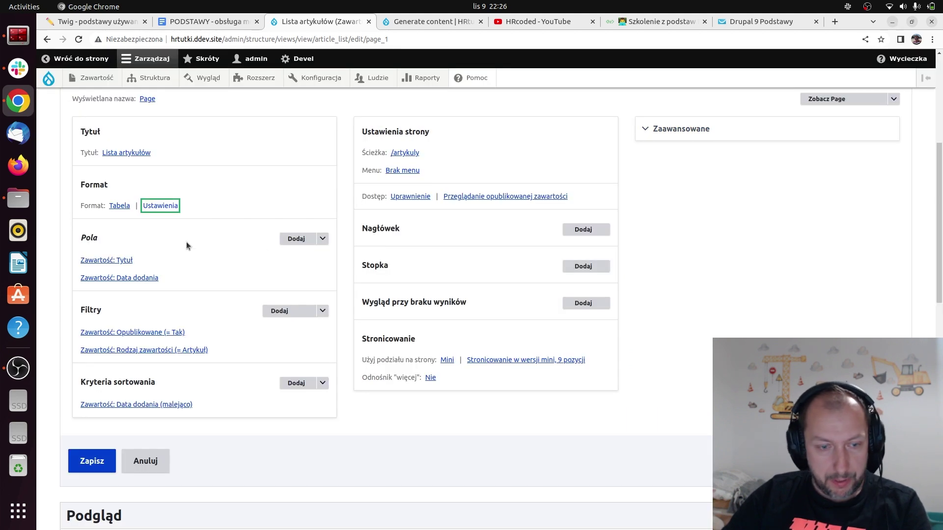
- Give the Tytuł field the label "Tytuł" and apply it to the Page display only
{"action": "left_click", "coordinate": [123, 261]}
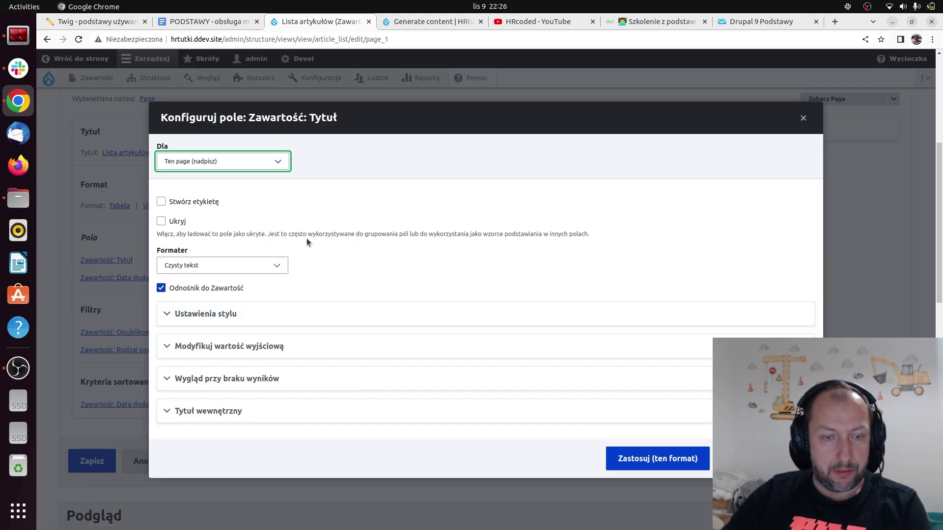
{"action": "left_click", "coordinate": [205, 204]}
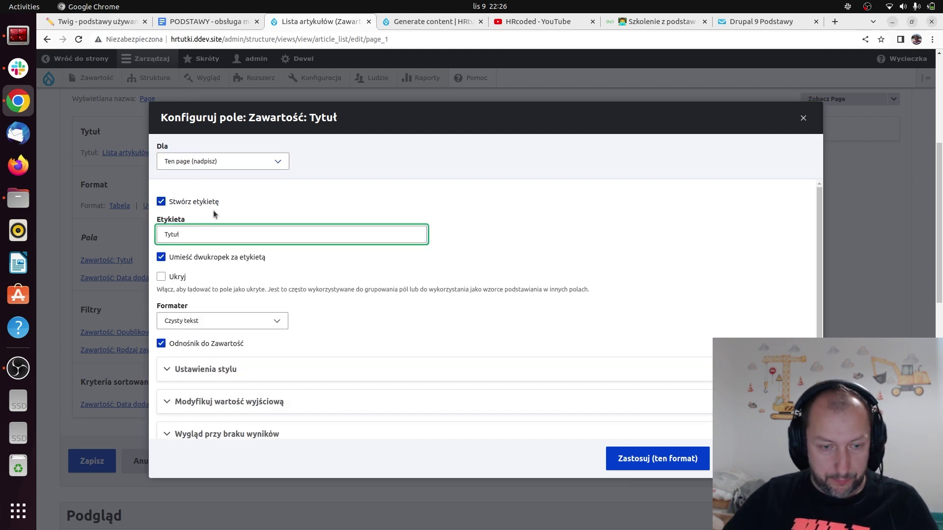
{"action": "left_click", "coordinate": [671, 467]}
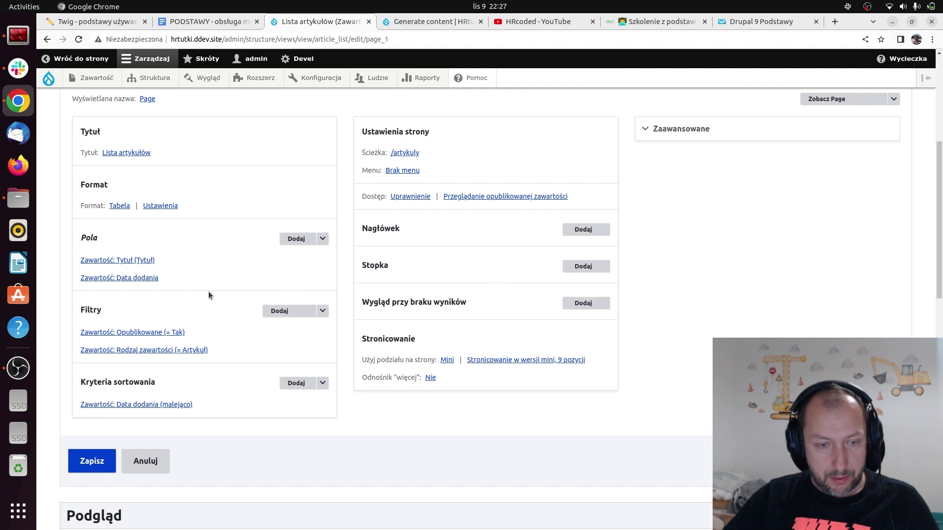
- Give the Data dodania field the label "Data dodania" for the Page display only, and check its column header in the preview
{"action": "left_click", "coordinate": [112, 279]}
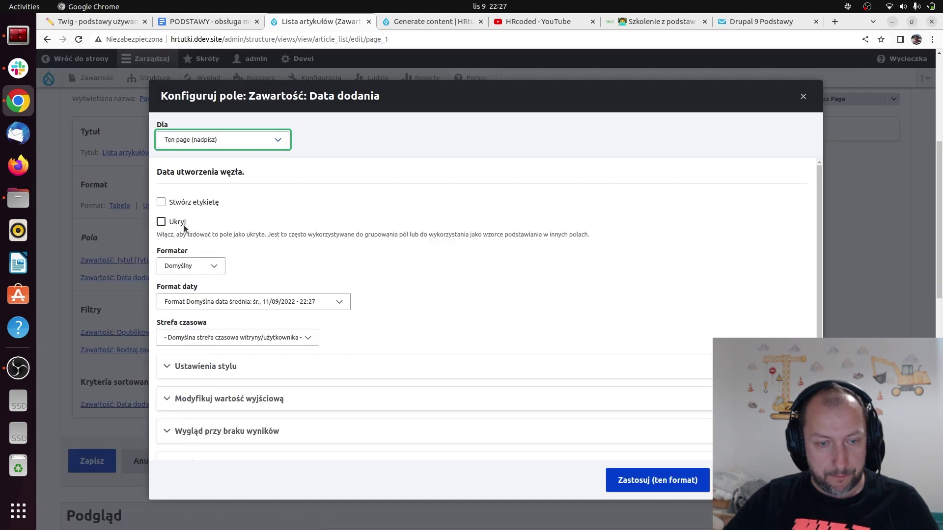
{"action": "left_click", "coordinate": [186, 203]}
{"action": "left_click", "coordinate": [202, 238]}
{"action": "type", "text": "Data dodania"}
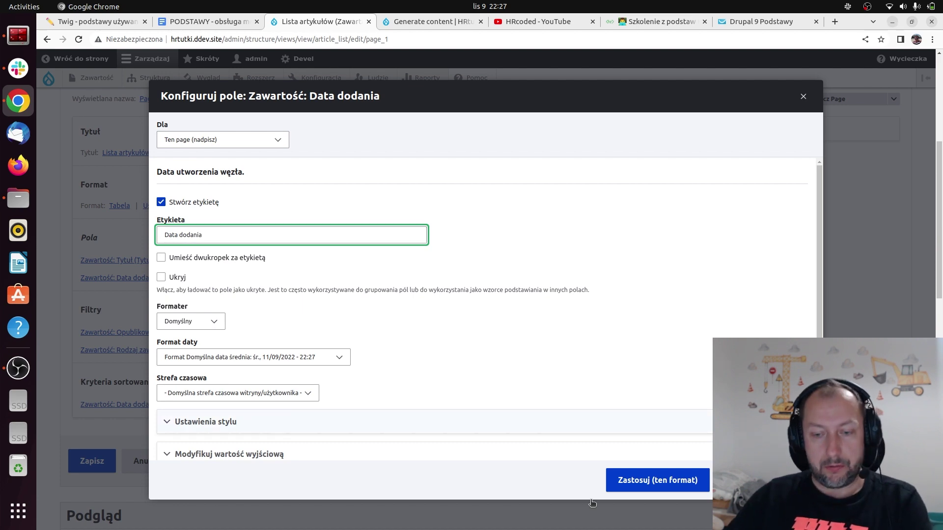
{"action": "left_click", "coordinate": [656, 480]}
{"action": "scroll", "coordinate": [449, 376], "scroll_direction": "down", "scroll_amount": 6}
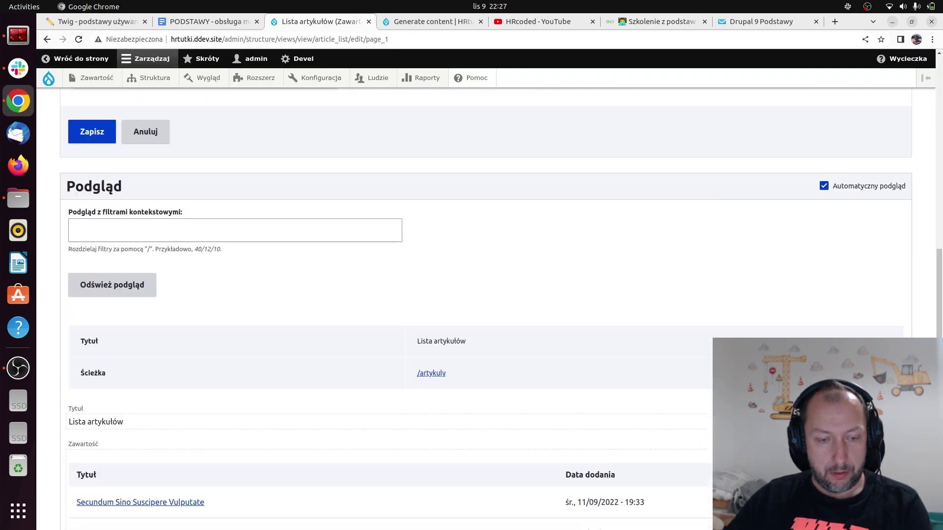
{"action": "left_click_drag", "start_coordinate": [553, 385], "coordinate": [657, 387]}
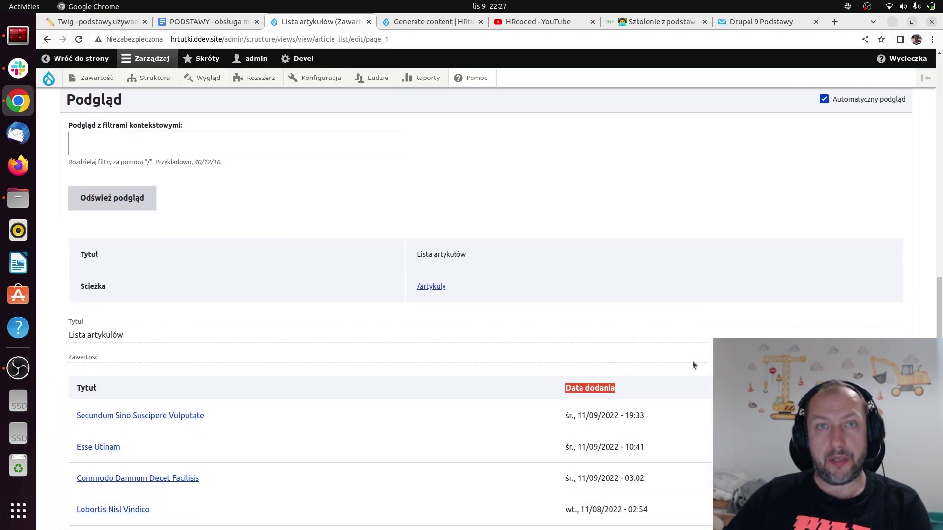
- Save the view and review the resulting table in the Page preview
{"action": "scroll", "coordinate": [604, 347], "scroll_direction": "up", "scroll_amount": 4}
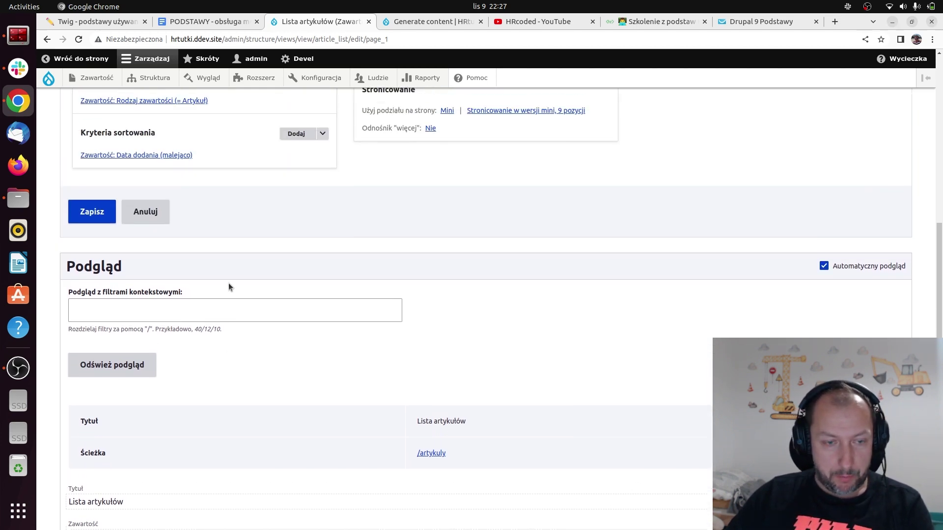
{"action": "left_click", "coordinate": [94, 227]}
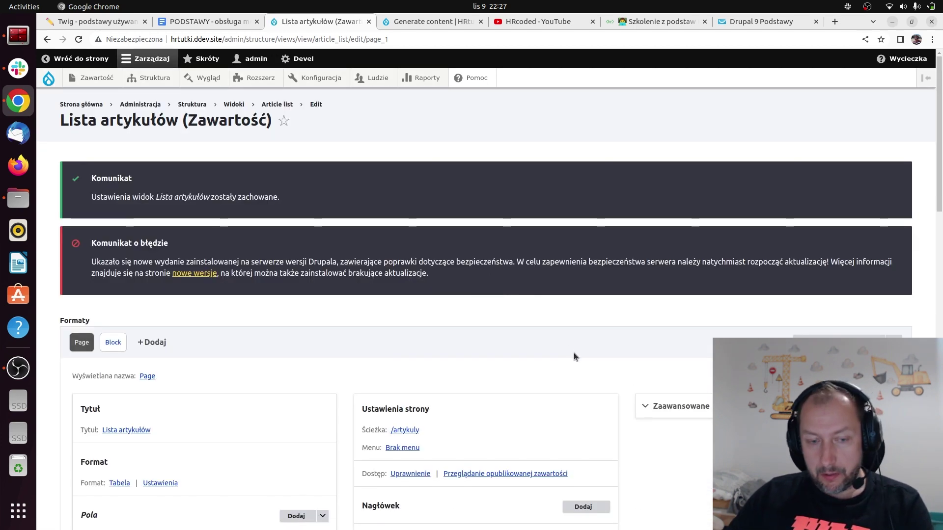
{"action": "scroll", "coordinate": [574, 353], "scroll_direction": "down", "scroll_amount": 5}
{"action": "scroll", "coordinate": [570, 381], "scroll_direction": "down", "scroll_amount": 4}
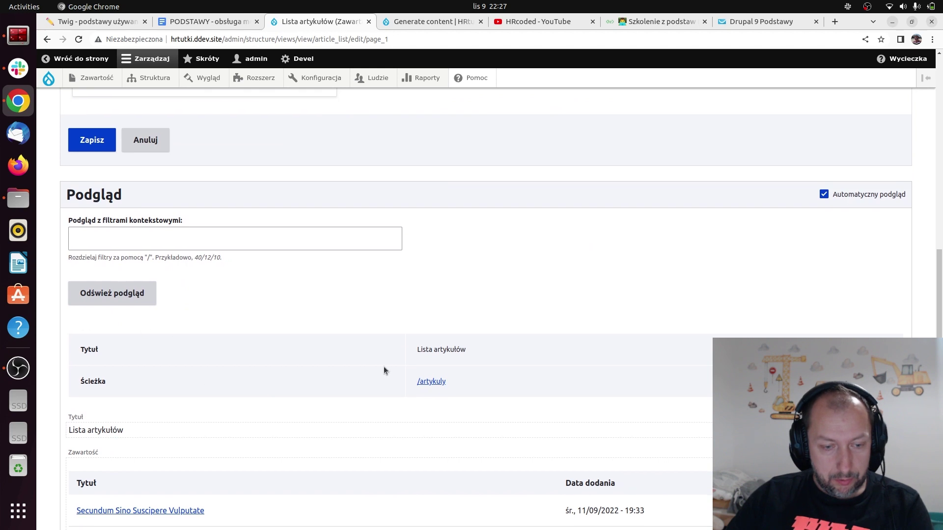
{"action": "scroll", "coordinate": [491, 376], "scroll_direction": "down", "scroll_amount": 2}
{"action": "scroll", "coordinate": [541, 391], "scroll_direction": "up", "scroll_amount": 10}
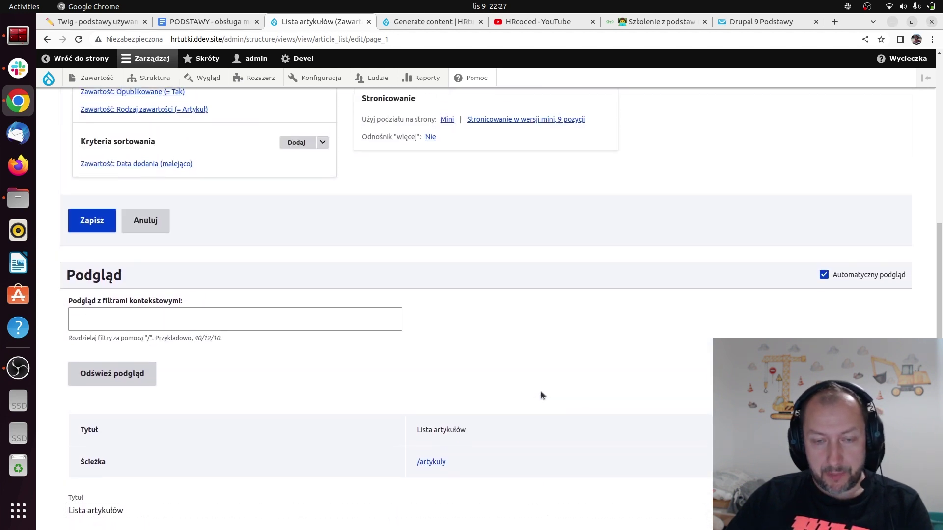
{"action": "scroll", "coordinate": [547, 387], "scroll_direction": "up", "scroll_amount": 2}
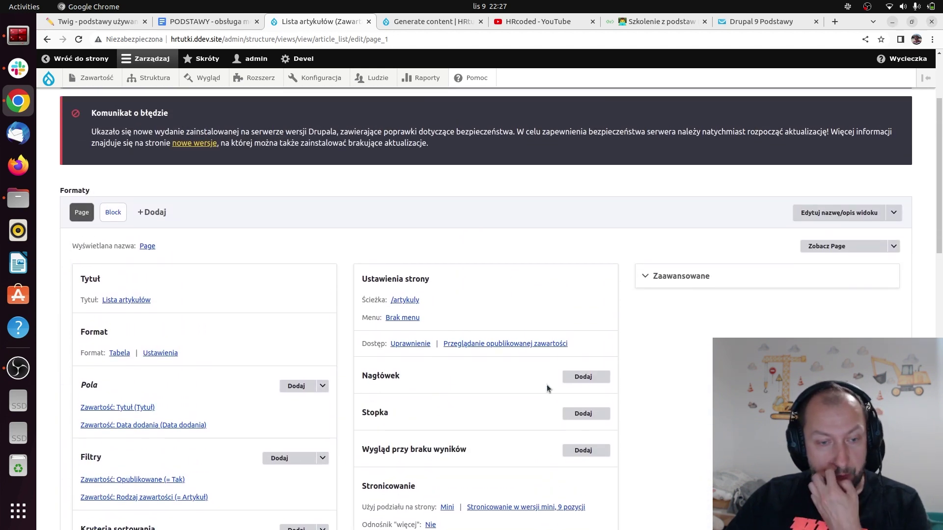
- Add the Odnośnik do edycji Zawartość field from Wersja typu Zawartość to the Page display with its default configuration, and check the preview
{"action": "scroll", "coordinate": [311, 365], "scroll_direction": "down", "scroll_amount": 2}
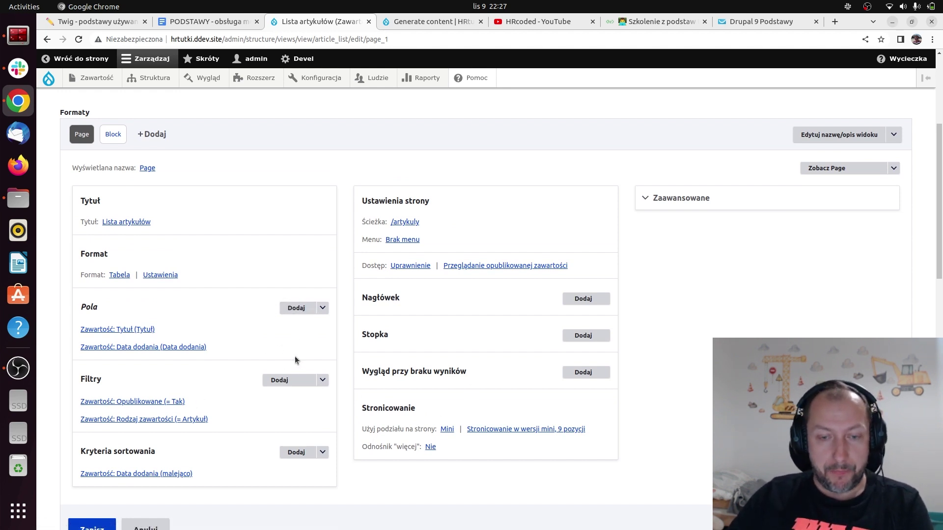
{"action": "left_click", "coordinate": [308, 309]}
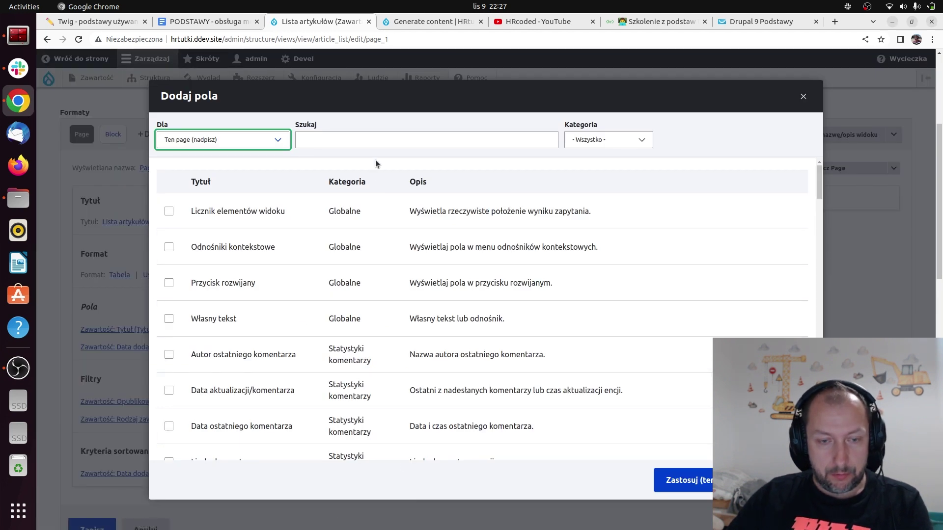
{"action": "left_click", "coordinate": [364, 139]}
{"action": "type", "text": "edyc"}
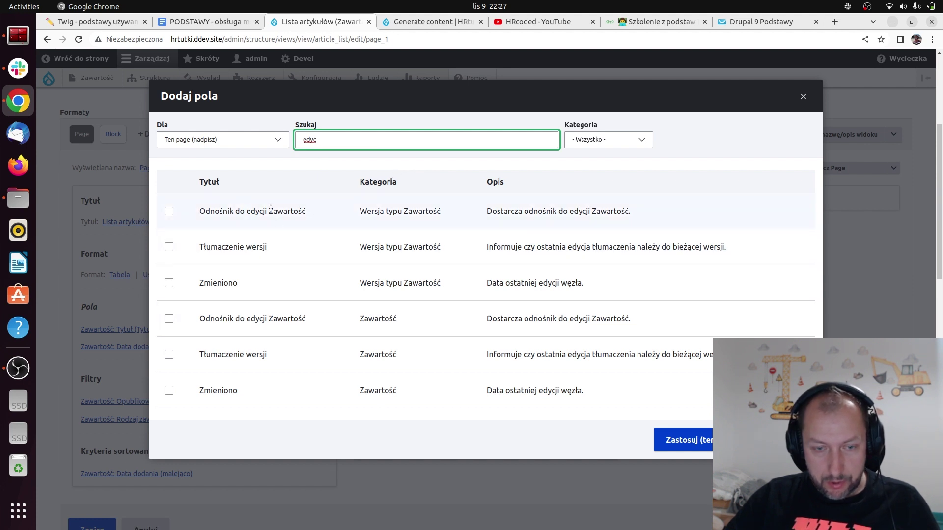
{"action": "left_click", "coordinate": [169, 212]}
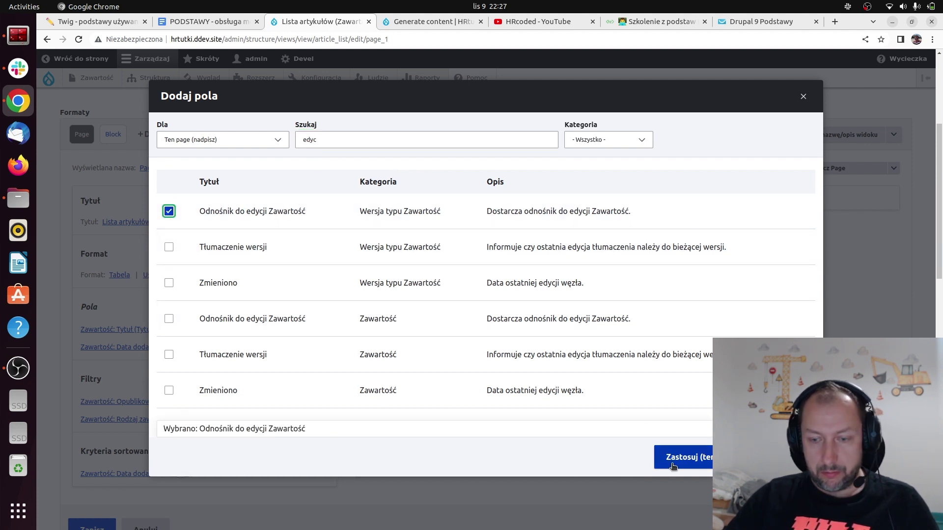
{"action": "left_click", "coordinate": [708, 464]}
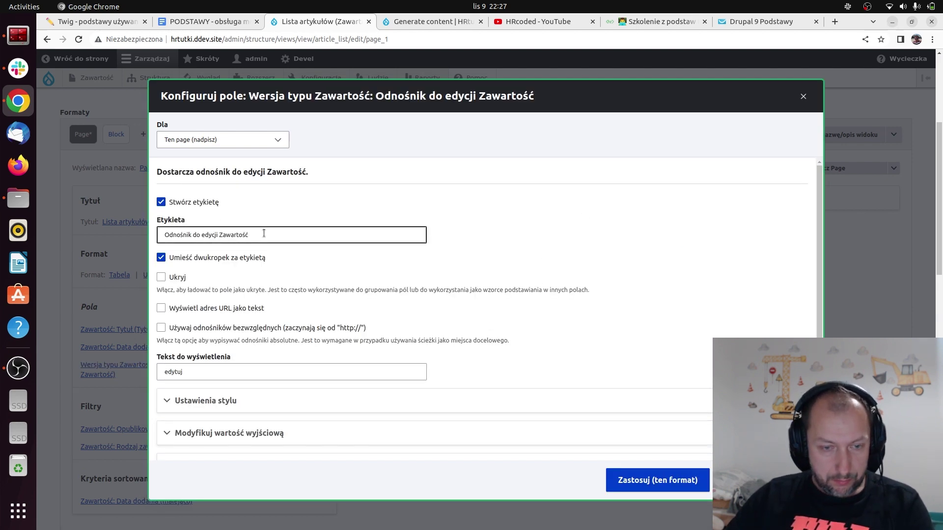
{"action": "left_click", "coordinate": [687, 469]}
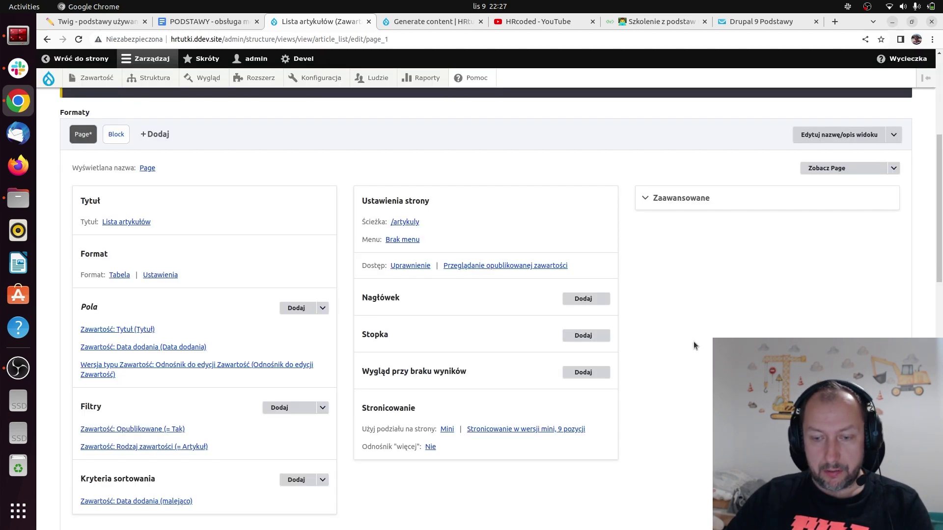
{"action": "scroll", "coordinate": [694, 343], "scroll_direction": "down", "scroll_amount": 7}
{"action": "scroll", "coordinate": [485, 309], "scroll_direction": "down", "scroll_amount": 4}
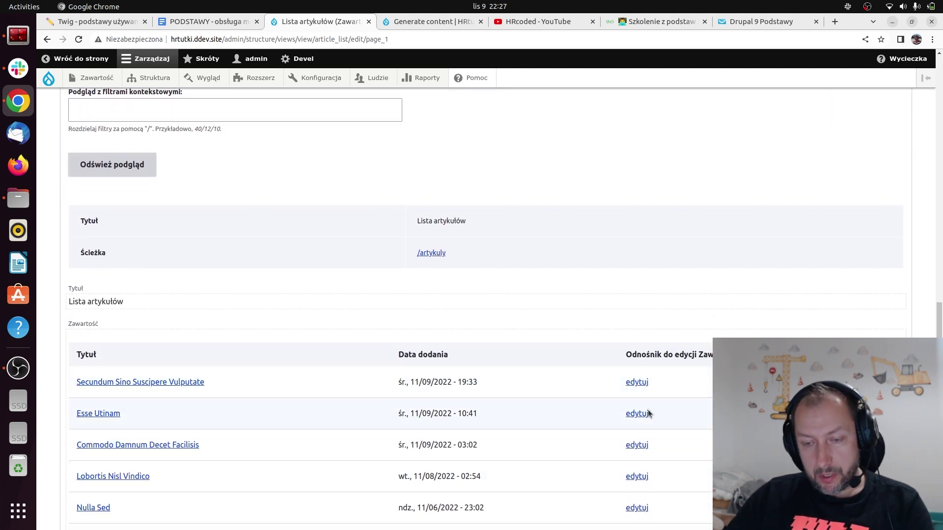
{"action": "scroll", "coordinate": [656, 388], "scroll_direction": "up", "scroll_amount": 5}
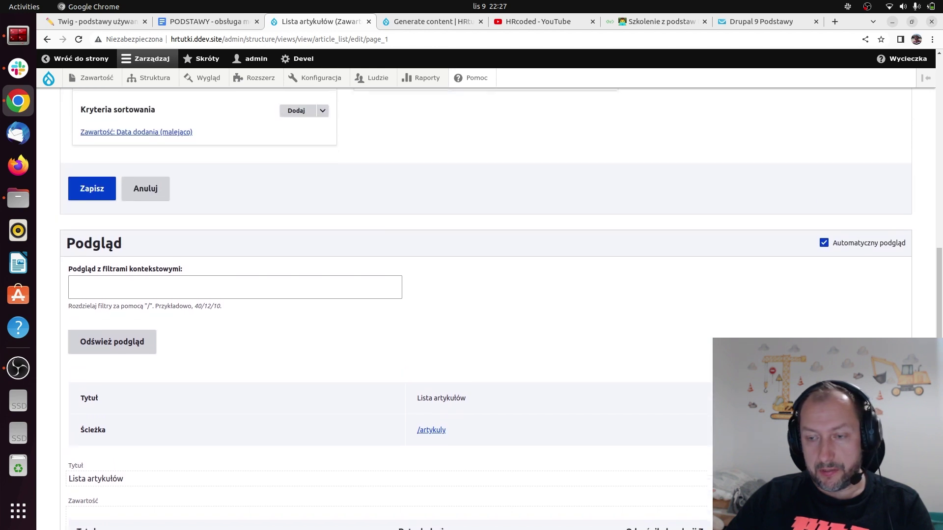
{"action": "scroll", "coordinate": [485, 294], "scroll_direction": "up", "scroll_amount": 3}
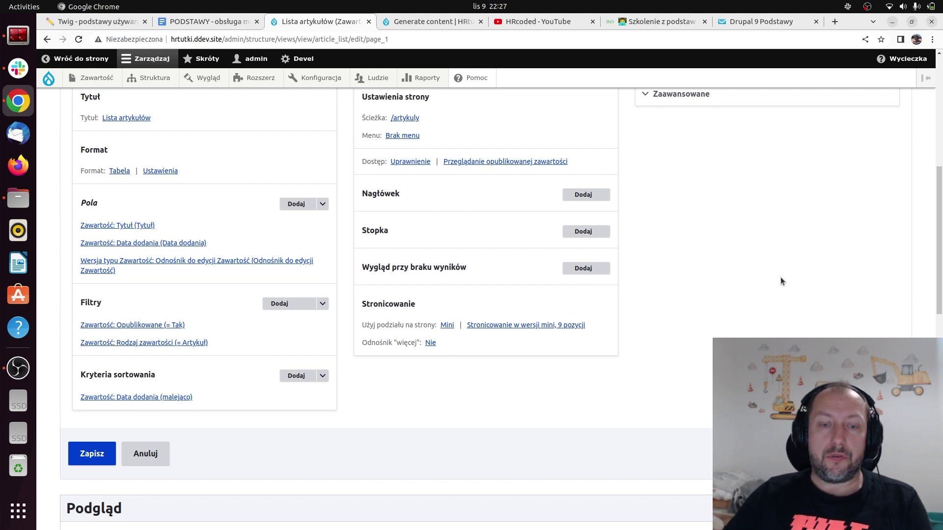
- Save the Lista artykułów view with its edit-link field
{"action": "scroll", "coordinate": [739, 299], "scroll_direction": "up", "scroll_amount": 1}
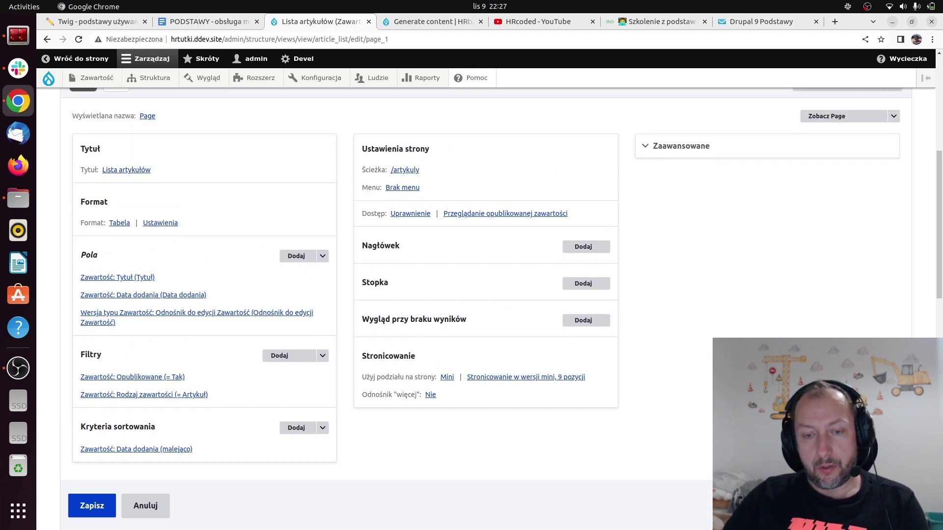
{"action": "scroll", "coordinate": [148, 459], "scroll_direction": "up", "scroll_amount": 1}
{"action": "scroll", "coordinate": [147, 459], "scroll_direction": "down", "scroll_amount": 2}
{"action": "left_click", "coordinate": [98, 479]}
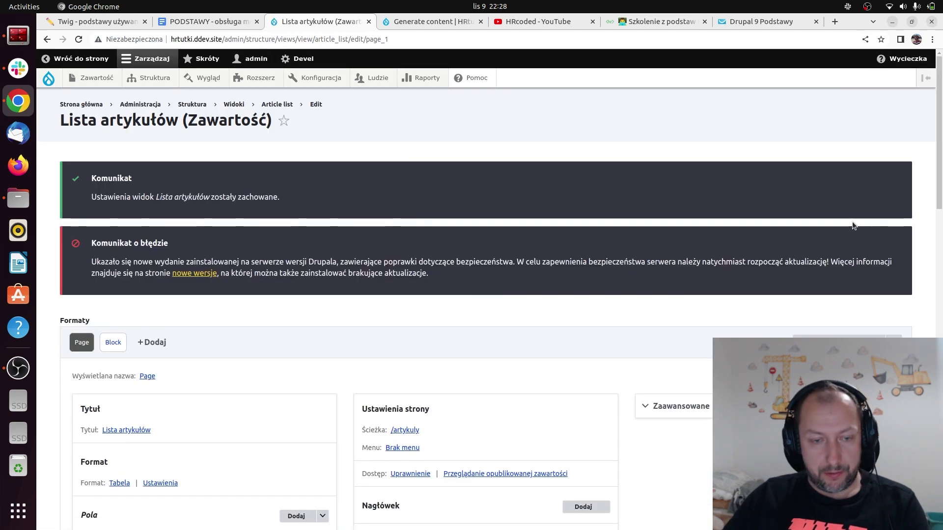
- Open the view's /artykuly page in a new browser tab and check the published article table
{"action": "scroll", "coordinate": [755, 287], "scroll_direction": "down", "scroll_amount": 2}
{"action": "scroll", "coordinate": [753, 284], "scroll_direction": "up", "scroll_amount": 2}
{"action": "scroll", "coordinate": [530, 370], "scroll_direction": "down", "scroll_amount": 6}
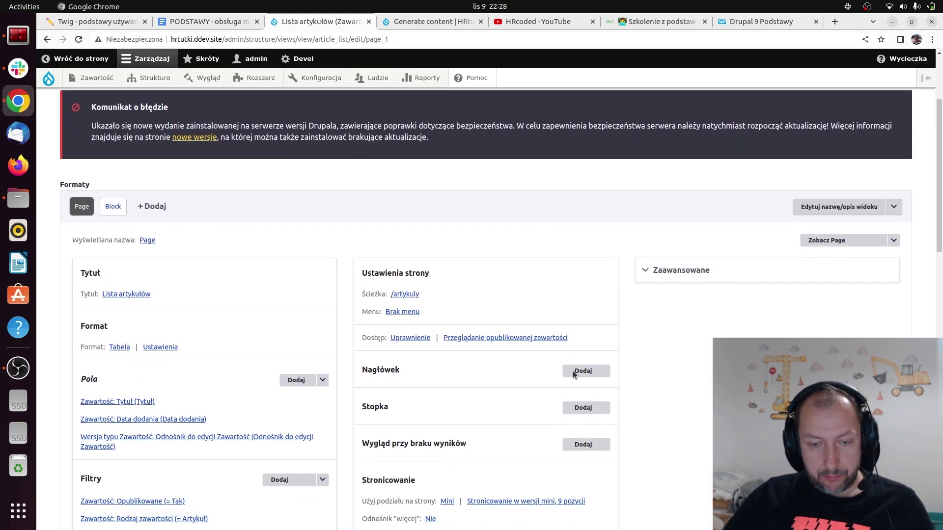
{"action": "scroll", "coordinate": [614, 417], "scroll_direction": "down", "scroll_amount": 8}
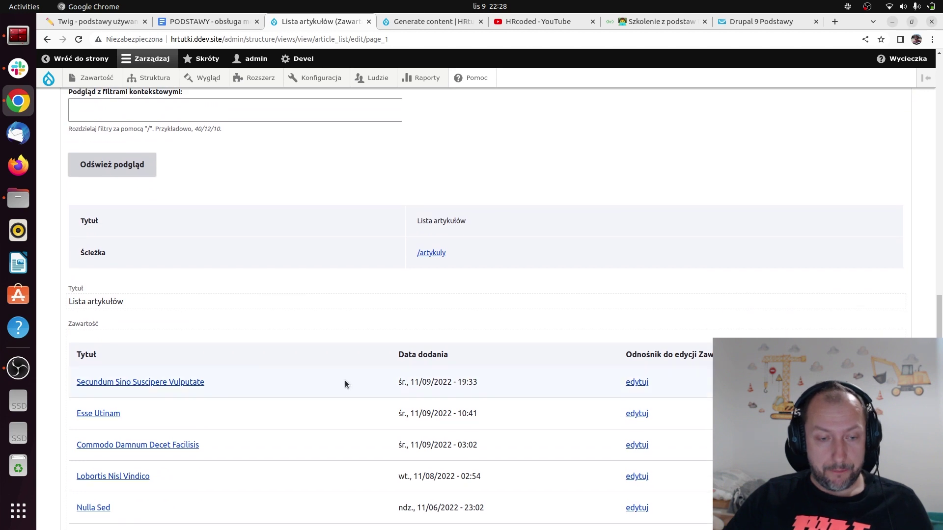
{"action": "scroll", "coordinate": [462, 295], "scroll_direction": "up", "scroll_amount": 1}
{"action": "left_click", "coordinate": [431, 279], "text": "ctrl"}
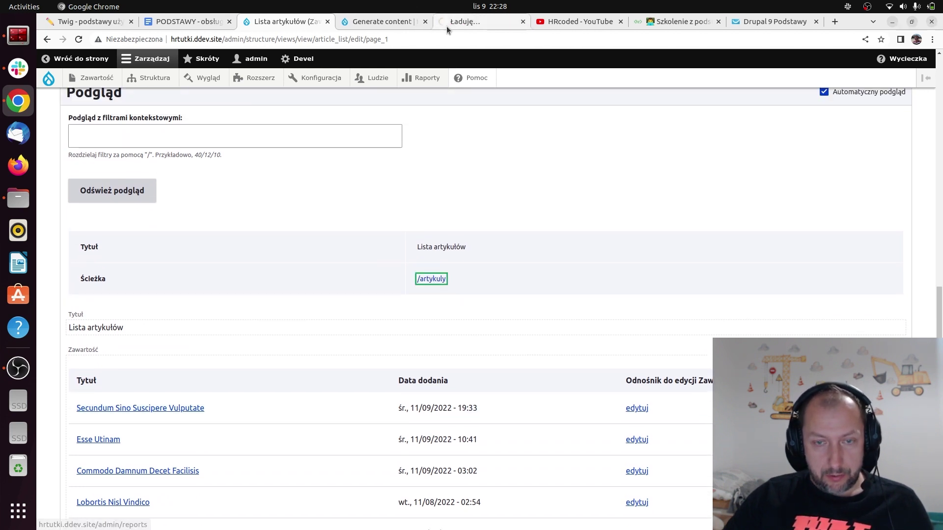
{"action": "left_click", "coordinate": [447, 22]}
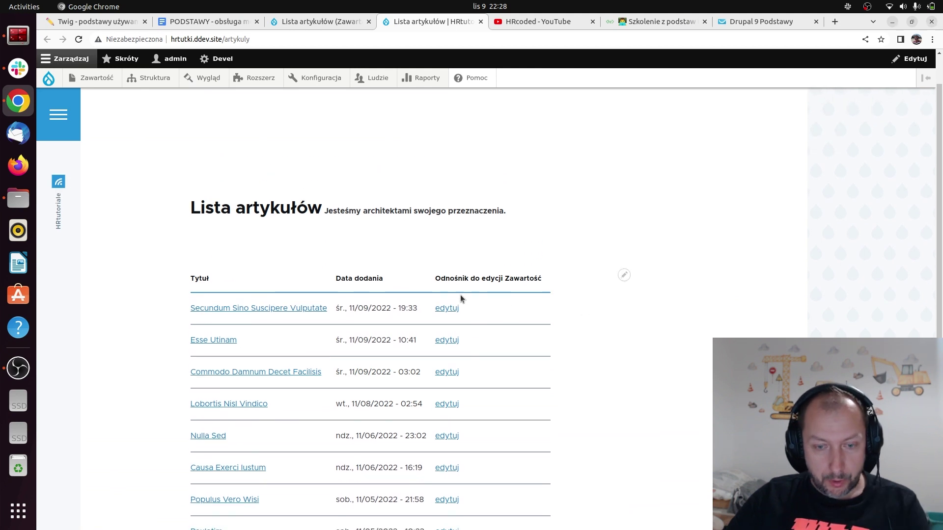
- Follow the edit link of the first article to inspect its edit form, and return to the article list
{"action": "left_click", "coordinate": [446, 309]}
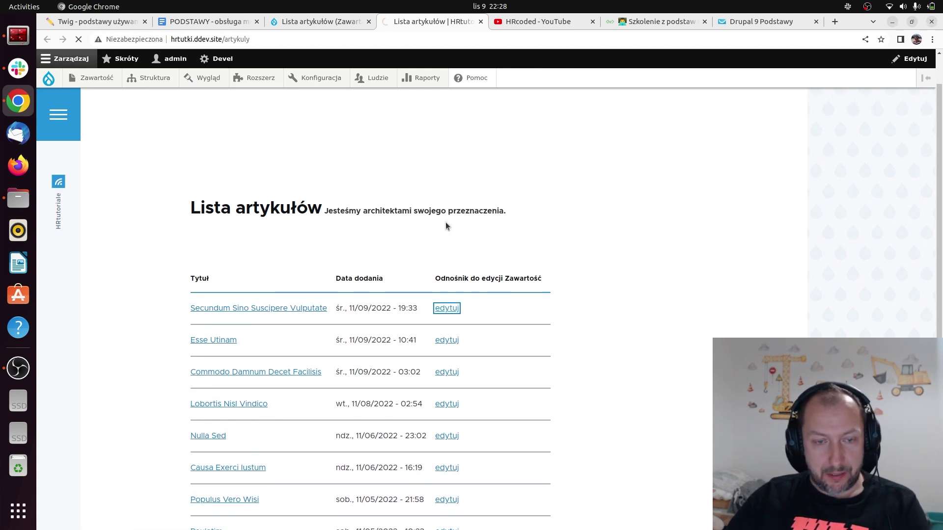
{"action": "scroll", "coordinate": [927, 224], "scroll_direction": "down", "scroll_amount": 4}
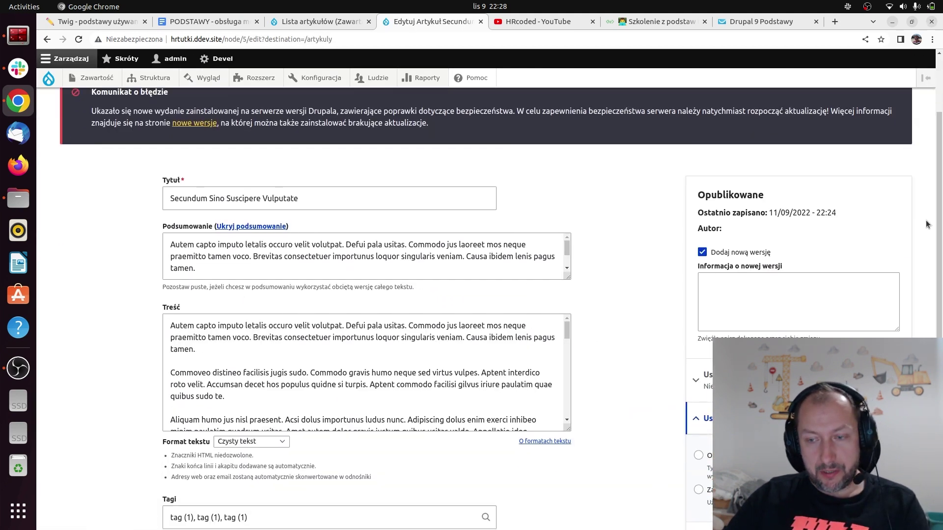
{"action": "left_click", "coordinate": [48, 39]}
- Copy the article list's address and open it in an incognito window to check the edit links as an anonymous visitor
{"action": "left_click", "coordinate": [296, 41]}
{"action": "key", "text": "ctrl+c"}
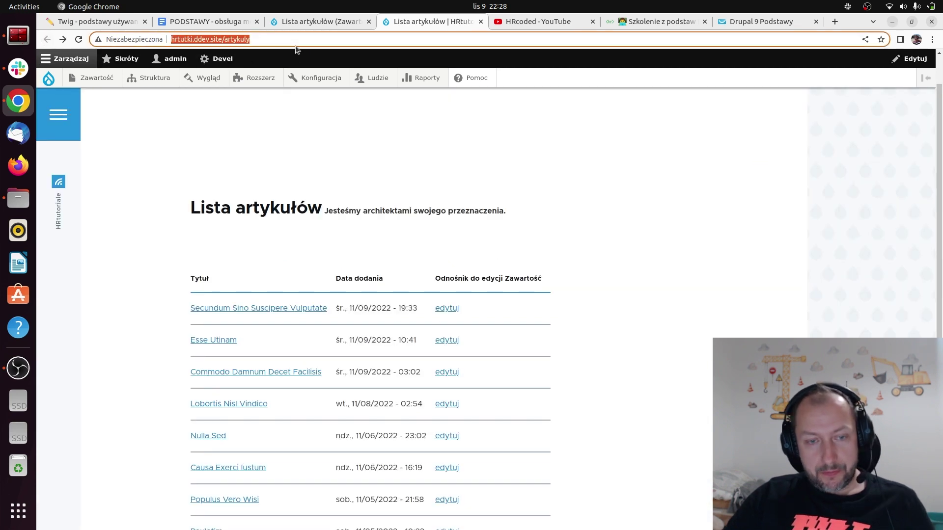
{"action": "left_click", "coordinate": [932, 39]}
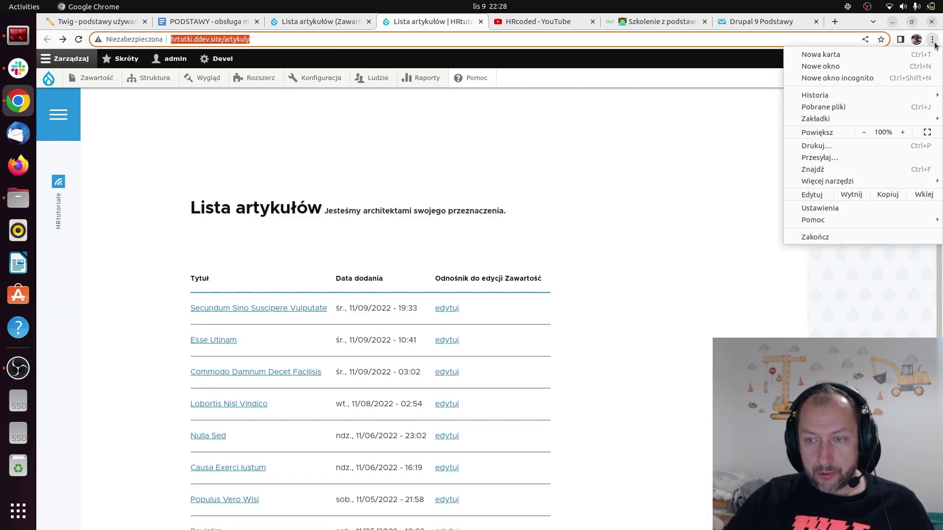
{"action": "left_click", "coordinate": [895, 80]}
{"action": "key", "text": "ctrl+v"}
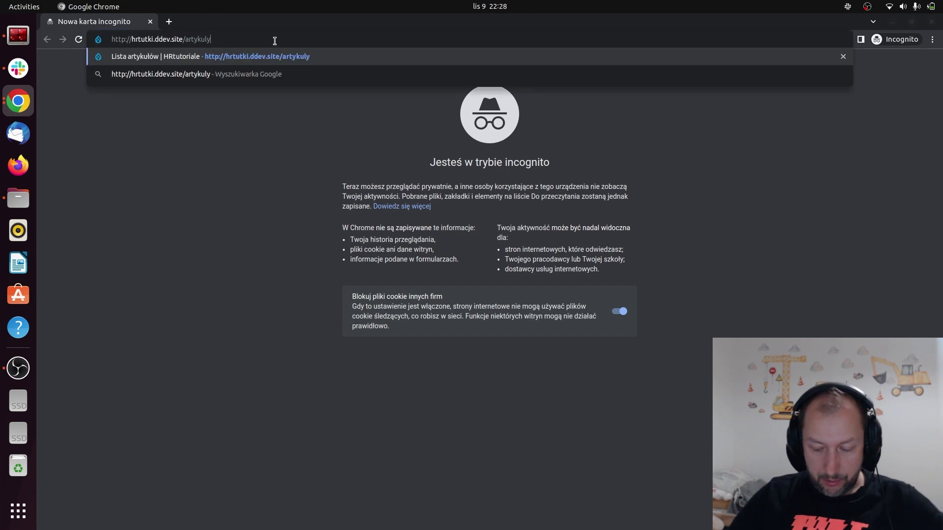
{"action": "key", "text": "Return"}
{"action": "scroll", "coordinate": [469, 330], "scroll_direction": "down", "scroll_amount": 2}
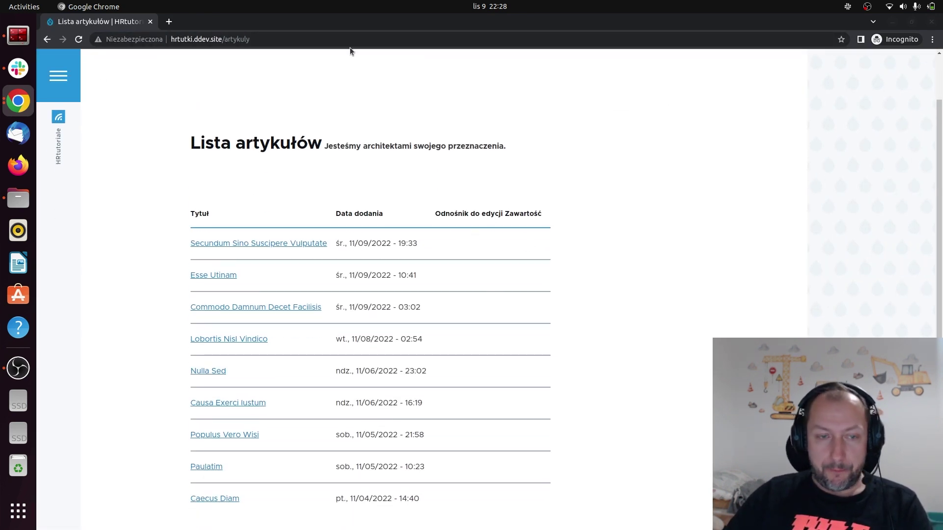
- Return to the logged-in browser window, open the article list's view for editing, and check the Page display's preview
{"action": "left_click", "coordinate": [18, 101]}
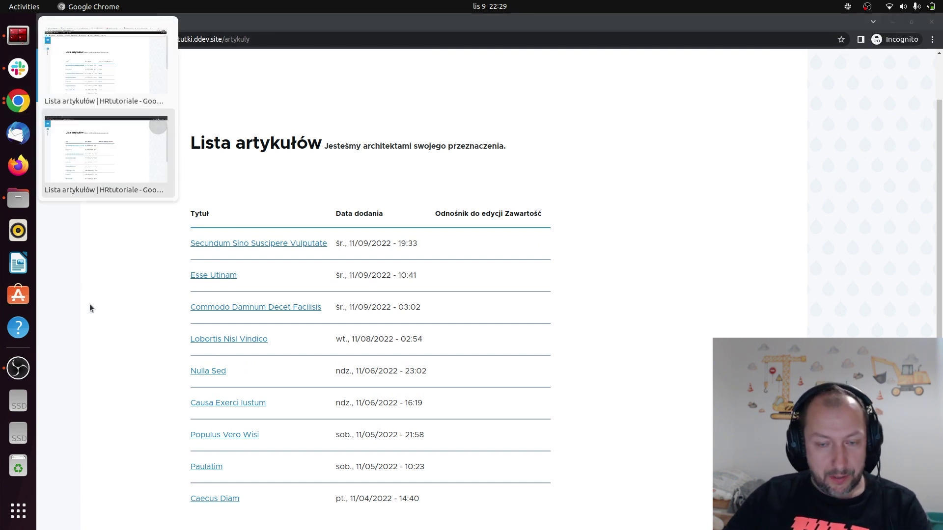
{"action": "left_click", "coordinate": [95, 79]}
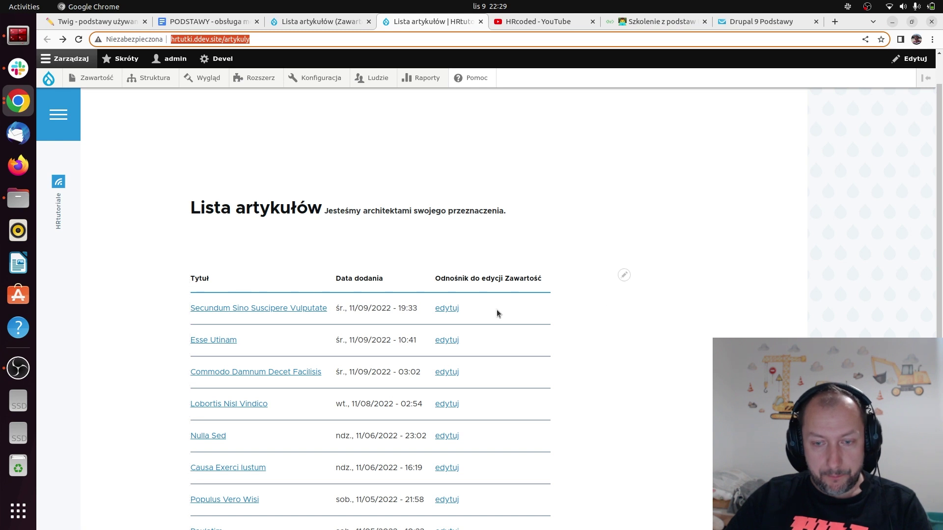
{"action": "left_click", "coordinate": [624, 276]}
{"action": "left_click", "coordinate": [623, 277]}
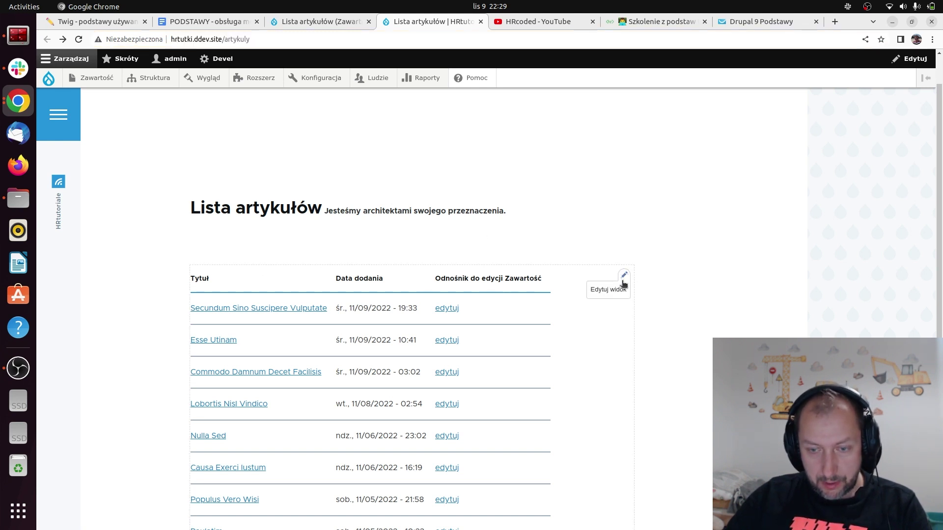
{"action": "left_click", "coordinate": [610, 289]}
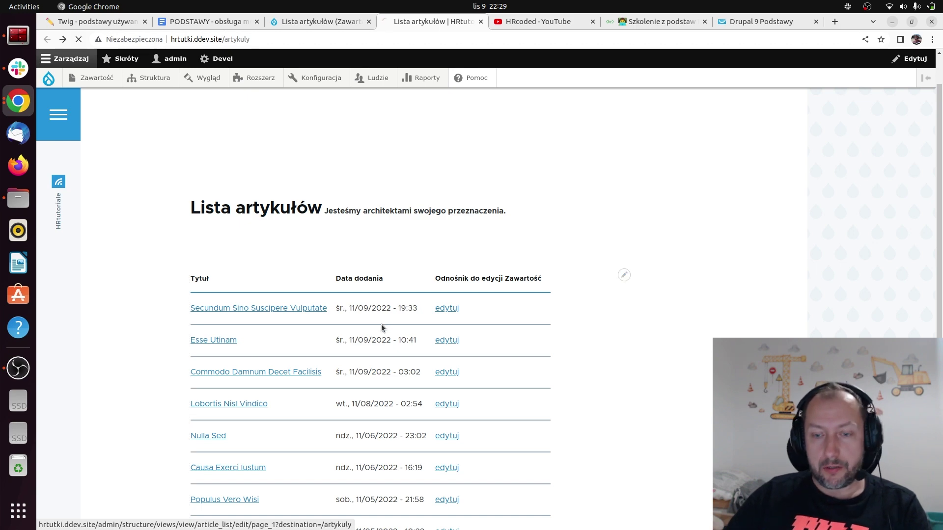
{"action": "scroll", "coordinate": [561, 339], "scroll_direction": "down", "scroll_amount": 3}
{"action": "scroll", "coordinate": [578, 397], "scroll_direction": "down", "scroll_amount": 7}
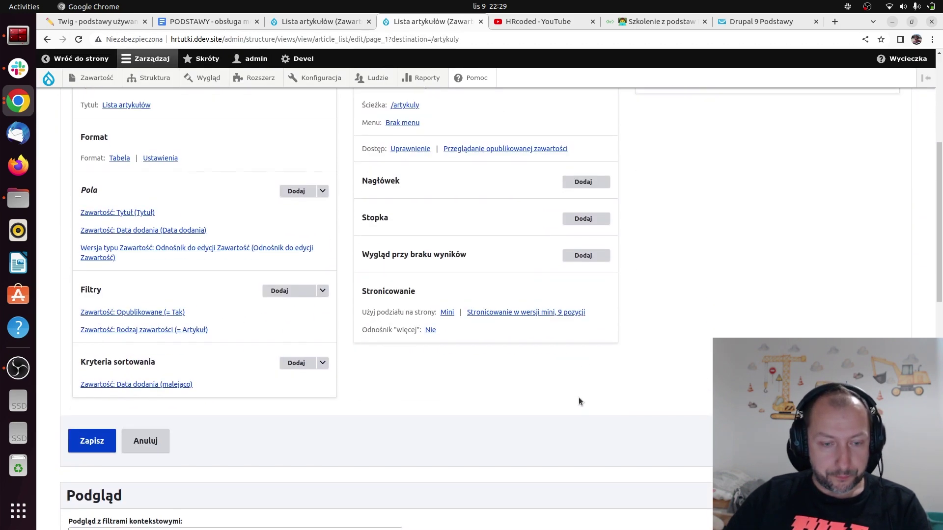
{"action": "scroll", "coordinate": [615, 449], "scroll_direction": "down", "scroll_amount": 4}
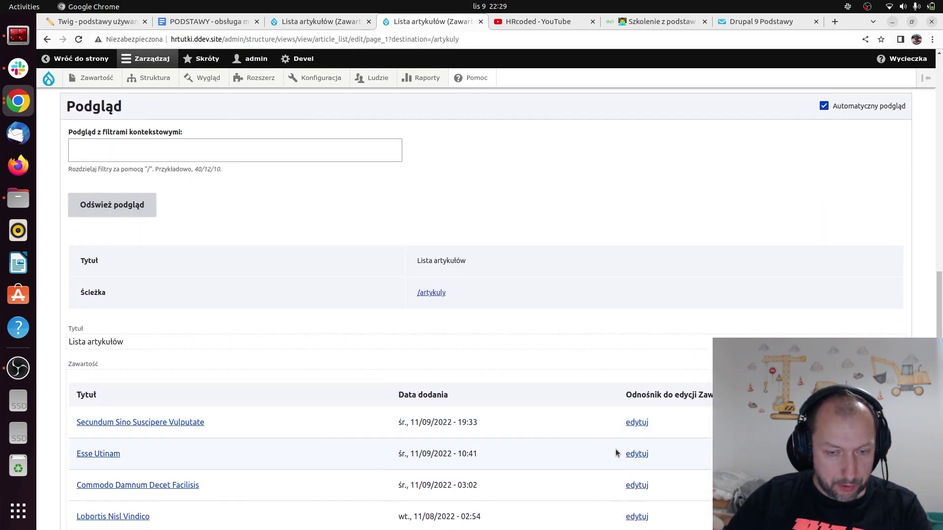
{"action": "scroll", "coordinate": [621, 444], "scroll_direction": "up", "scroll_amount": 2}
{"action": "scroll", "coordinate": [621, 444], "scroll_direction": "down", "scroll_amount": 4}
- Switch to the Block display and review its fields, pager settings and preview
{"action": "scroll", "coordinate": [620, 431], "scroll_direction": "up", "scroll_amount": 4}
{"action": "scroll", "coordinate": [148, 206], "scroll_direction": "up", "scroll_amount": 10}
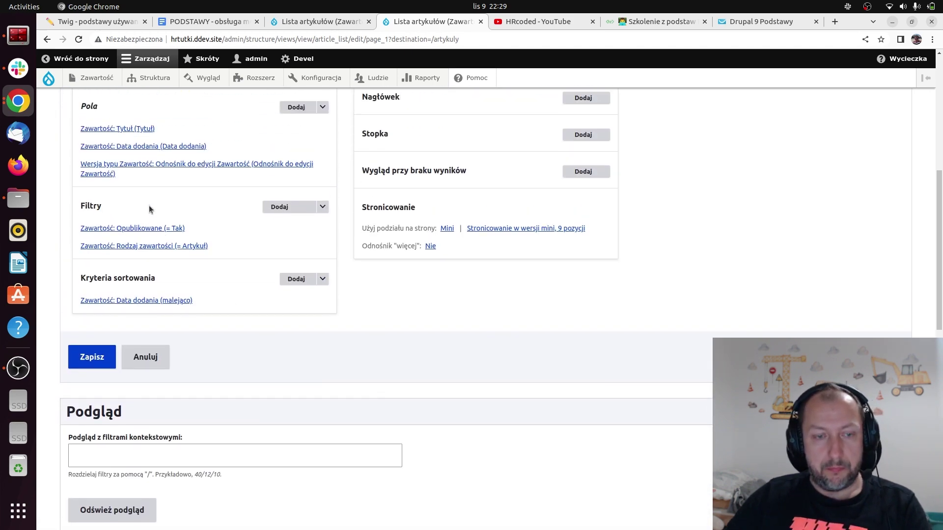
{"action": "left_click", "coordinate": [113, 147]}
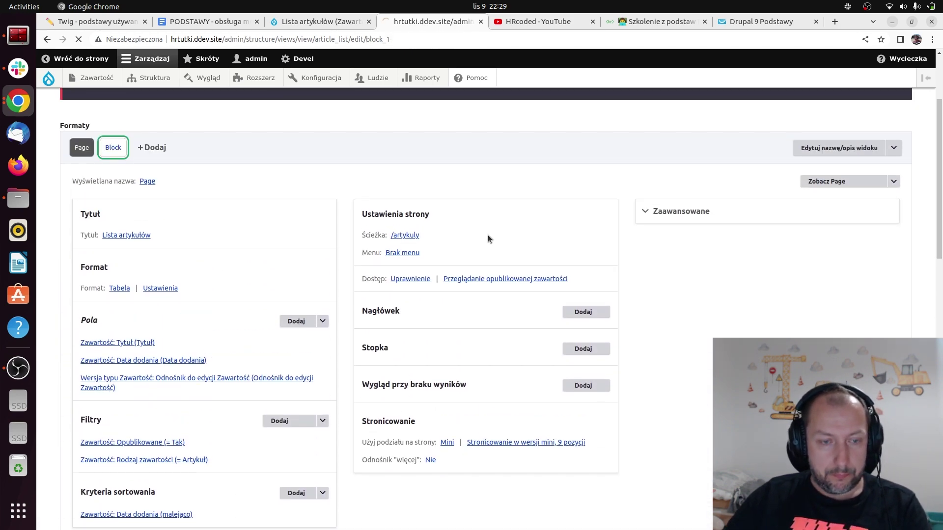
{"action": "scroll", "coordinate": [457, 311], "scroll_direction": "down", "scroll_amount": 5}
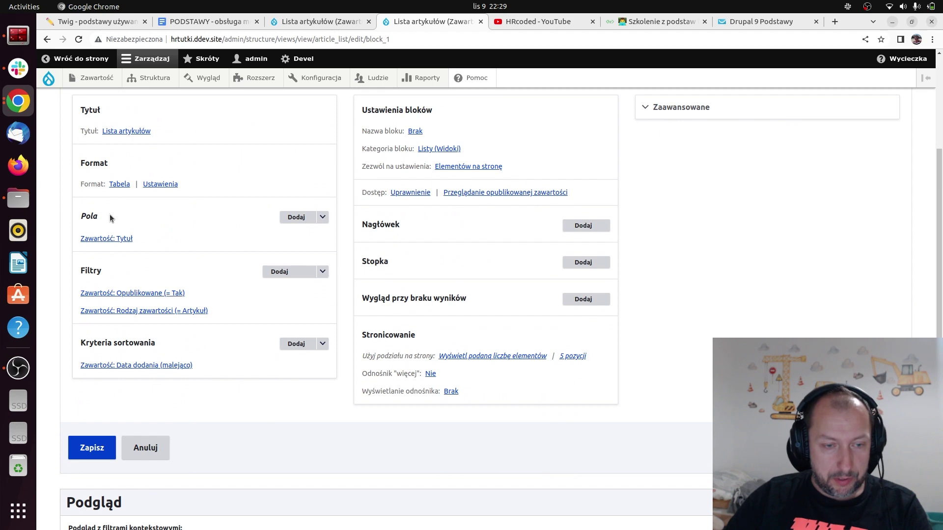
{"action": "scroll", "coordinate": [337, 346], "scroll_direction": "up", "scroll_amount": 2}
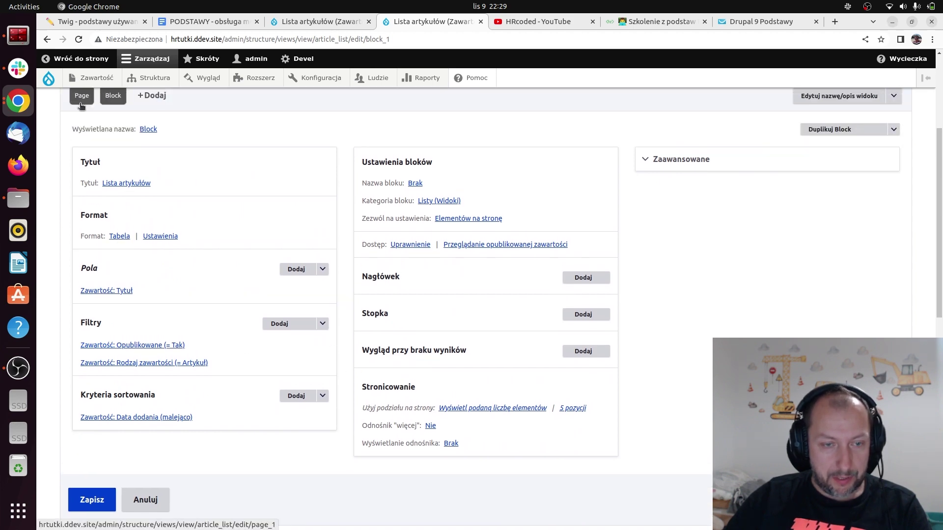
{"action": "scroll", "coordinate": [341, 310], "scroll_direction": "down", "scroll_amount": 9}
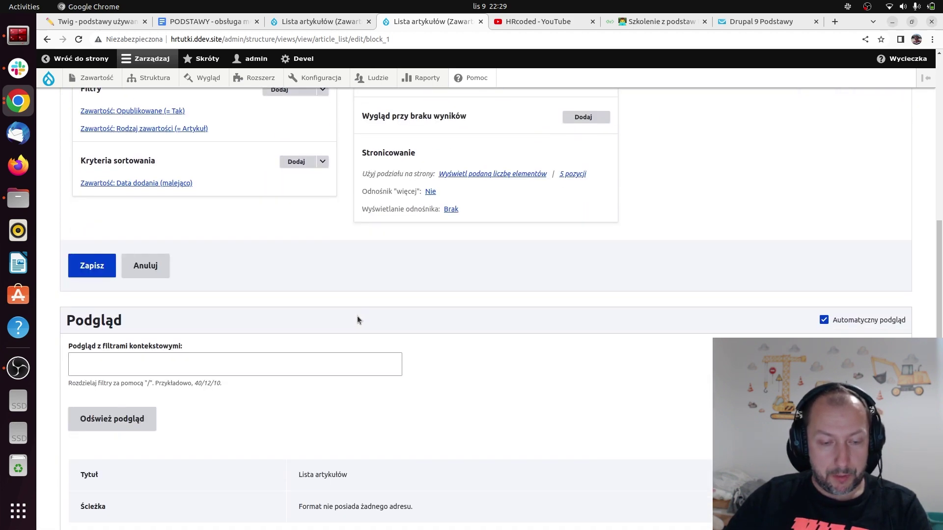
{"action": "scroll", "coordinate": [358, 320], "scroll_direction": "down", "scroll_amount": 10}
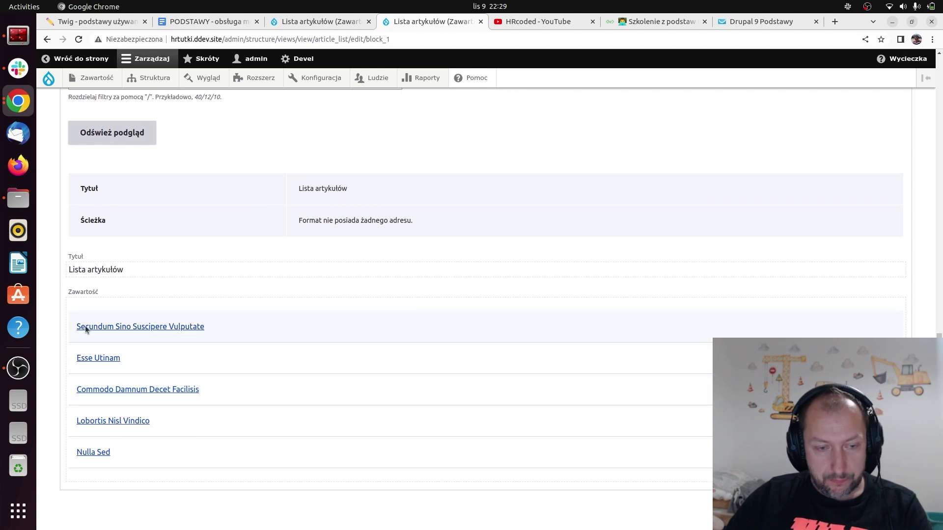
{"action": "scroll", "coordinate": [450, 418], "scroll_direction": "up", "scroll_amount": 18}
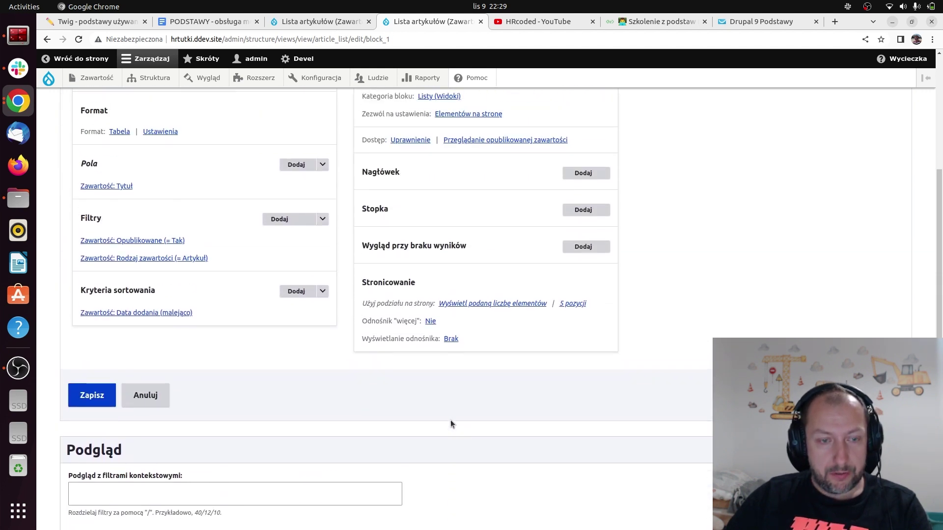
- Give the Block display's Tytuł field the label "Tytuł" for this block only, and check the preview
{"action": "left_click", "coordinate": [109, 268]}
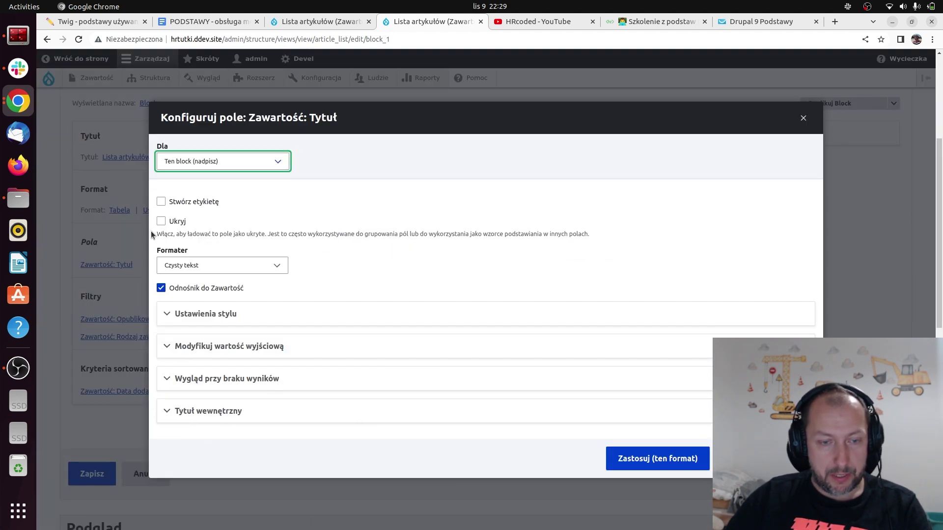
{"action": "left_click", "coordinate": [195, 204]}
{"action": "left_click", "coordinate": [204, 231]}
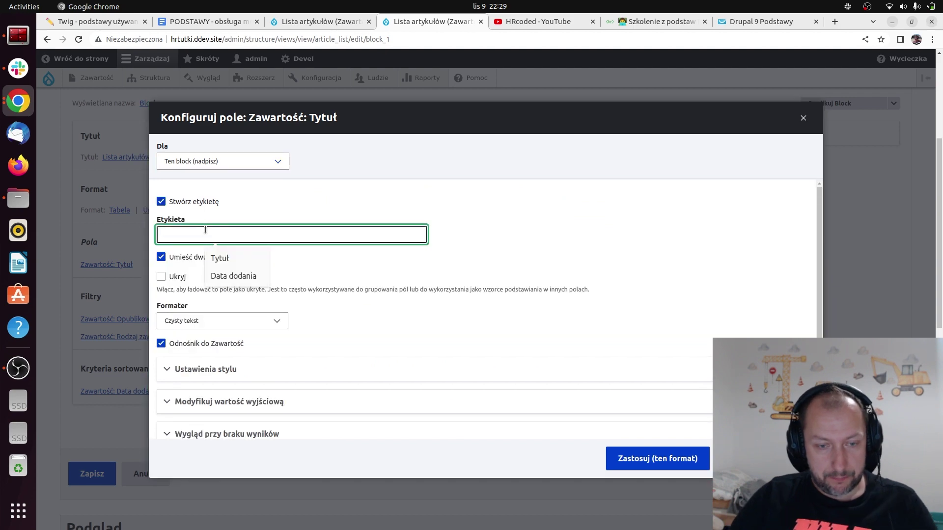
{"action": "left_click", "coordinate": [237, 258]}
{"action": "left_click", "coordinate": [658, 458]}
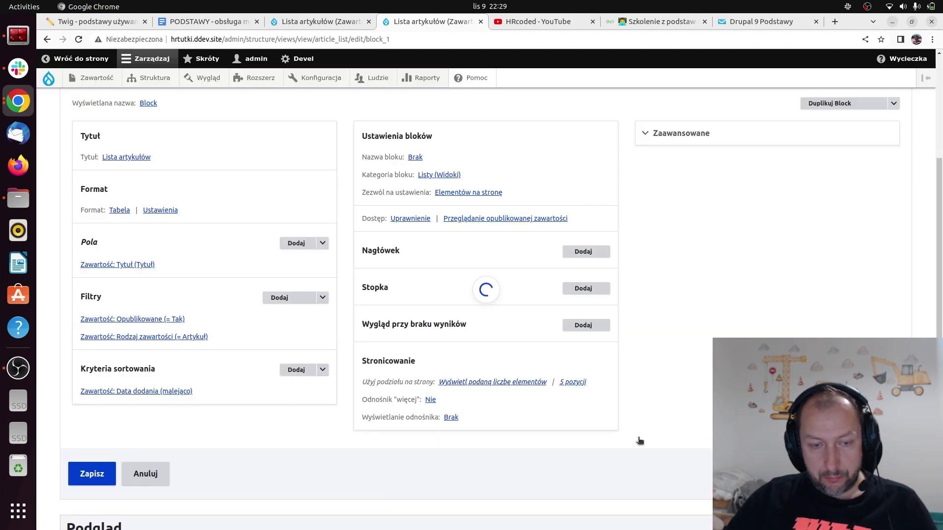
{"action": "scroll", "coordinate": [455, 485], "scroll_direction": "down", "scroll_amount": 4}
{"action": "scroll", "coordinate": [455, 485], "scroll_direction": "down", "scroll_amount": 7}
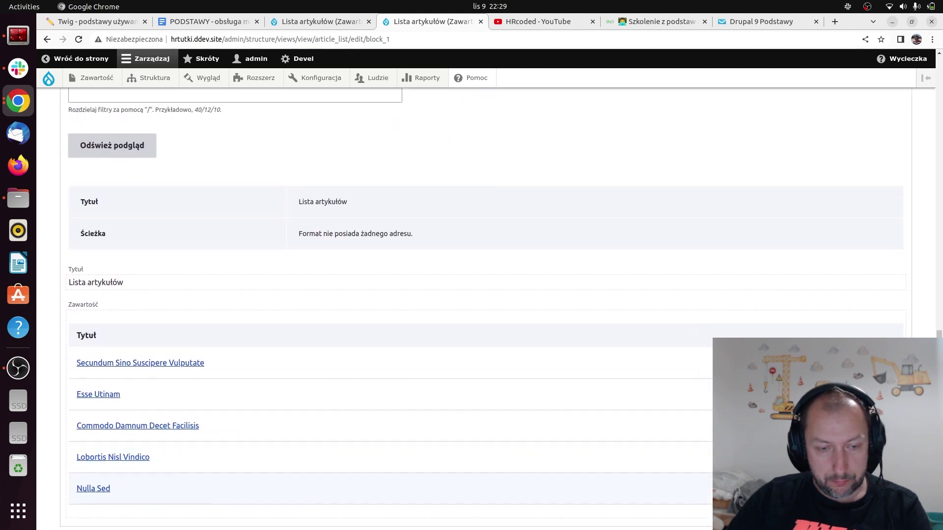
{"action": "scroll", "coordinate": [426, 403], "scroll_direction": "up", "scroll_amount": 3}
{"action": "scroll", "coordinate": [406, 294], "scroll_direction": "up", "scroll_amount": 8}
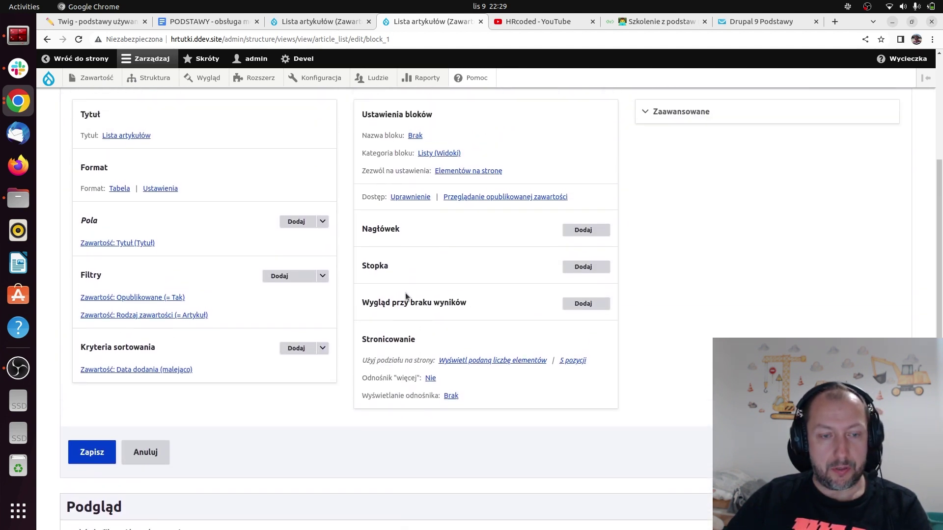
- Set the Block display's format to Lista HTML-owa for this block only, keep the default unordered list settings, and check the preview
{"action": "left_click", "coordinate": [119, 265]}
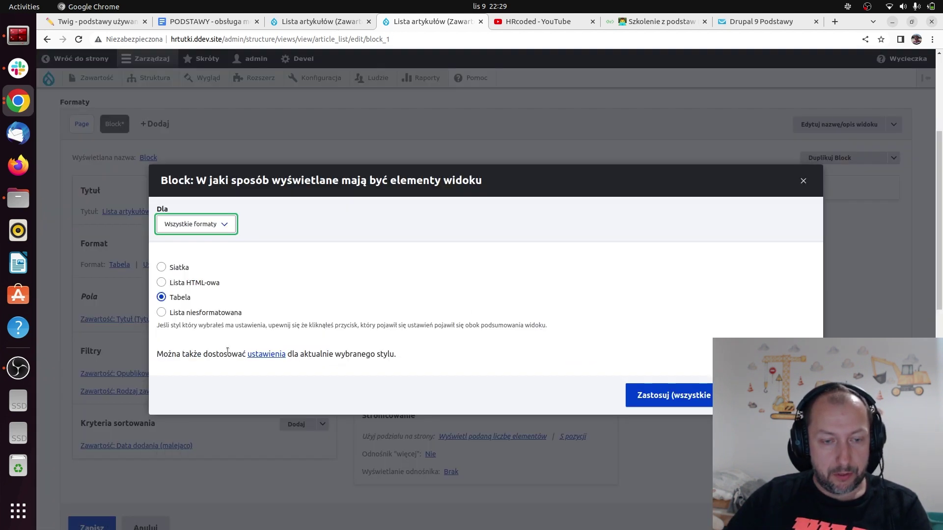
{"action": "left_click", "coordinate": [195, 283]}
{"action": "left_click", "coordinate": [211, 225]}
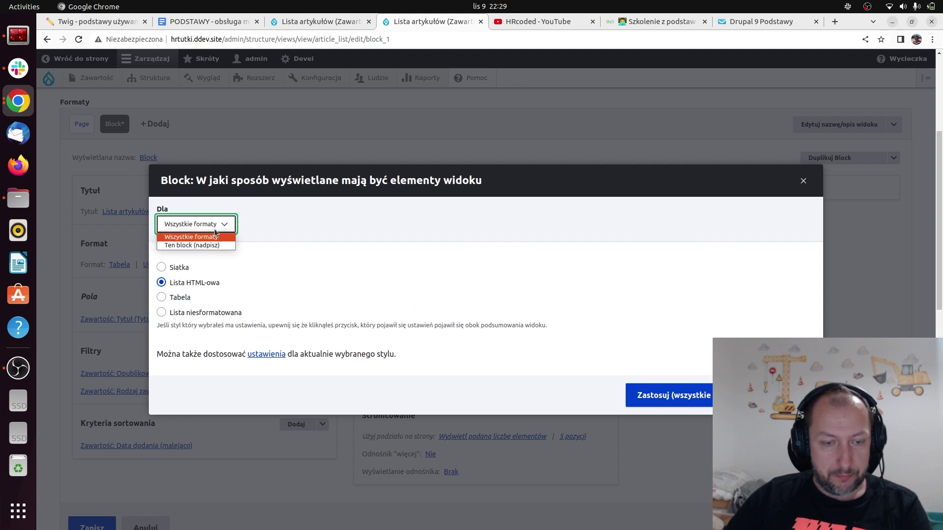
{"action": "left_click", "coordinate": [207, 246]}
{"action": "left_click", "coordinate": [667, 396]}
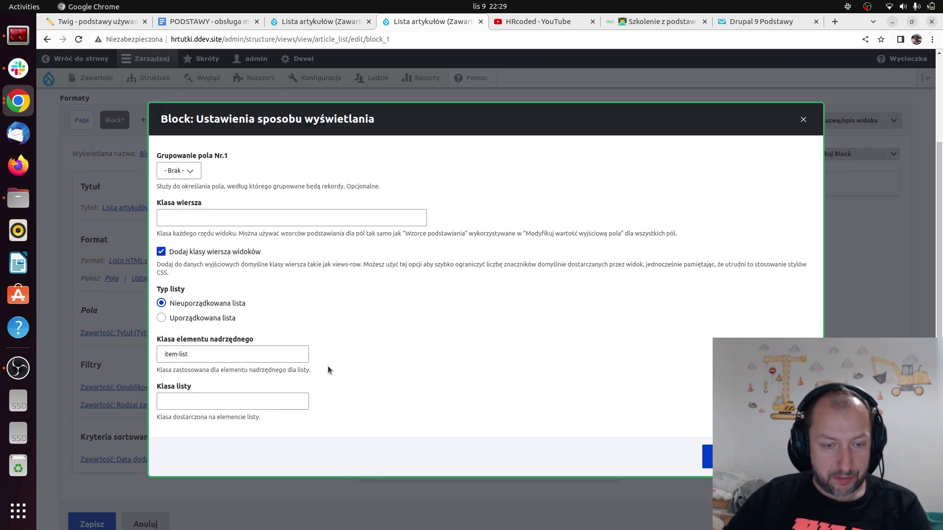
{"action": "scroll", "coordinate": [314, 359], "scroll_direction": "down", "scroll_amount": 1}
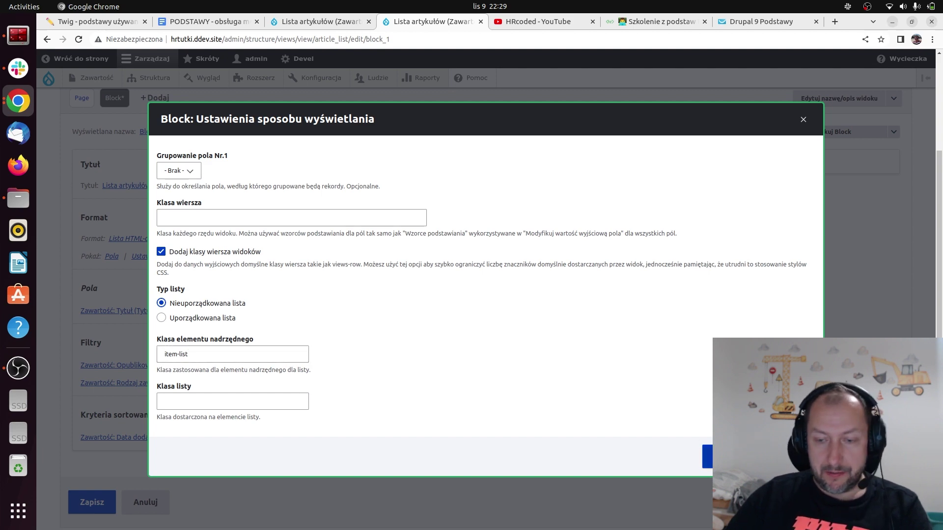
{"action": "left_click", "coordinate": [722, 457]}
{"action": "scroll", "coordinate": [514, 361], "scroll_direction": "down", "scroll_amount": 15}
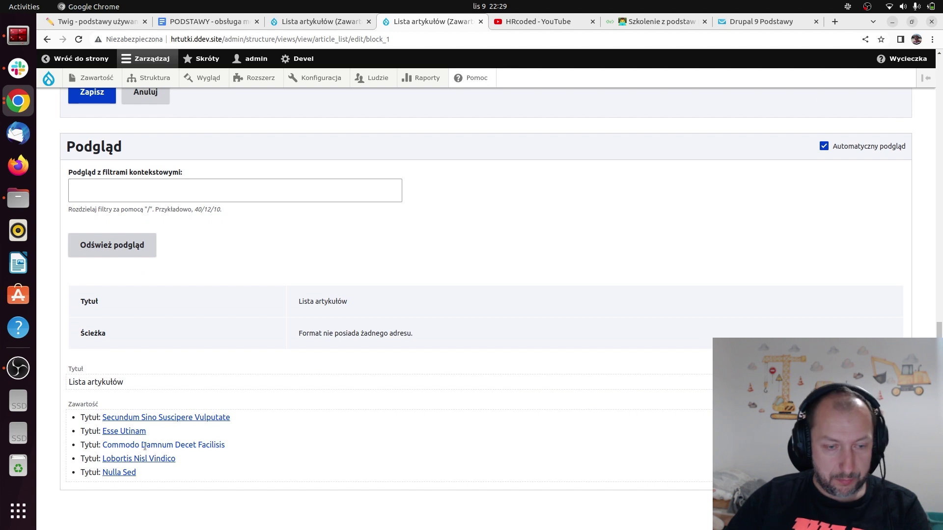
- Turn off the label of the Block display's Tytuł field for this block only, and check the preview
{"action": "scroll", "coordinate": [100, 440], "scroll_direction": "up", "scroll_amount": 12}
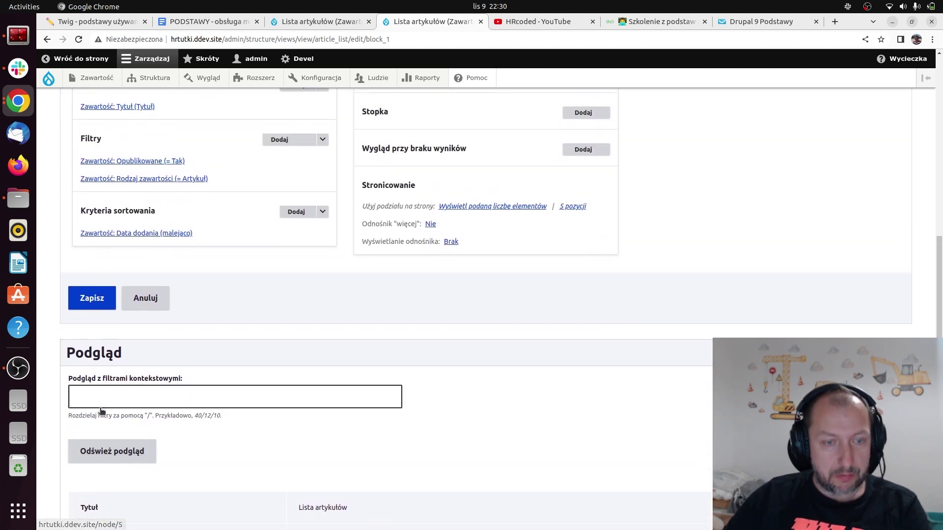
{"action": "left_click", "coordinate": [142, 215]}
{"action": "left_click", "coordinate": [201, 211]}
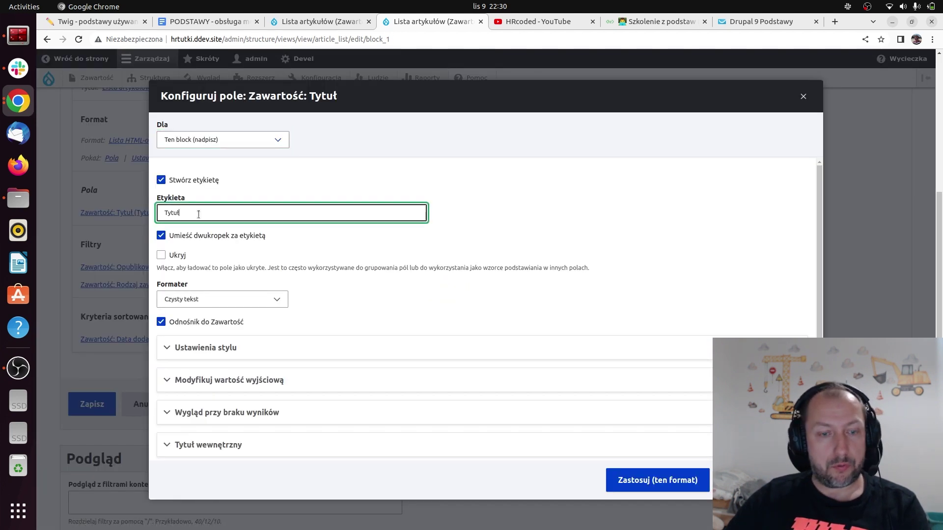
{"action": "left_click", "coordinate": [194, 181]}
{"action": "left_click", "coordinate": [669, 481]}
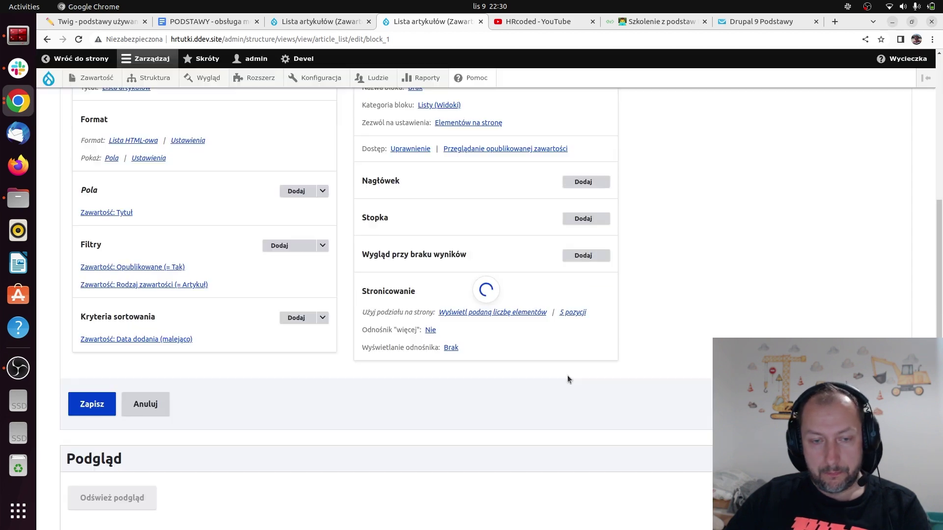
{"action": "scroll", "coordinate": [258, 405], "scroll_direction": "down", "scroll_amount": 12}
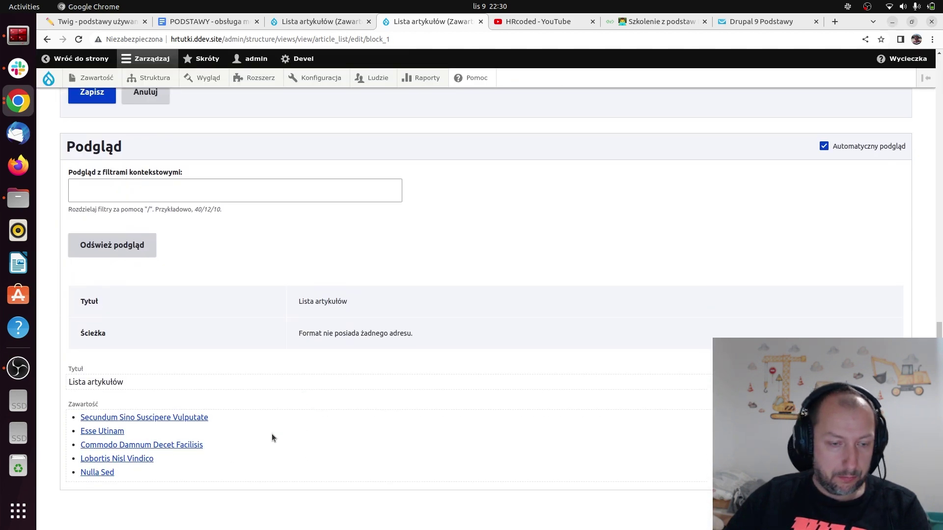
- Save the article list view and review the Block display's preview
{"action": "scroll", "coordinate": [583, 442], "scroll_direction": "up", "scroll_amount": 5}
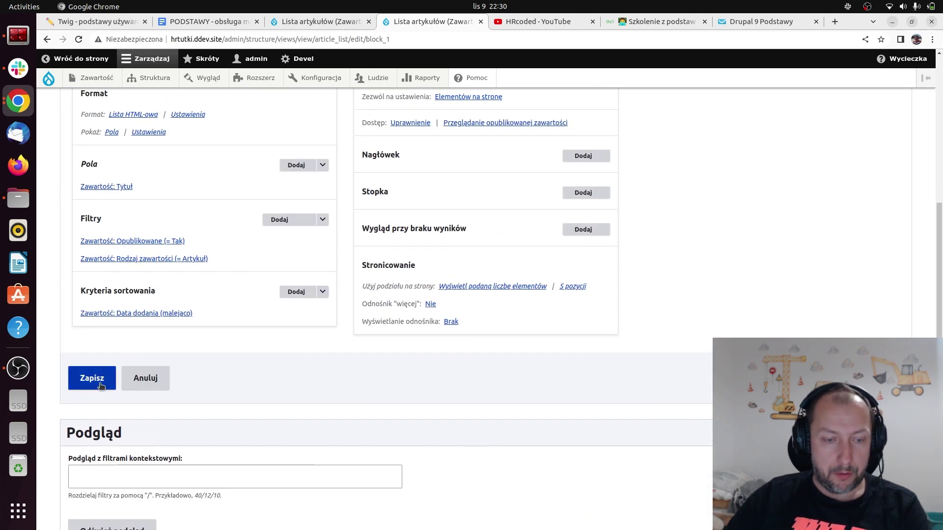
{"action": "left_click", "coordinate": [94, 379]}
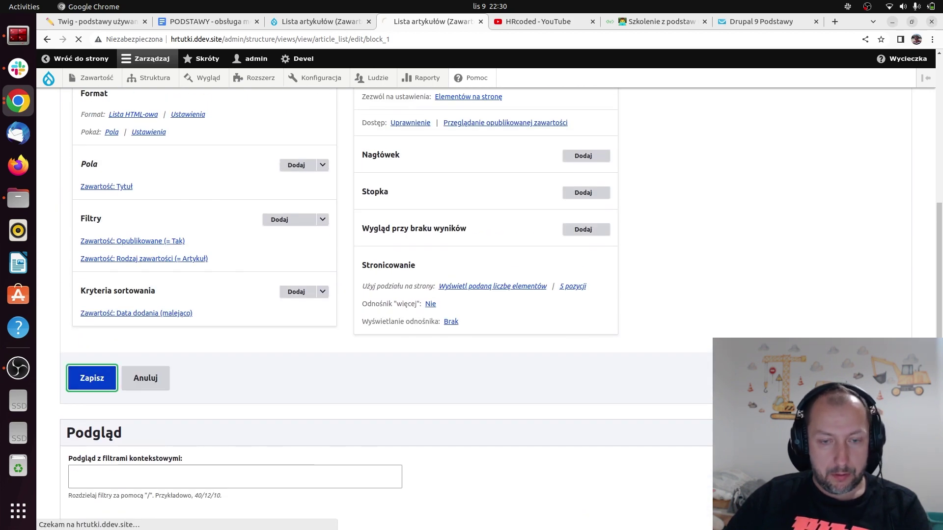
{"action": "scroll", "coordinate": [574, 333], "scroll_direction": "down", "scroll_amount": 5}
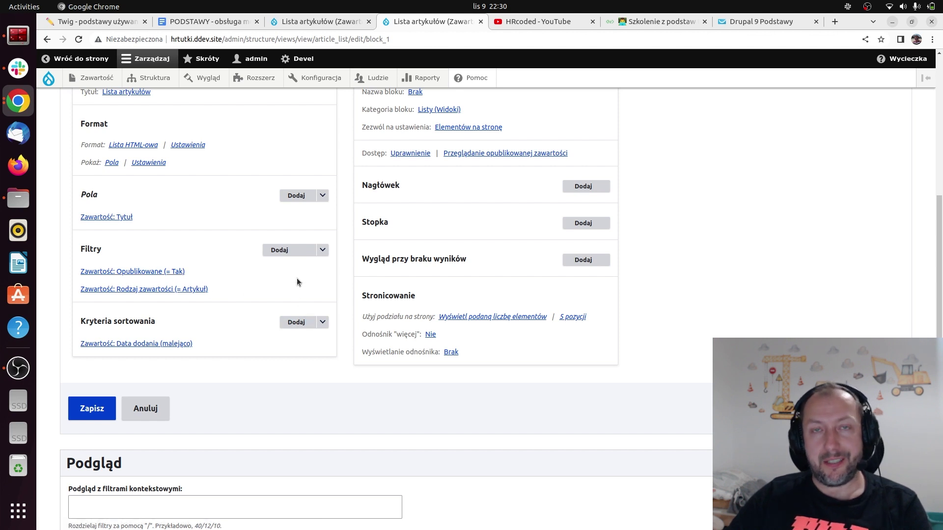
{"action": "scroll", "coordinate": [229, 289], "scroll_direction": "down", "scroll_amount": 6}
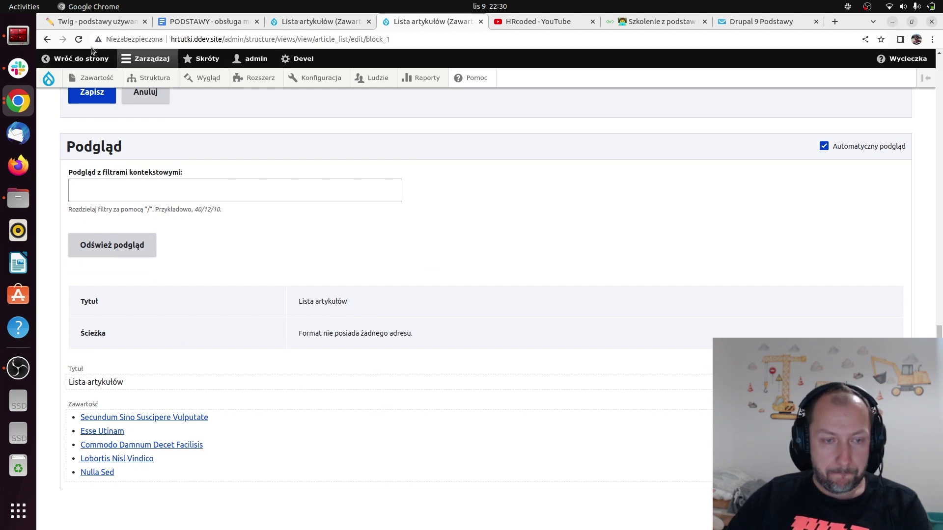
{"action": "left_click", "coordinate": [77, 39]}
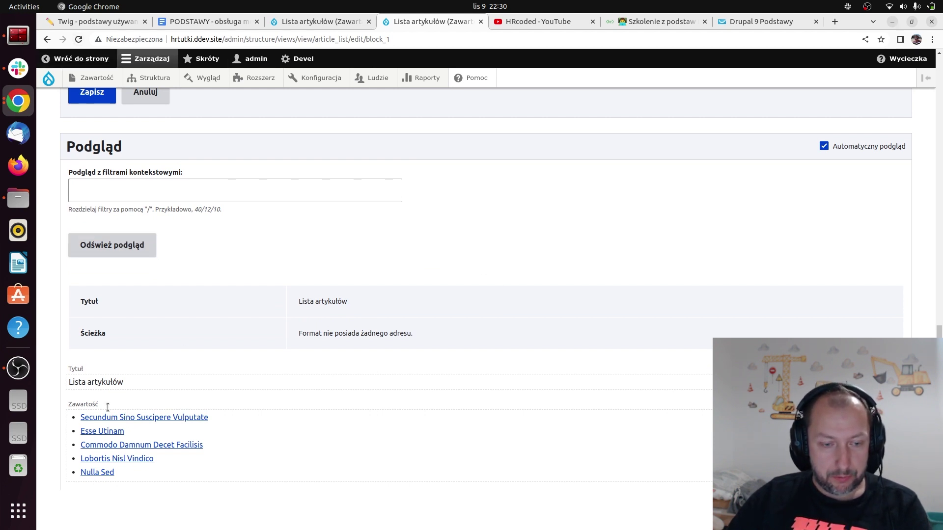
- Open the article "Secundum Sino Suscipere Vulputate" from the preview in a separate tab, unpublish it and save it
{"action": "middle_click", "coordinate": [133, 421]}
{"action": "left_click", "coordinate": [461, 21]}
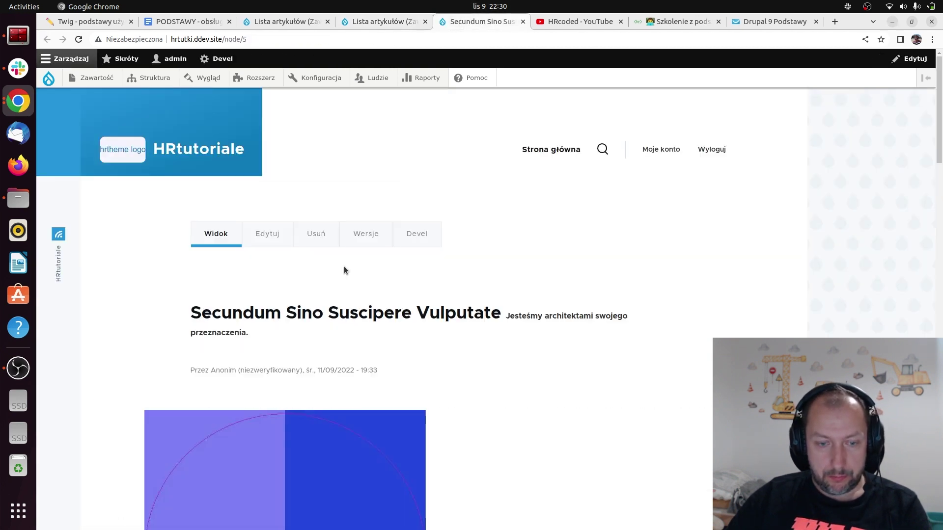
{"action": "left_click", "coordinate": [266, 237]}
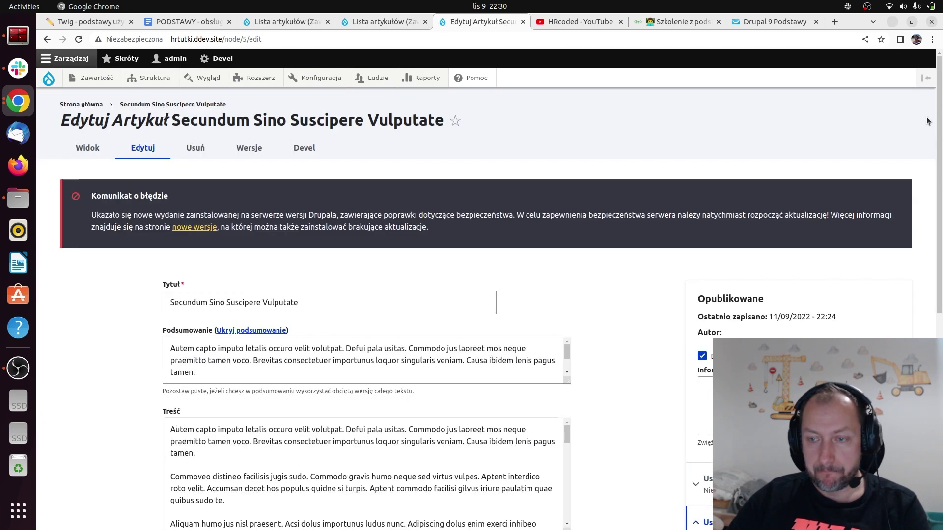
{"action": "scroll", "coordinate": [639, 355], "scroll_direction": "down", "scroll_amount": 8}
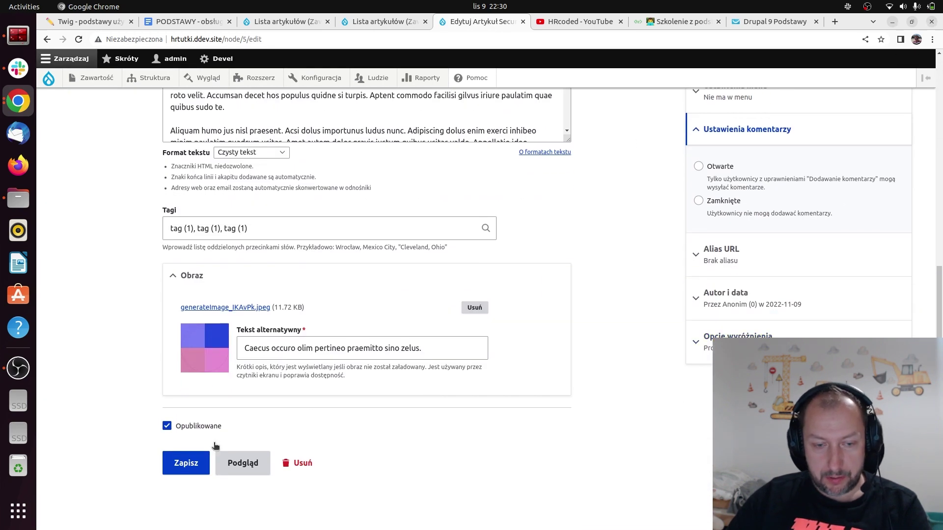
{"action": "left_click", "coordinate": [211, 425]}
{"action": "left_click", "coordinate": [185, 463]}
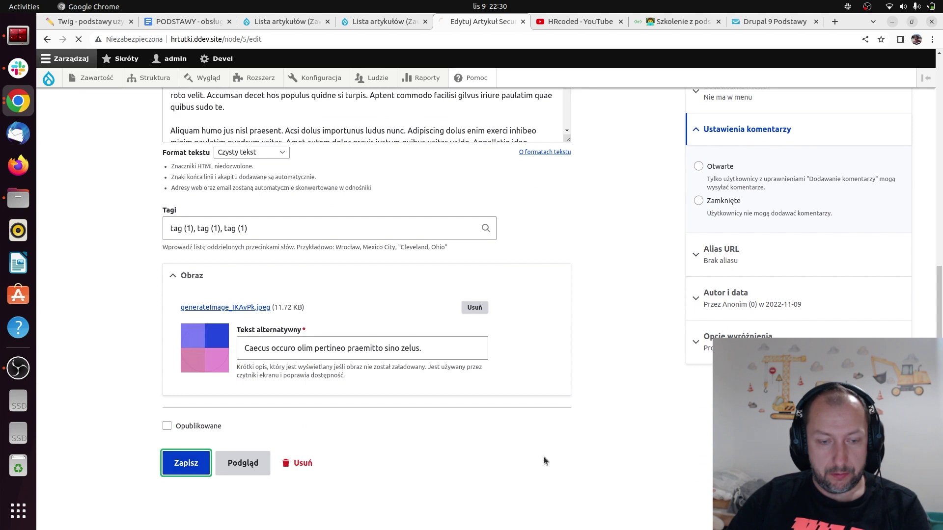
- Return to the view's editing page, refresh the Block preview, and review the filters and pager settings
{"action": "left_click", "coordinate": [396, 23]}
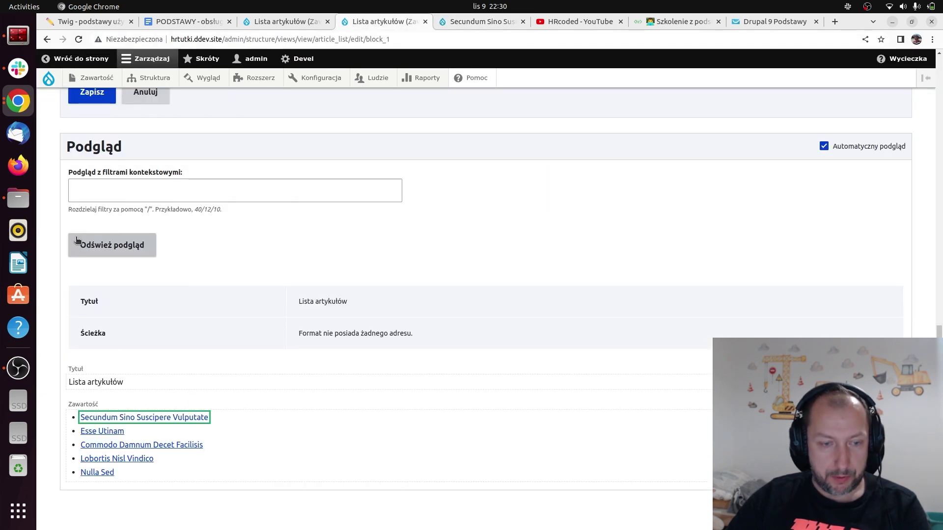
{"action": "left_click", "coordinate": [95, 248]}
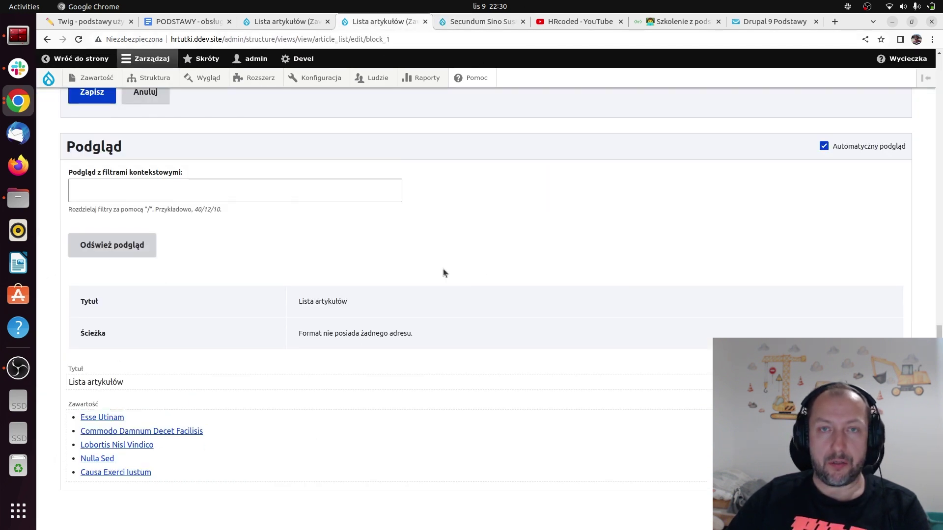
{"action": "scroll", "coordinate": [486, 409], "scroll_direction": "up", "scroll_amount": 4}
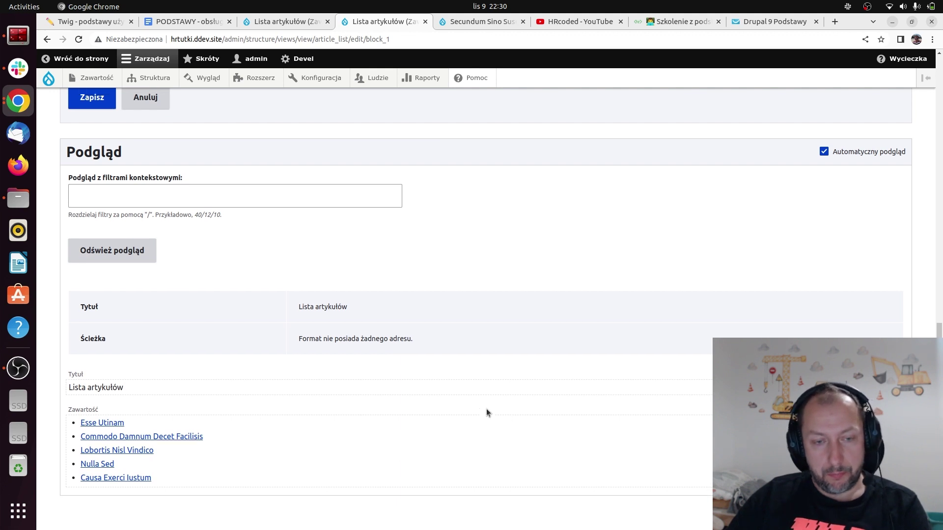
{"action": "scroll", "coordinate": [243, 349], "scroll_direction": "up", "scroll_amount": 5}
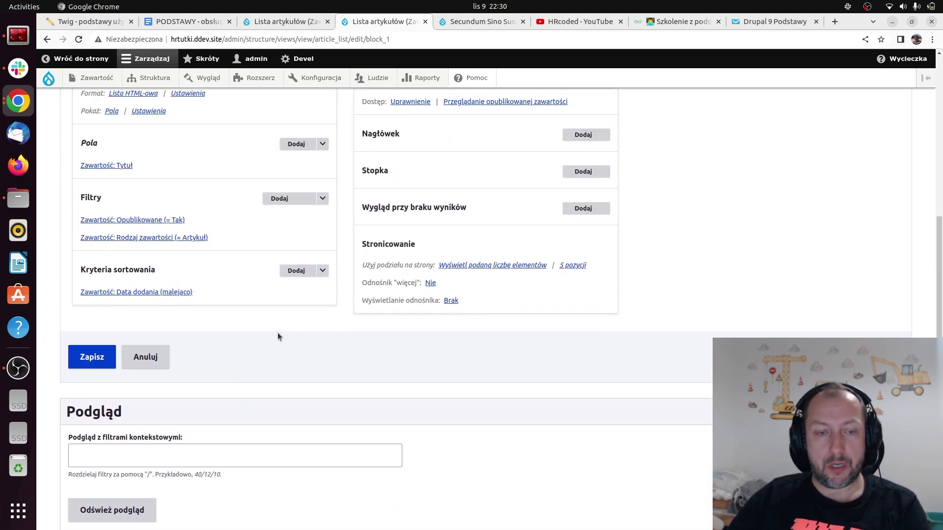
{"action": "scroll", "coordinate": [298, 334], "scroll_direction": "down", "scroll_amount": 6}
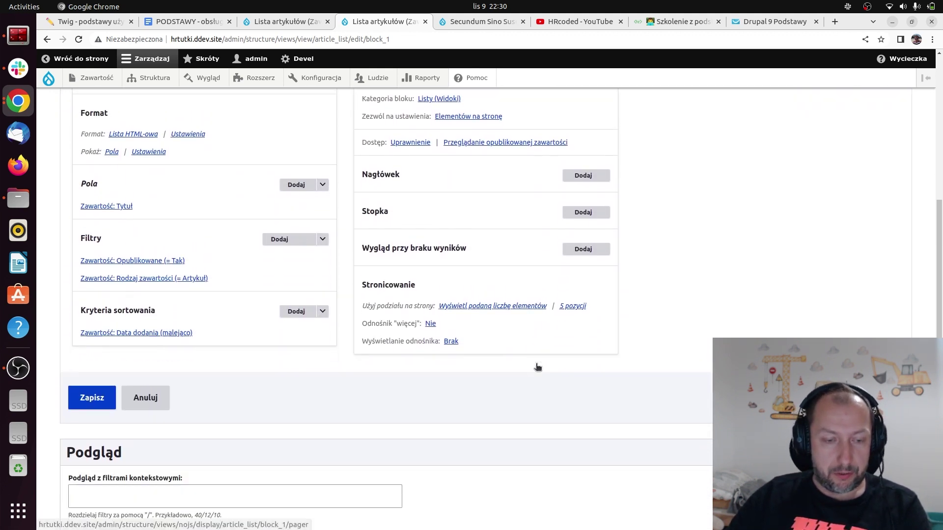
{"action": "scroll", "coordinate": [566, 358], "scroll_direction": "up", "scroll_amount": 2}
{"action": "scroll", "coordinate": [359, 288], "scroll_direction": "up", "scroll_amount": 2}
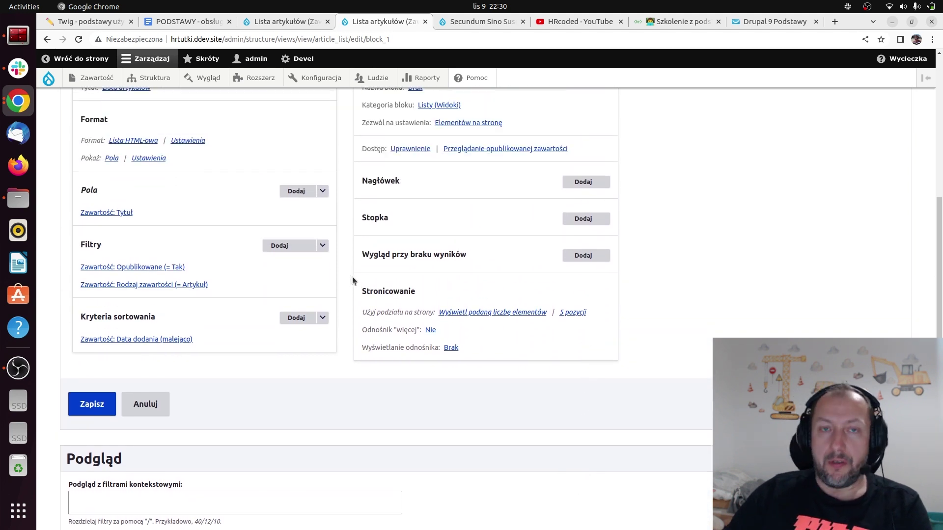
- Search the filter criteria for "data" and add the Data dodania filter from the Zawartość category for all displays
{"action": "left_click", "coordinate": [291, 246]}
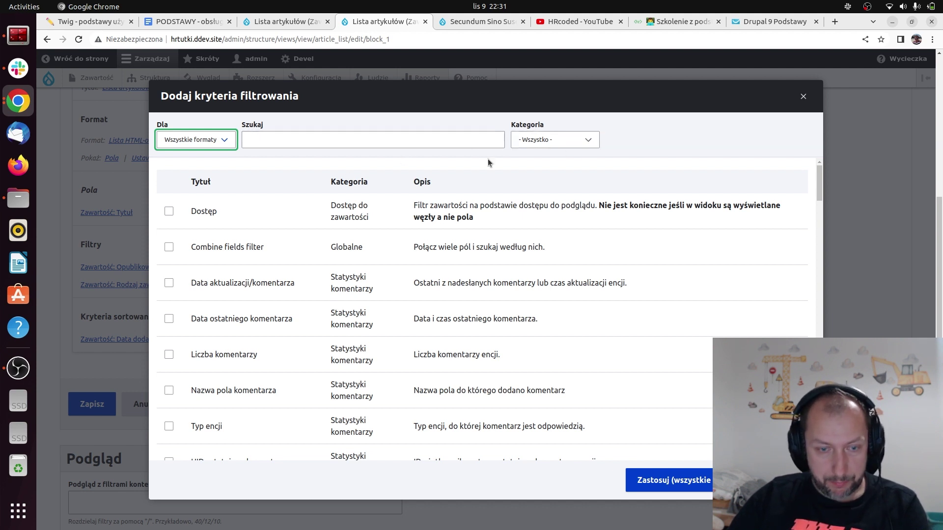
{"action": "left_click", "coordinate": [368, 136]}
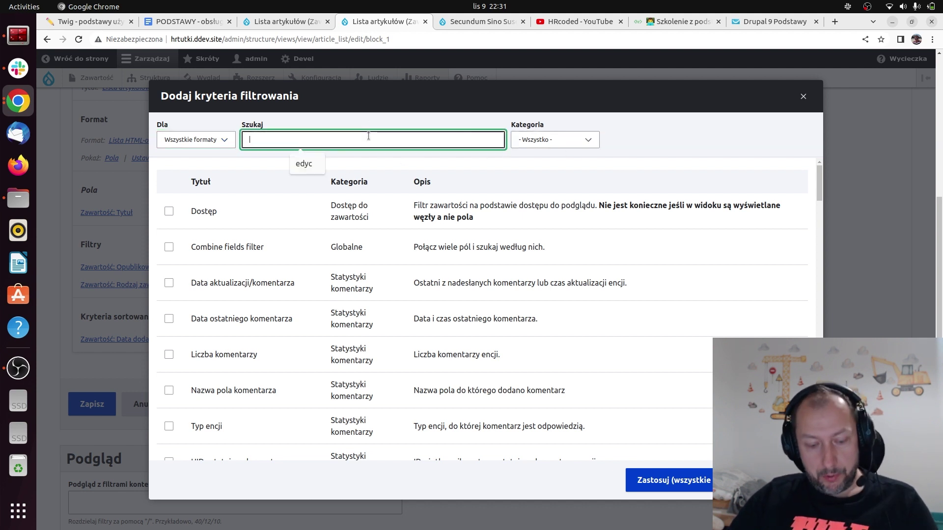
{"action": "type", "text": "data"}
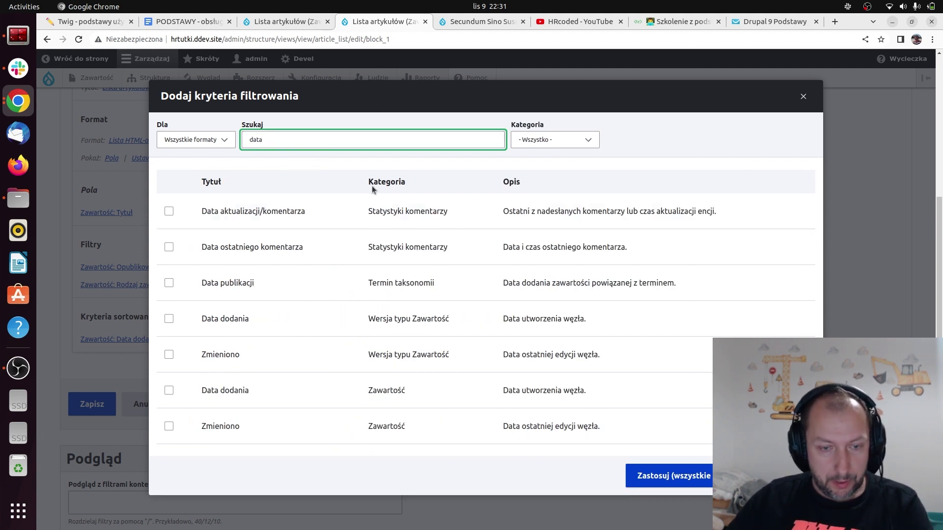
{"action": "left_click", "coordinate": [219, 283]}
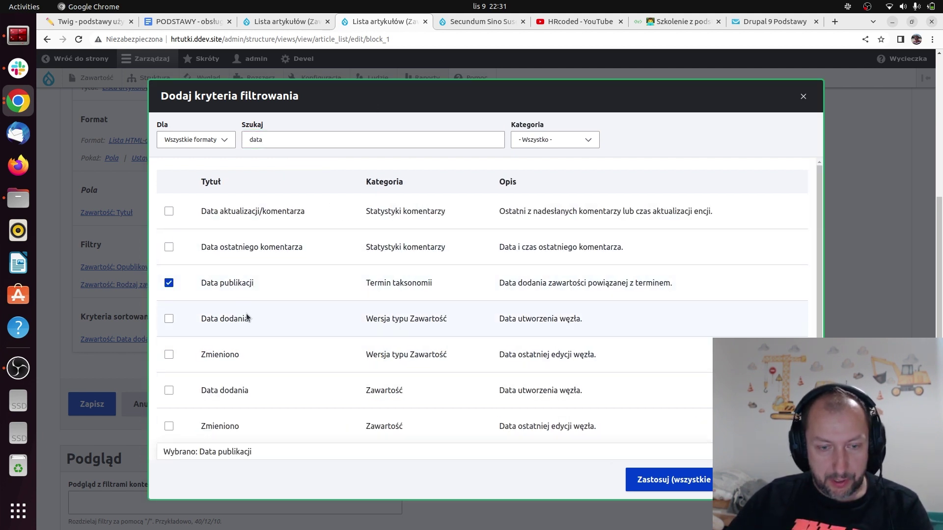
{"action": "left_click", "coordinate": [240, 281]}
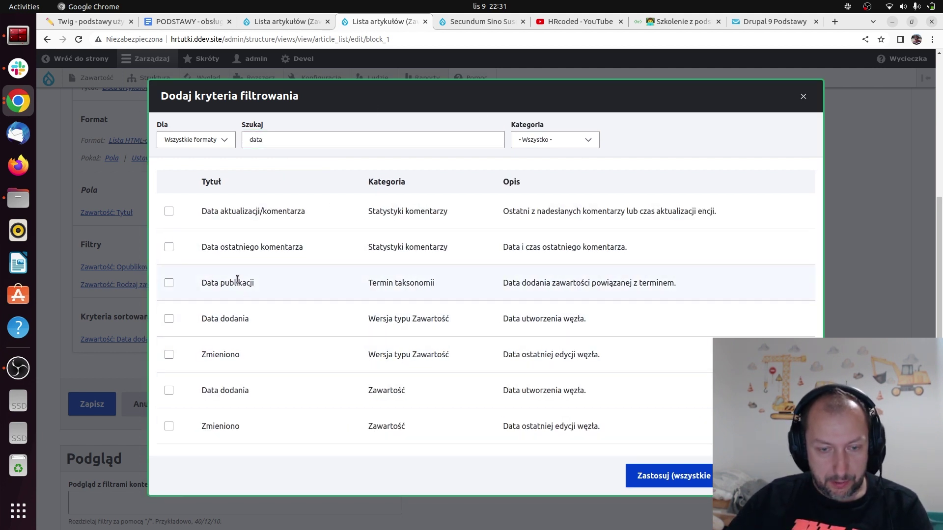
{"action": "left_click", "coordinate": [235, 389]}
{"action": "left_click", "coordinate": [703, 484]}
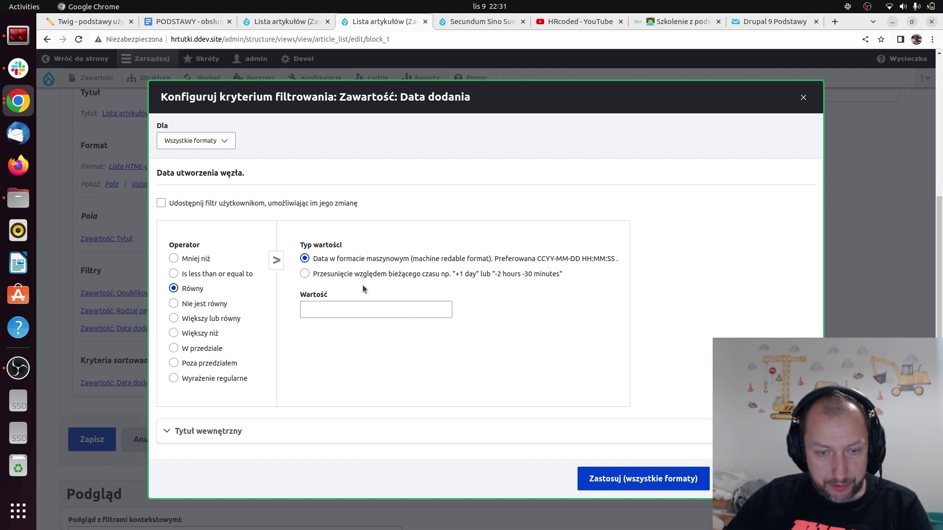
- Set the Data dodania filter to Mniej niż with a current-time offset of "-1 day", apply it to all displays, and check the preview
{"action": "left_click", "coordinate": [401, 274]}
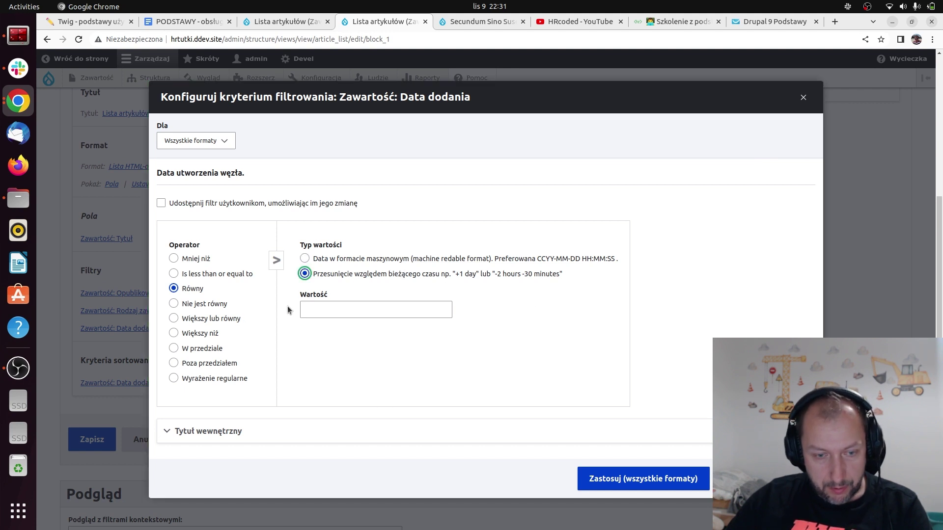
{"action": "left_click", "coordinate": [196, 260]}
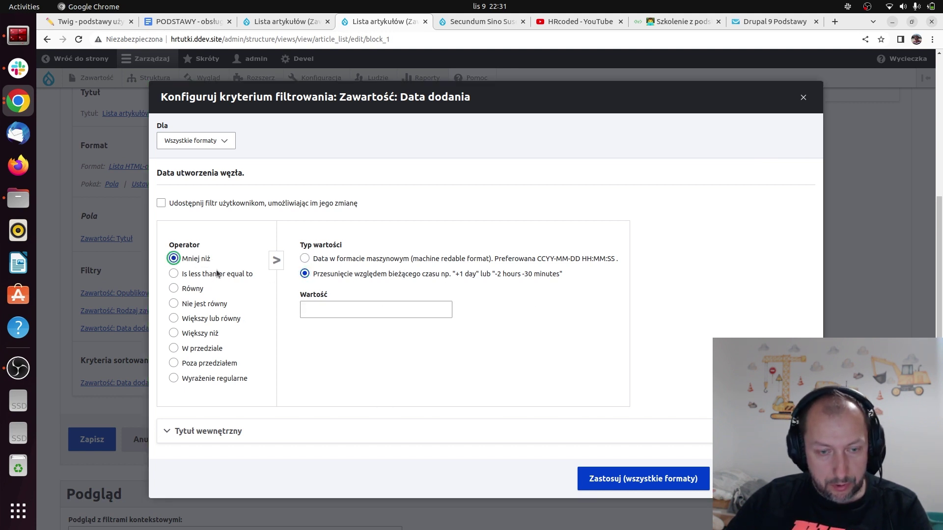
{"action": "left_click", "coordinate": [328, 309]}
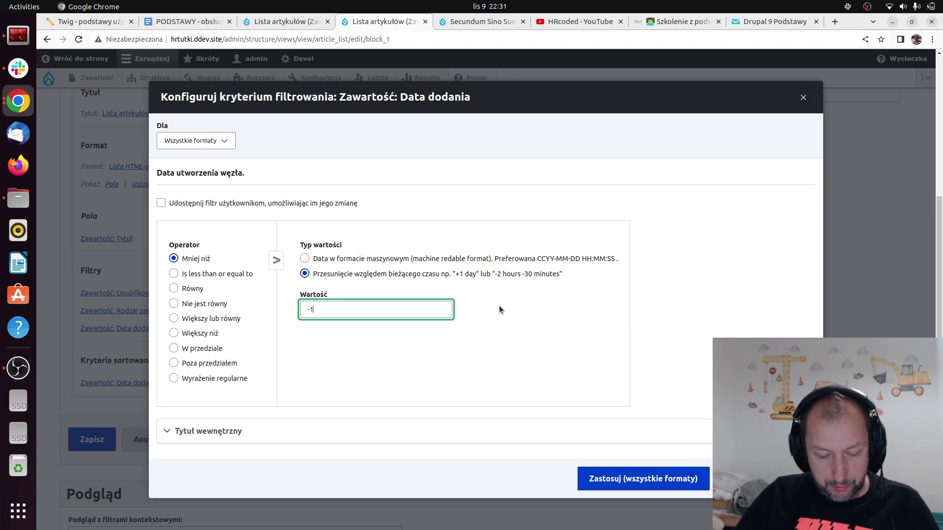
{"action": "type", "text": "-1 day"}
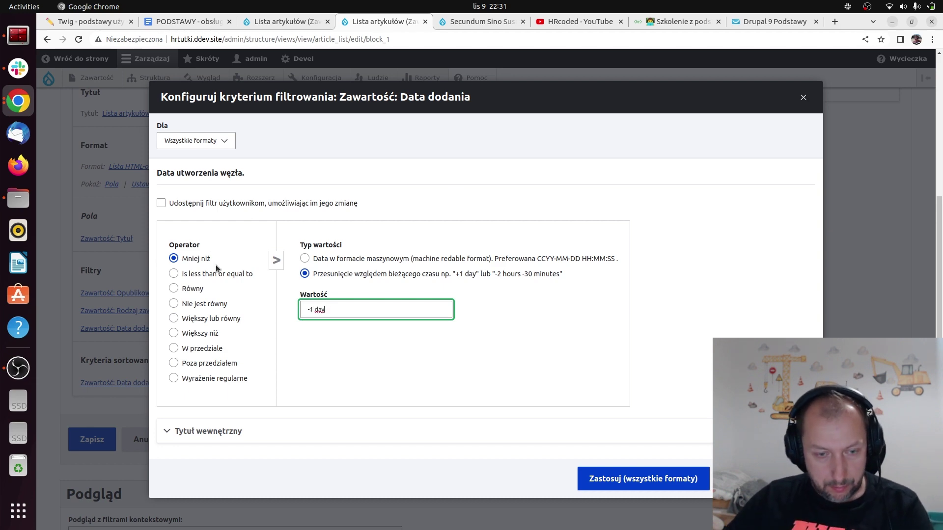
{"action": "left_click", "coordinate": [640, 479]}
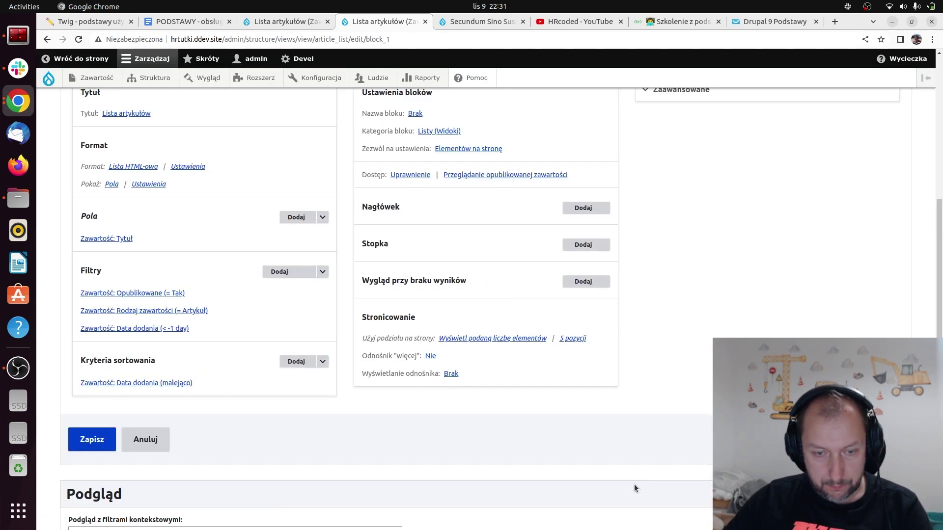
{"action": "scroll", "coordinate": [506, 427], "scroll_direction": "down", "scroll_amount": 2}
{"action": "scroll", "coordinate": [516, 425], "scroll_direction": "down", "scroll_amount": 5}
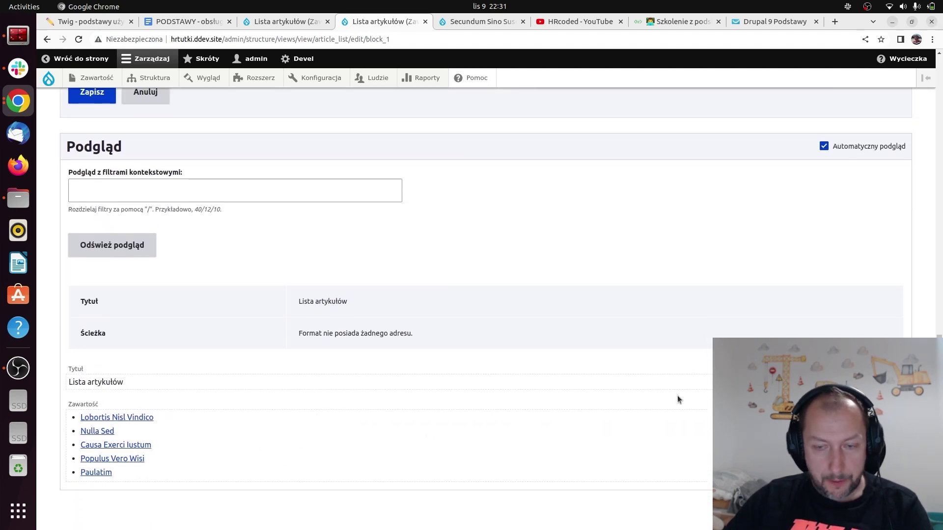
{"action": "scroll", "coordinate": [210, 309], "scroll_direction": "up", "scroll_amount": 1}
{"action": "scroll", "coordinate": [218, 319], "scroll_direction": "down", "scroll_amount": 1}
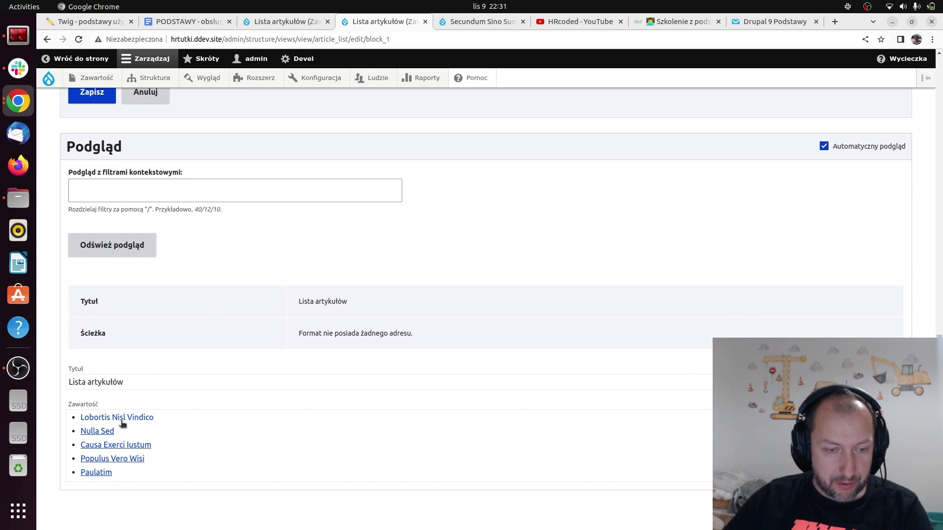
- Review the Block preview and the Data dodania filter's settings, then close them without changes
{"action": "scroll", "coordinate": [319, 402], "scroll_direction": "up", "scroll_amount": 8}
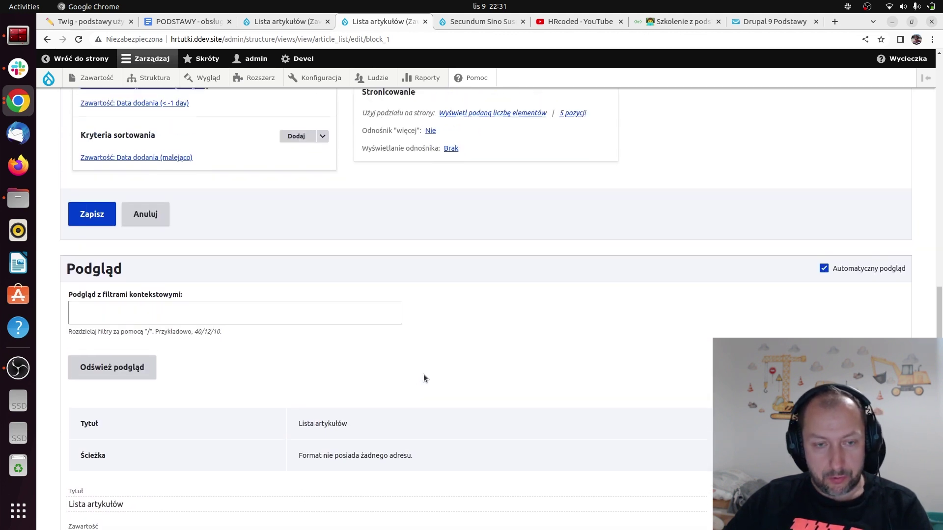
{"action": "scroll", "coordinate": [417, 402], "scroll_direction": "down", "scroll_amount": 7}
{"action": "scroll", "coordinate": [293, 411], "scroll_direction": "up", "scroll_amount": 2}
{"action": "scroll", "coordinate": [285, 418], "scroll_direction": "up", "scroll_amount": 4}
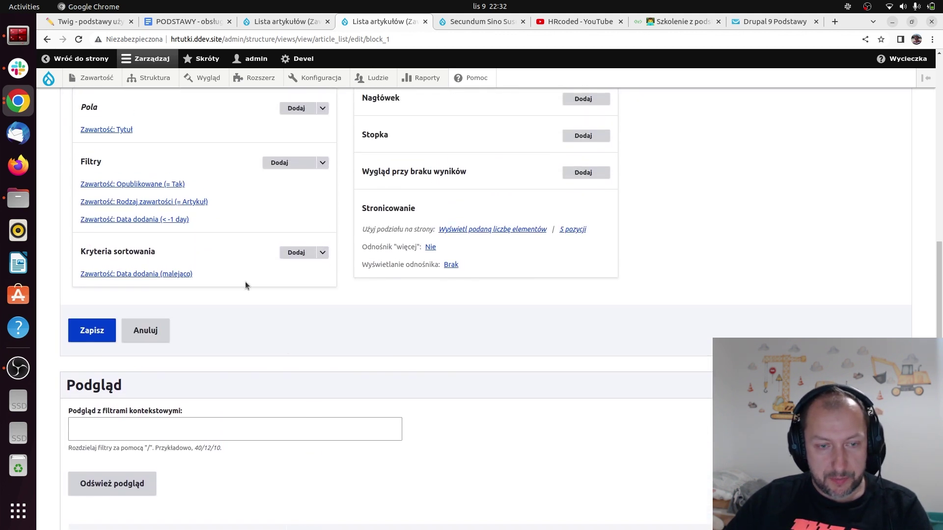
{"action": "left_click", "coordinate": [164, 242]}
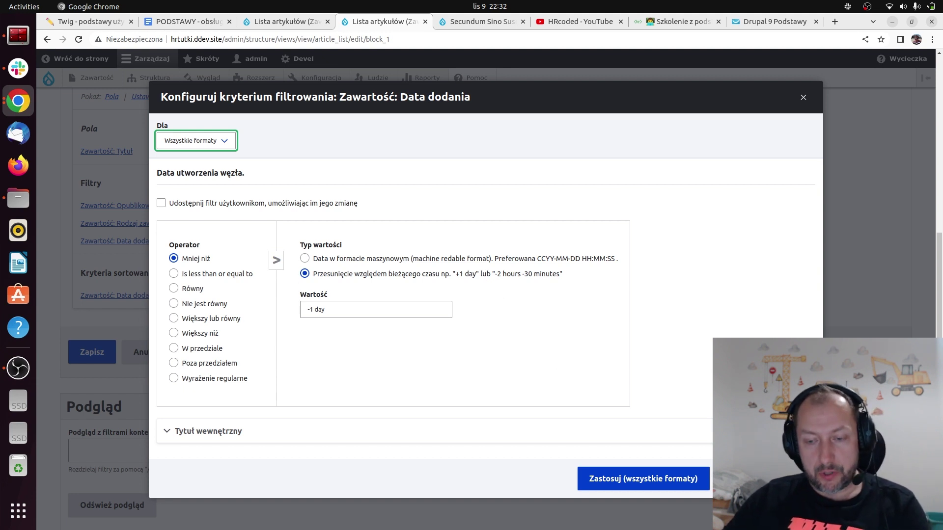
{"action": "left_click", "coordinate": [804, 97]}
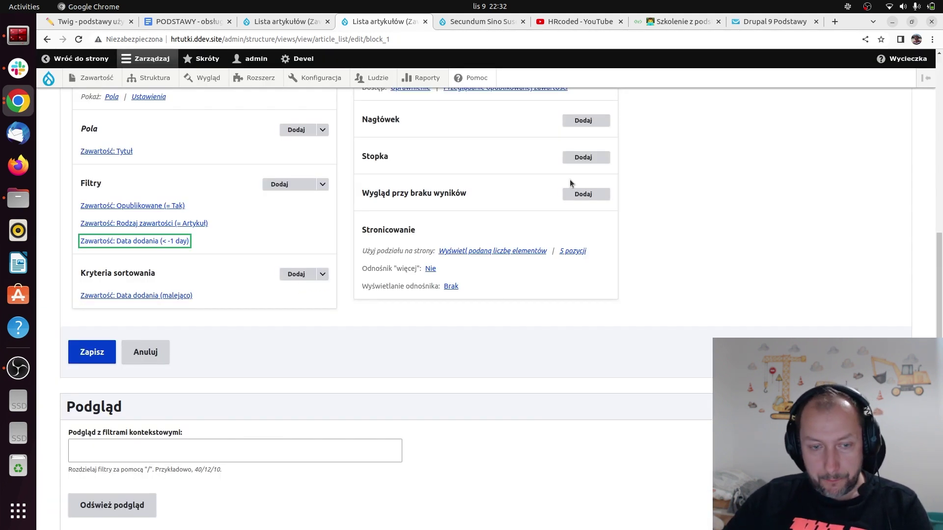
- Switch to the Page display, open its /artykuly path in a separate tab, and check the article table
{"action": "scroll", "coordinate": [414, 332], "scroll_direction": "up", "scroll_amount": 1}
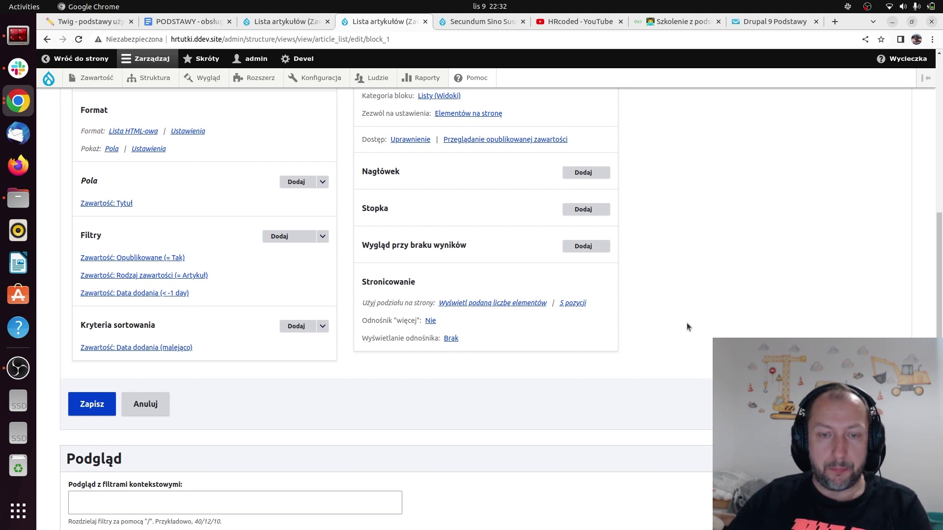
{"action": "scroll", "coordinate": [687, 323], "scroll_direction": "up", "scroll_amount": 2}
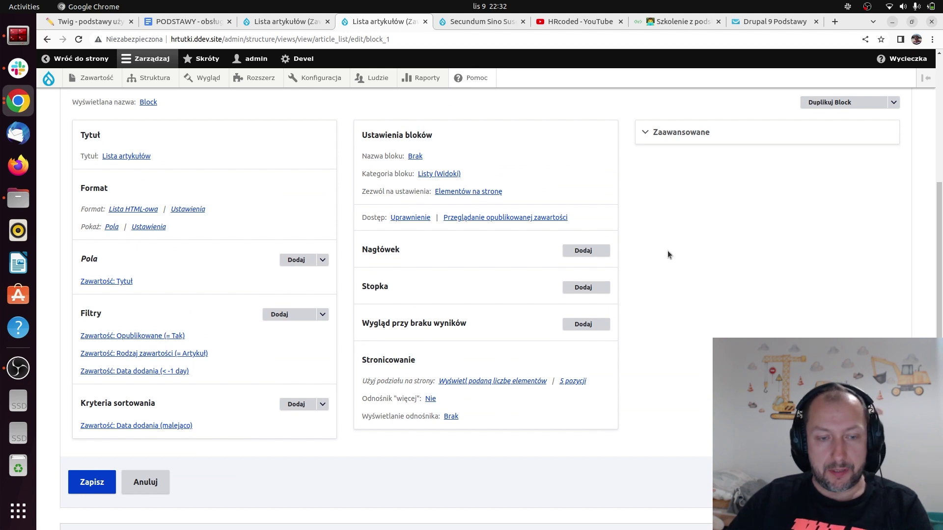
{"action": "scroll", "coordinate": [658, 269], "scroll_direction": "down", "scroll_amount": 9}
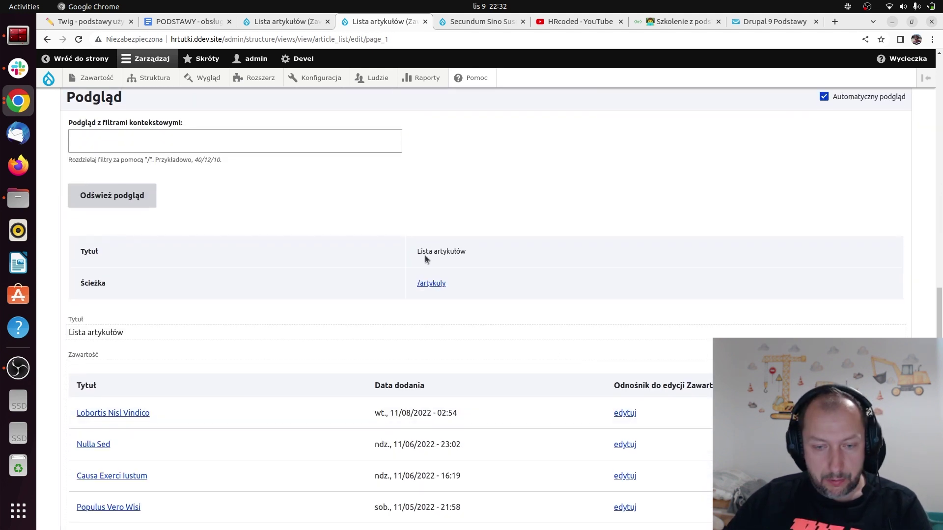
{"action": "left_click", "coordinate": [431, 283]}
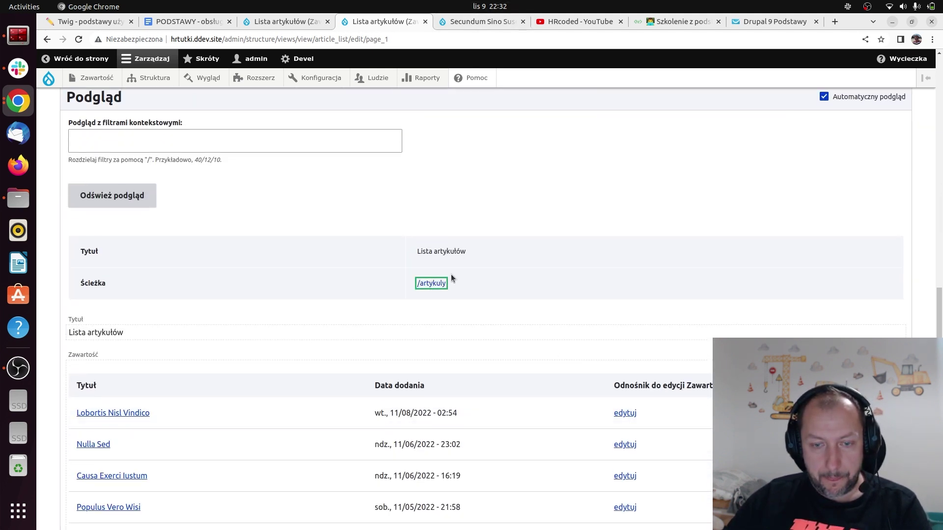
{"action": "left_click", "coordinate": [497, 23]}
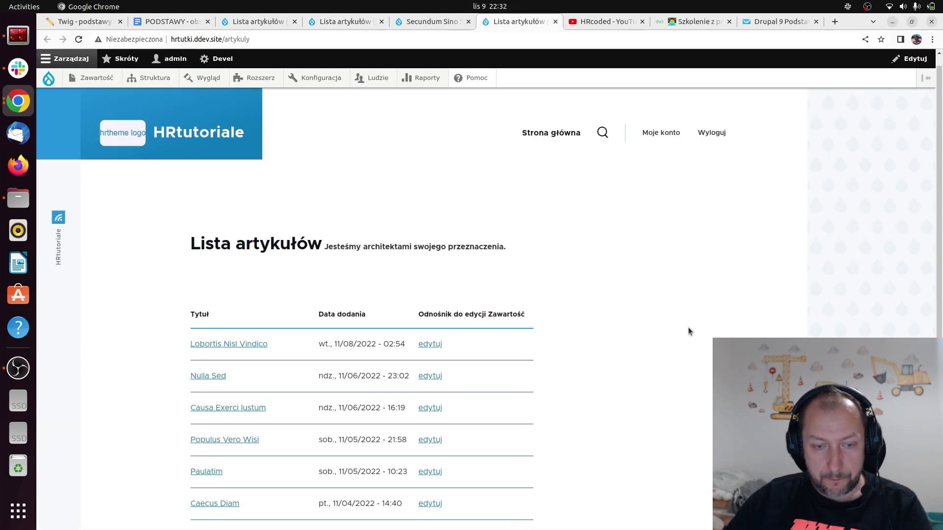
{"action": "scroll", "coordinate": [520, 355], "scroll_direction": "down", "scroll_amount": 2}
{"action": "scroll", "coordinate": [591, 279], "scroll_direction": "down", "scroll_amount": 5}
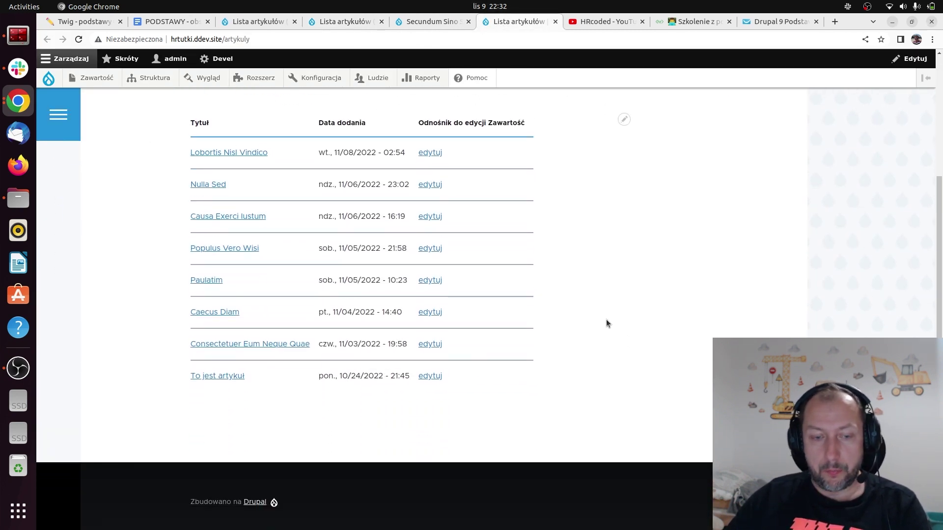
{"action": "scroll", "coordinate": [606, 319], "scroll_direction": "up", "scroll_amount": 2}
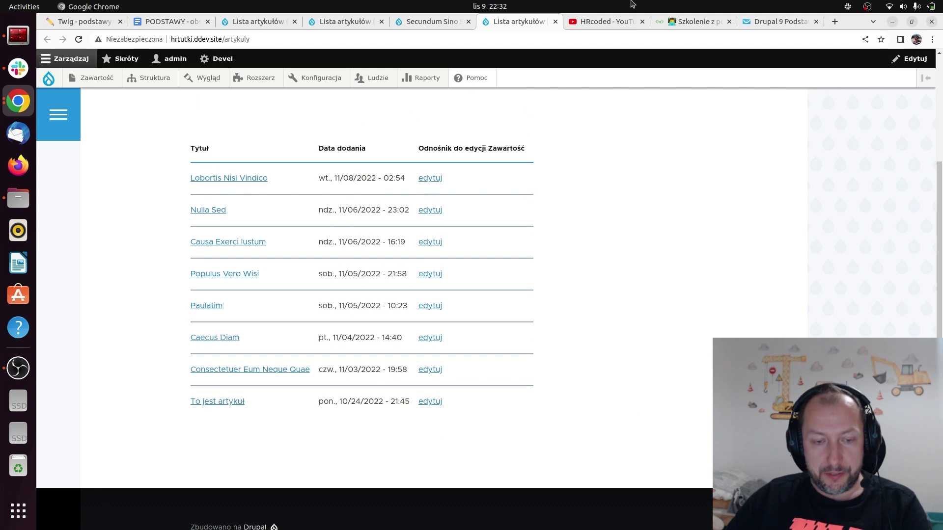
- Dismiss the update message on the edited article, return to the view's editing page, and check the Block display's preview
{"action": "left_click", "coordinate": [428, 22]}
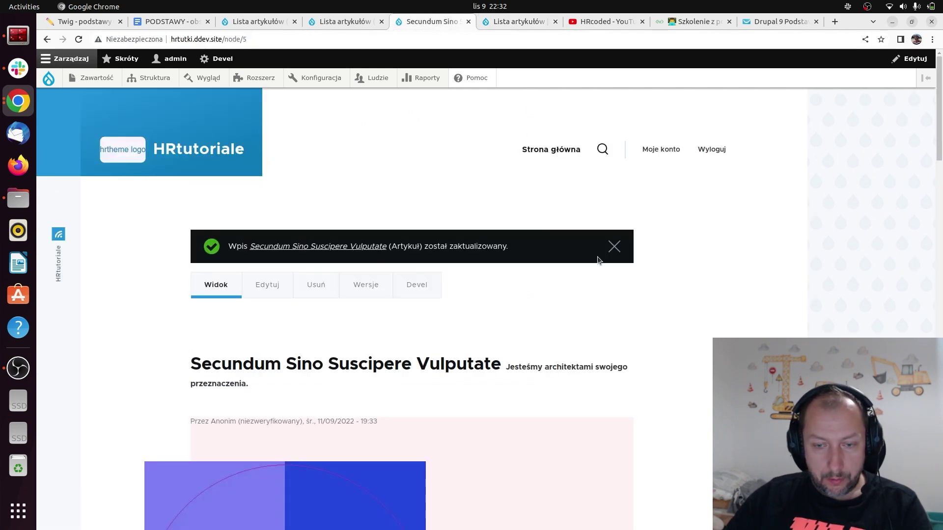
{"action": "left_click", "coordinate": [613, 247]}
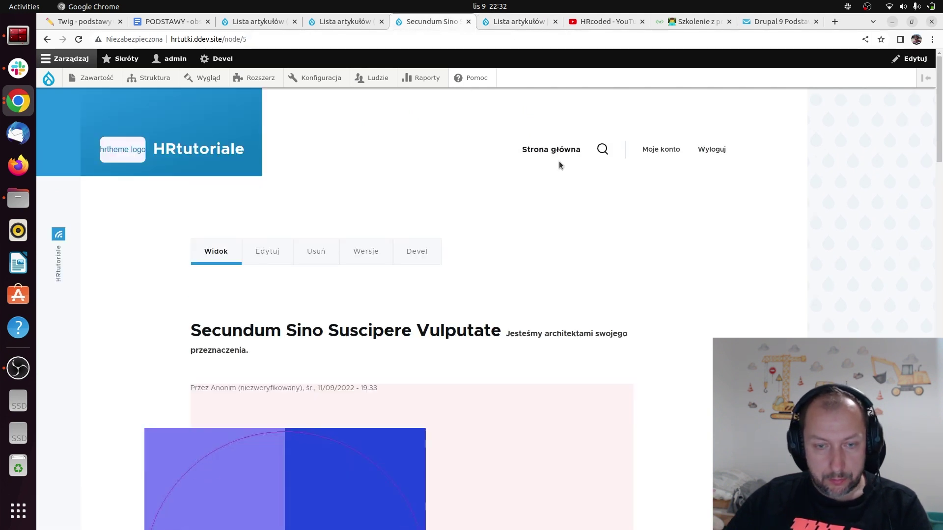
{"action": "left_click", "coordinate": [344, 21]}
{"action": "scroll", "coordinate": [303, 234], "scroll_direction": "up", "scroll_amount": 8}
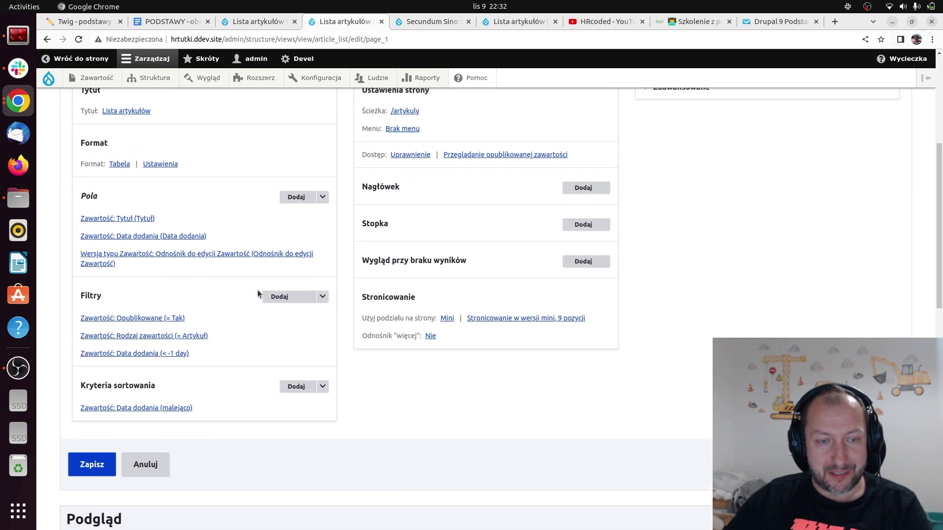
{"action": "scroll", "coordinate": [257, 294], "scroll_direction": "up", "scroll_amount": 3}
{"action": "left_click", "coordinate": [113, 194]}
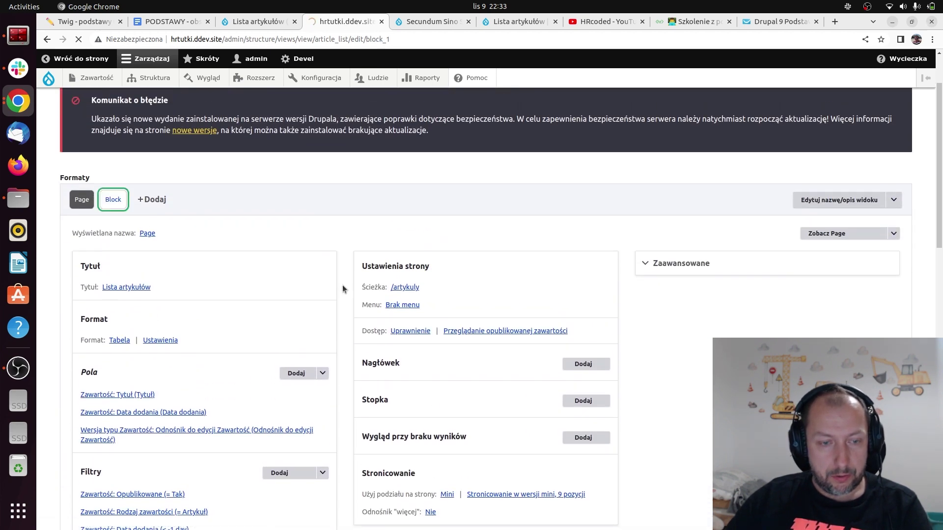
{"action": "scroll", "coordinate": [352, 303], "scroll_direction": "down", "scroll_amount": 10}
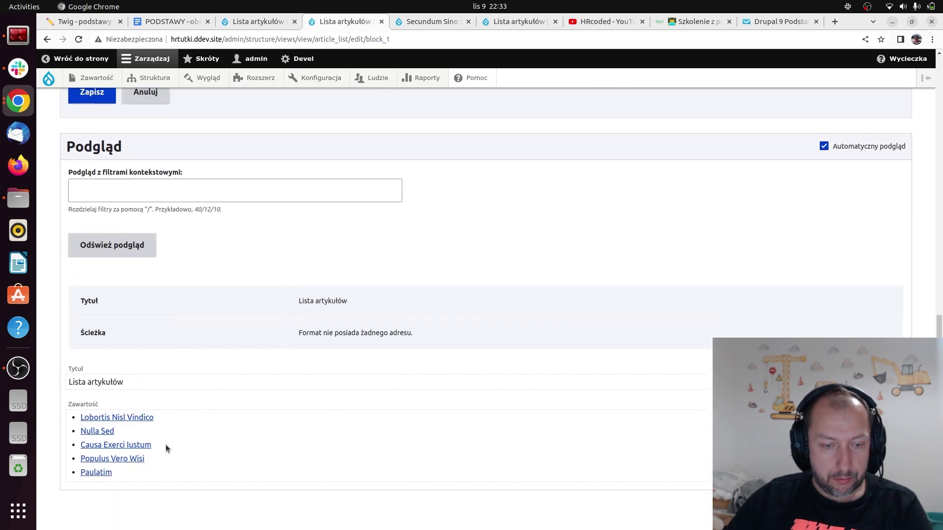
{"action": "scroll", "coordinate": [355, 440], "scroll_direction": "up", "scroll_amount": 6}
- Open the block layout page (Układ bloków) in a separate tab
{"action": "mouse_move", "coordinate": [173, 79]}
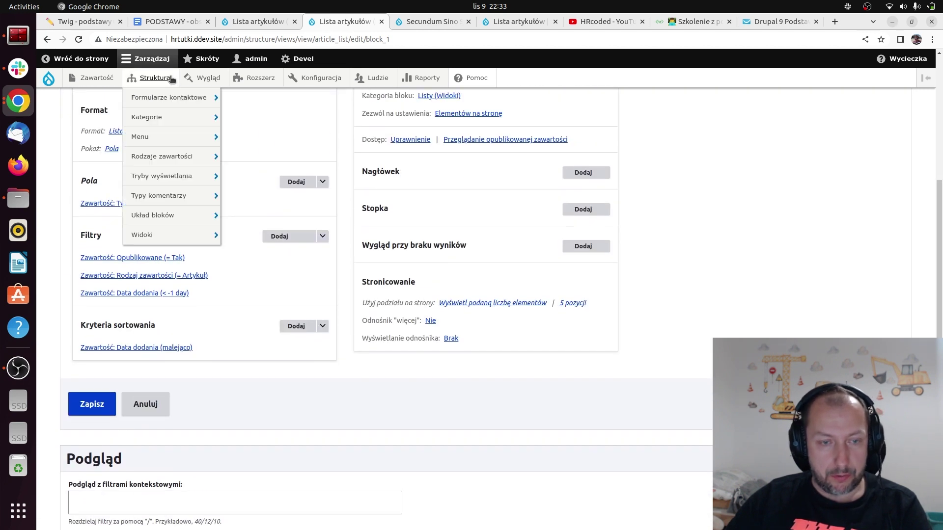
{"action": "middle_click", "coordinate": [175, 216]}
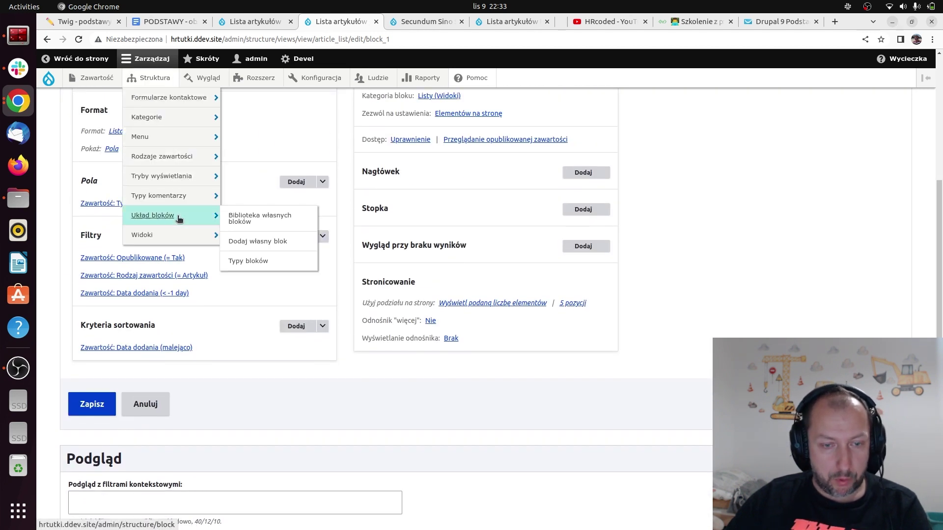
{"action": "left_click", "coordinate": [570, 23]}
{"action": "scroll", "coordinate": [429, 443], "scroll_direction": "down", "scroll_amount": 5}
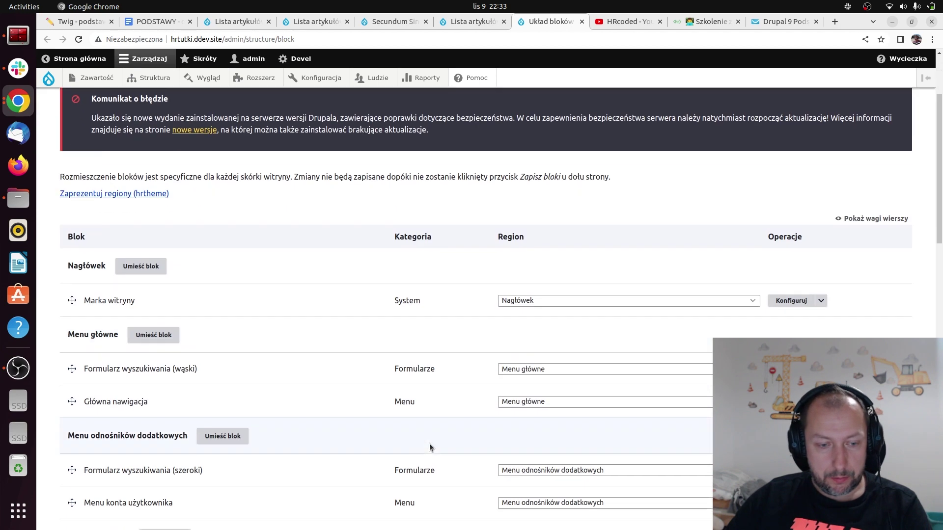
- Show the region demonstration for the hrtheme theme, then end it to return to the block layout
{"action": "scroll", "coordinate": [220, 249], "scroll_direction": "up", "scroll_amount": 3}
{"action": "scroll", "coordinate": [220, 252], "scroll_direction": "up", "scroll_amount": 1}
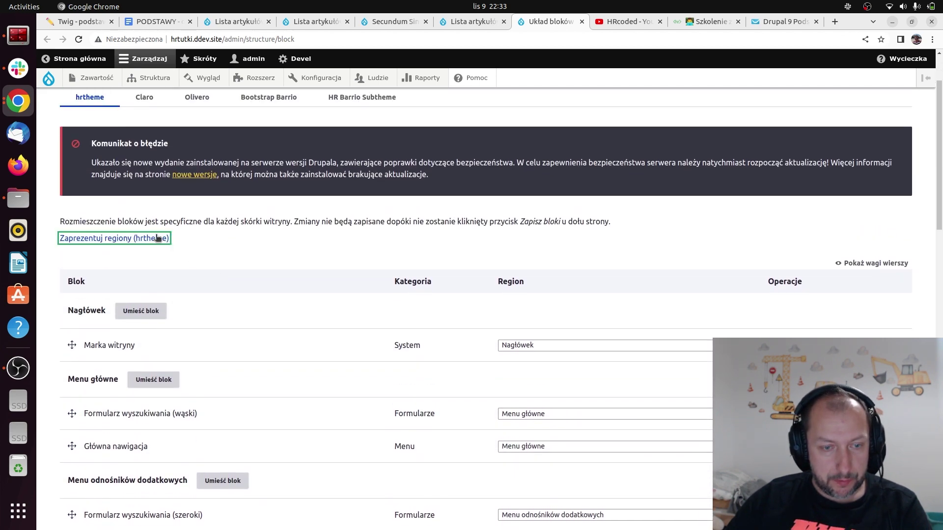
{"action": "left_click", "coordinate": [157, 237]}
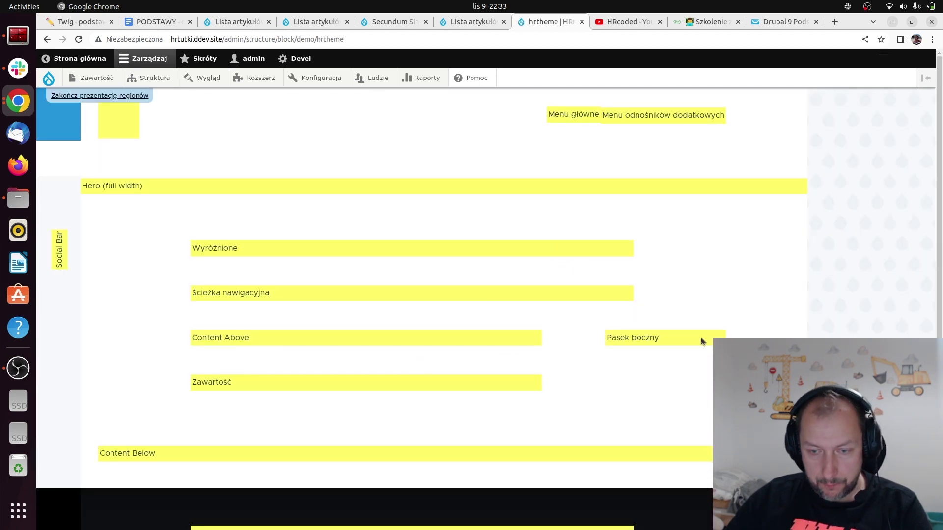
{"action": "left_click", "coordinate": [116, 98]}
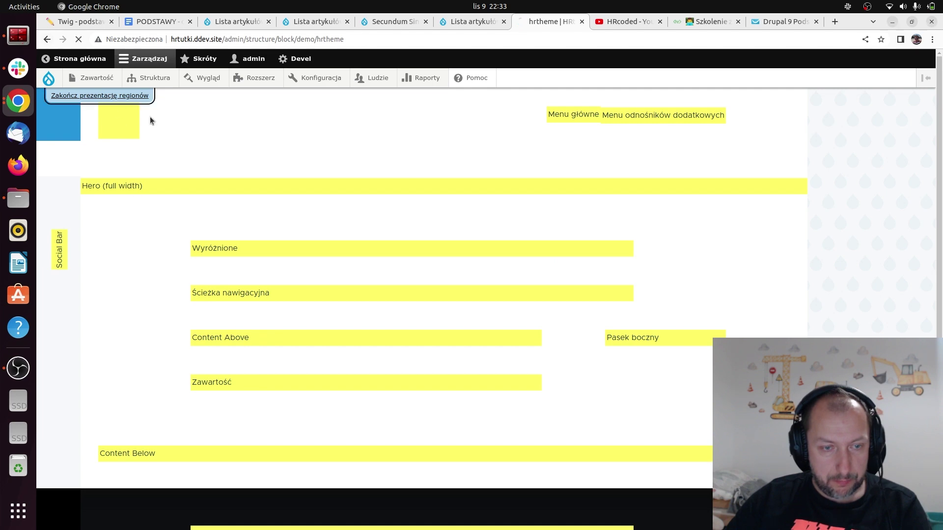
- Place "Lista artykułów: Block" in the Pasek boczny region with default settings, save it, and view it on the home page
{"action": "scroll", "coordinate": [255, 366], "scroll_direction": "down", "scroll_amount": 3}
{"action": "scroll", "coordinate": [260, 367], "scroll_direction": "down", "scroll_amount": 8}
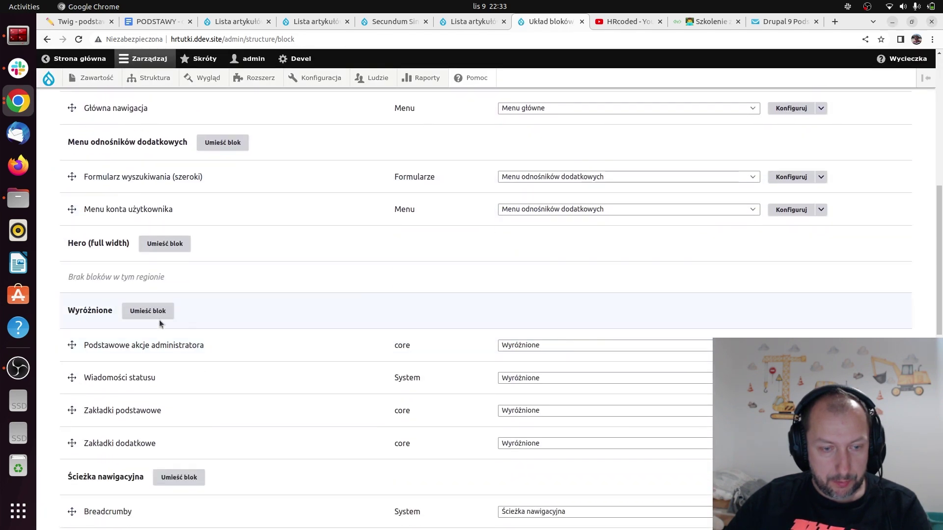
{"action": "scroll", "coordinate": [189, 370], "scroll_direction": "down", "scroll_amount": 3}
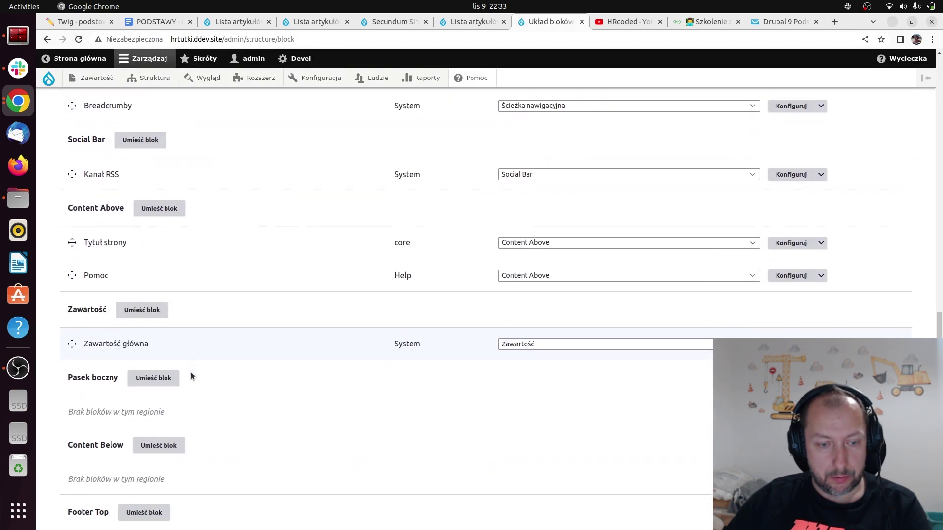
{"action": "left_click", "coordinate": [162, 318]}
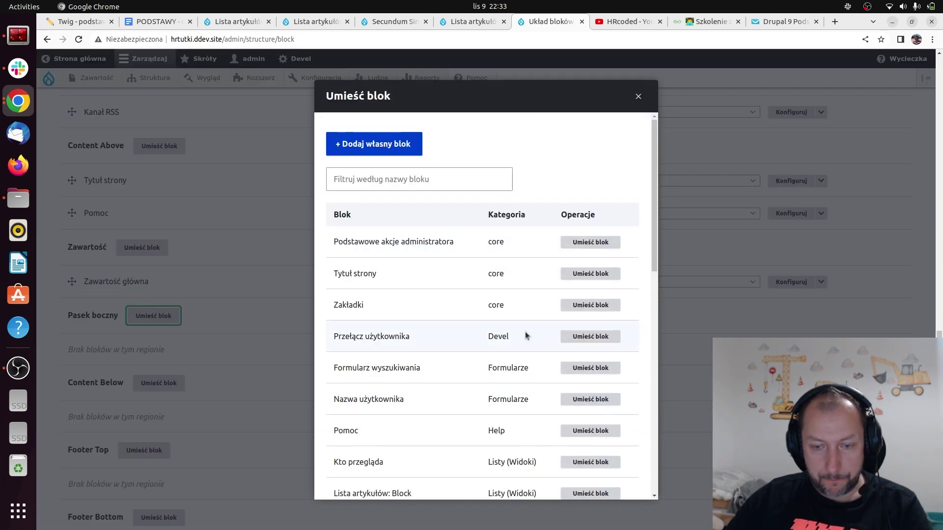
{"action": "scroll", "coordinate": [526, 333], "scroll_direction": "down", "scroll_amount": 2}
{"action": "scroll", "coordinate": [535, 396], "scroll_direction": "down", "scroll_amount": 1}
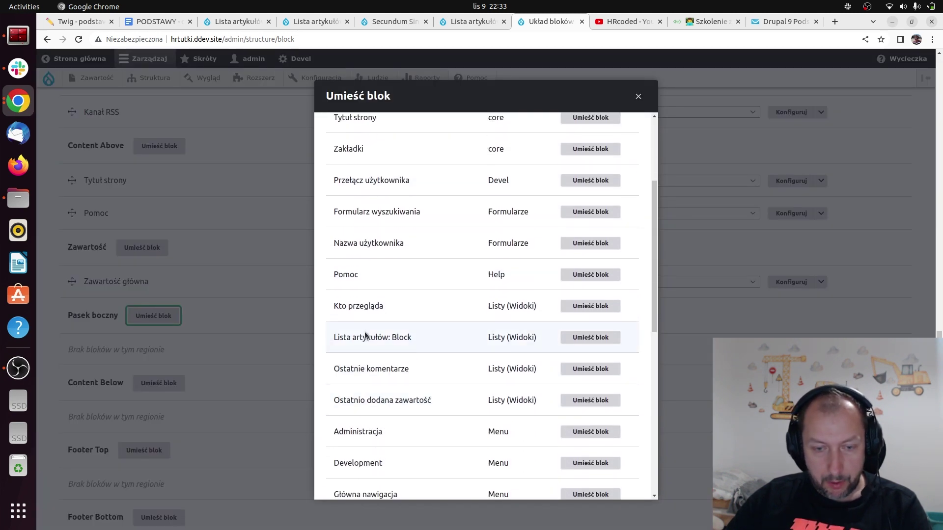
{"action": "left_click", "coordinate": [590, 338]}
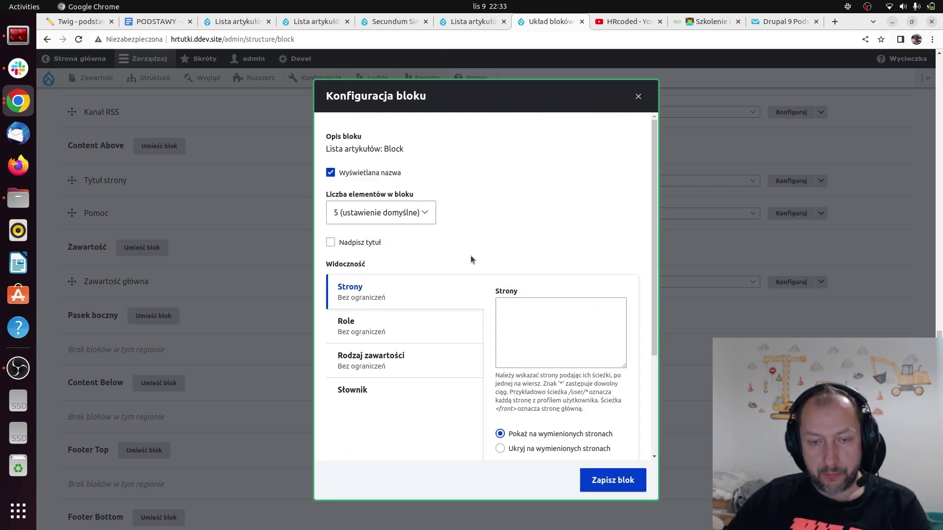
{"action": "left_click", "coordinate": [606, 480]}
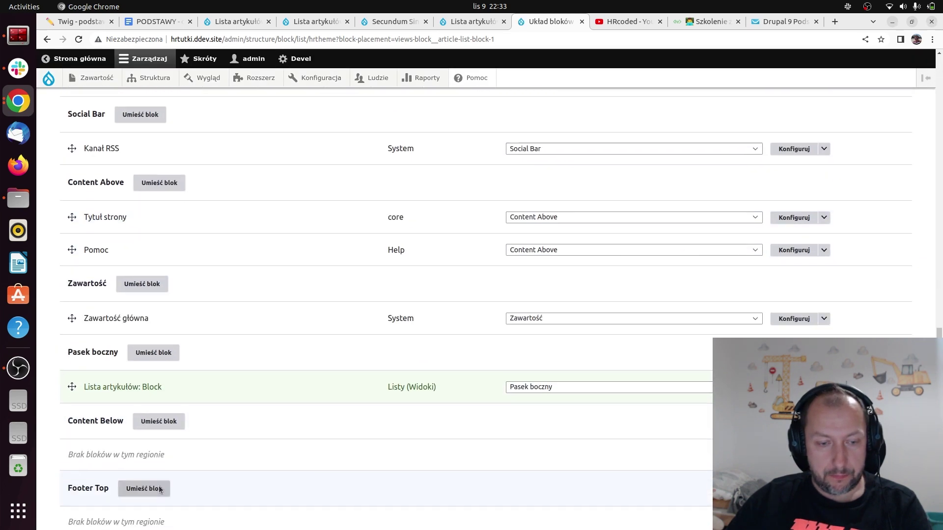
{"action": "left_click", "coordinate": [173, 464]}
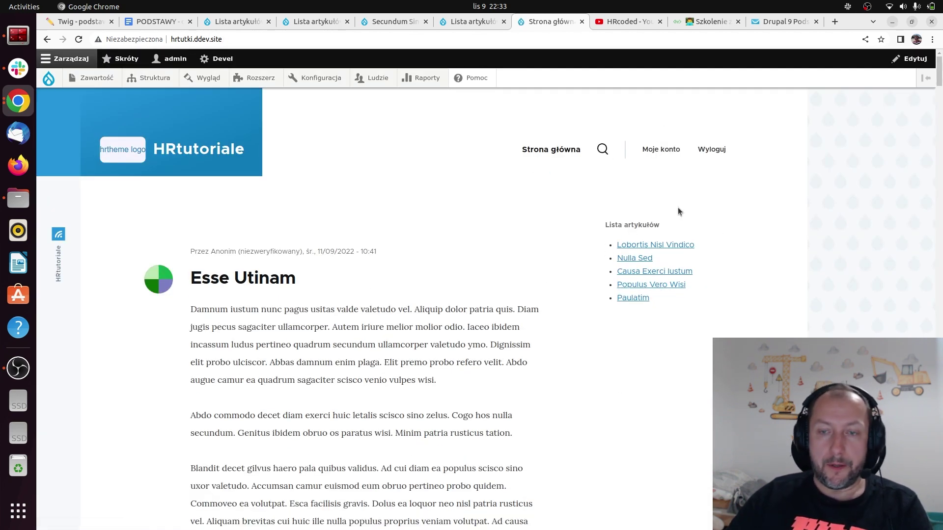
- Revisit the /artykuly page, then switch to the Drupal 9 ebook page and look through its form and table of contents
{"action": "left_click", "coordinate": [459, 23]}
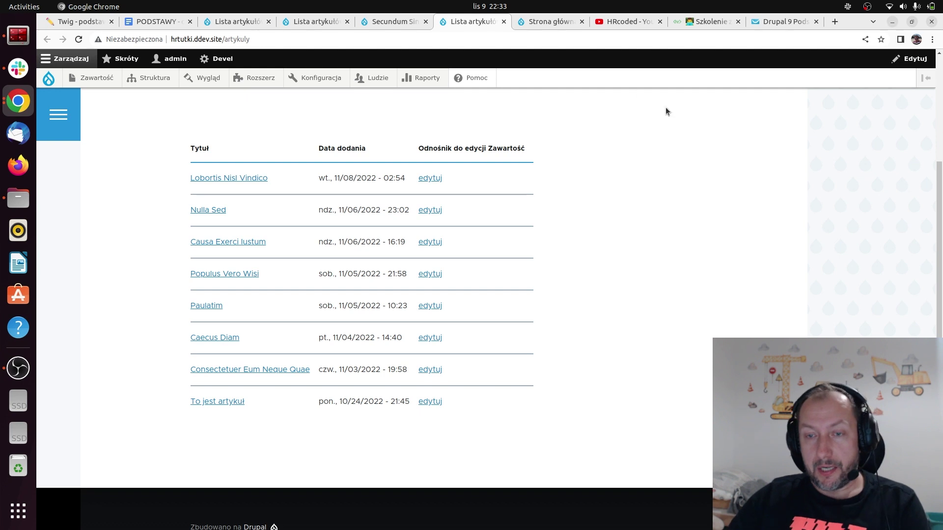
{"action": "mouse_move", "coordinate": [775, 24]}
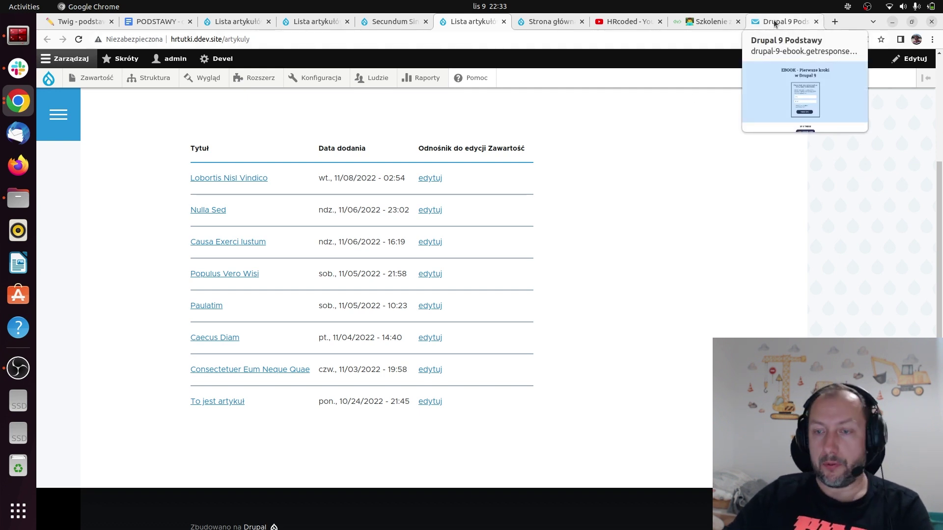
{"action": "left_click", "coordinate": [774, 22]}
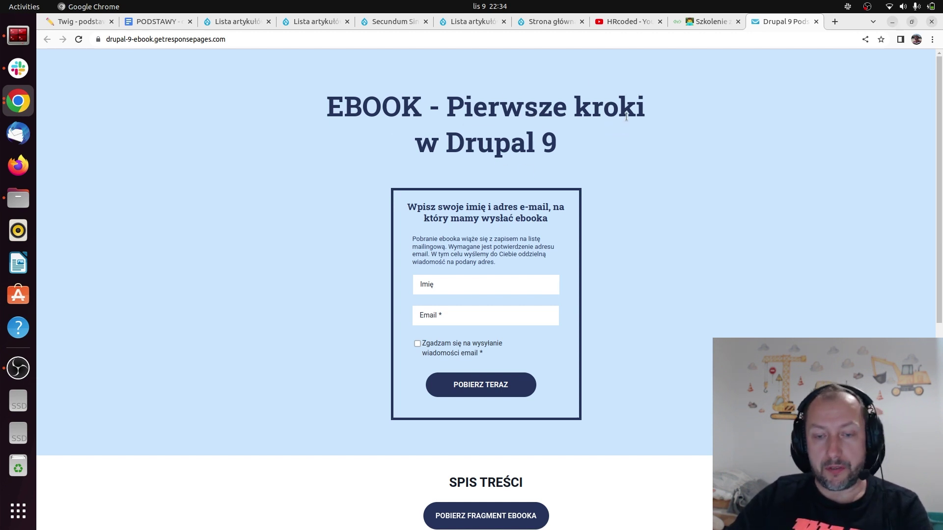
{"action": "left_click", "coordinate": [280, 39]}
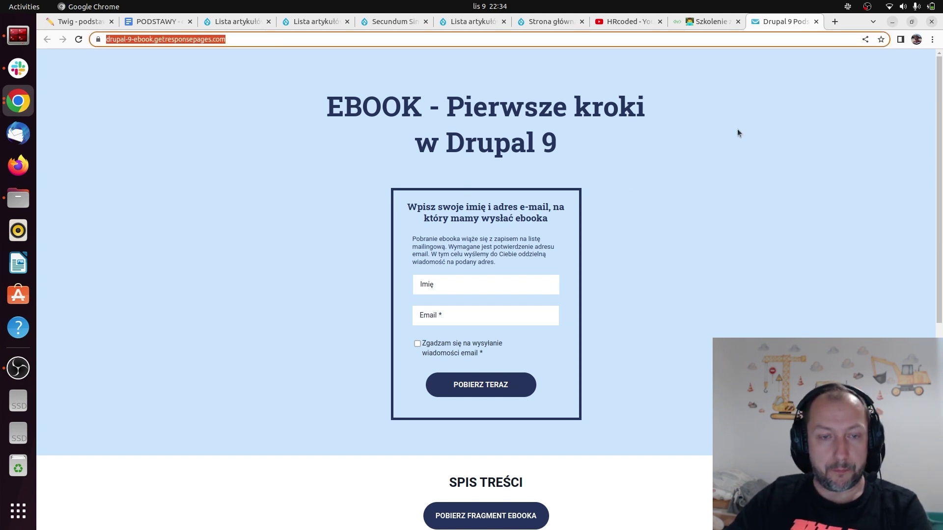
{"action": "left_click", "coordinate": [703, 206]}
{"action": "scroll", "coordinate": [627, 276], "scroll_direction": "down", "scroll_amount": 3}
{"action": "scroll", "coordinate": [653, 275], "scroll_direction": "down", "scroll_amount": 4}
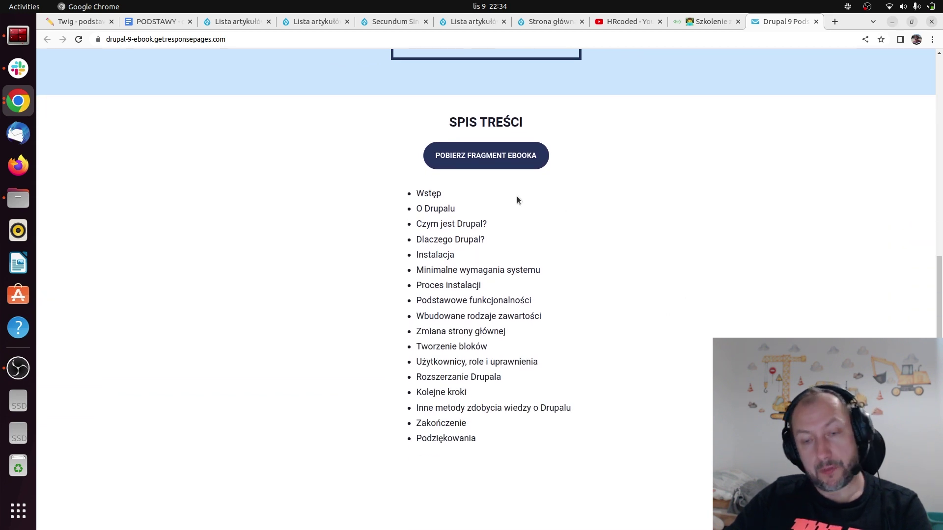
- Open the ebook fragment PDF and skim its pages from the table of contents to the chapter on custom blocks
{"action": "left_click", "coordinate": [476, 156]}
{"action": "scroll", "coordinate": [442, 174], "scroll_direction": "down", "scroll_amount": 1}
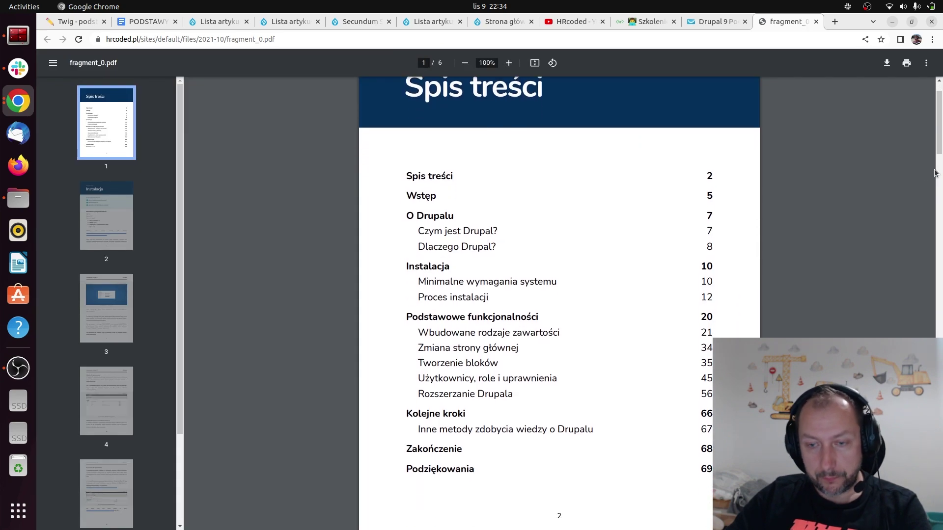
{"action": "left_click_drag", "start_coordinate": [939, 138], "coordinate": [941, 385]}
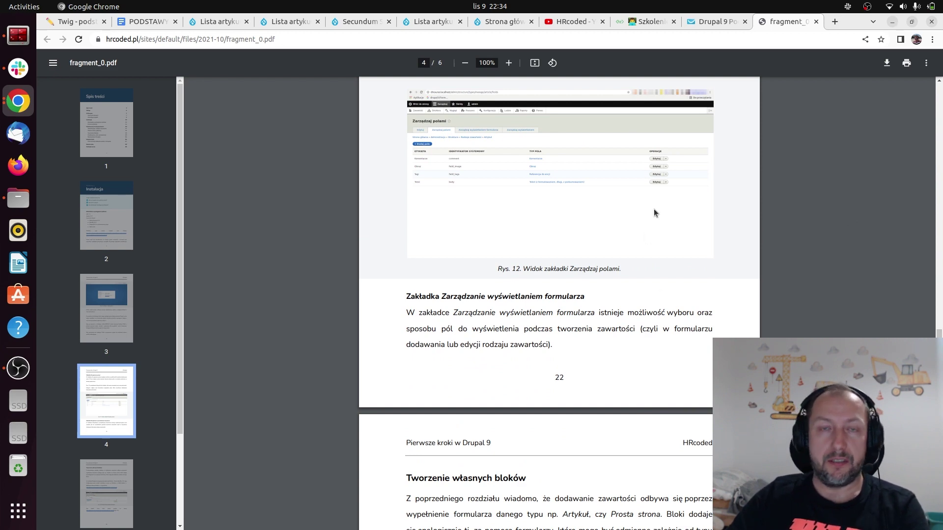
- Switch to the Drupal 9 basics training page
{"action": "left_click", "coordinate": [650, 21]}
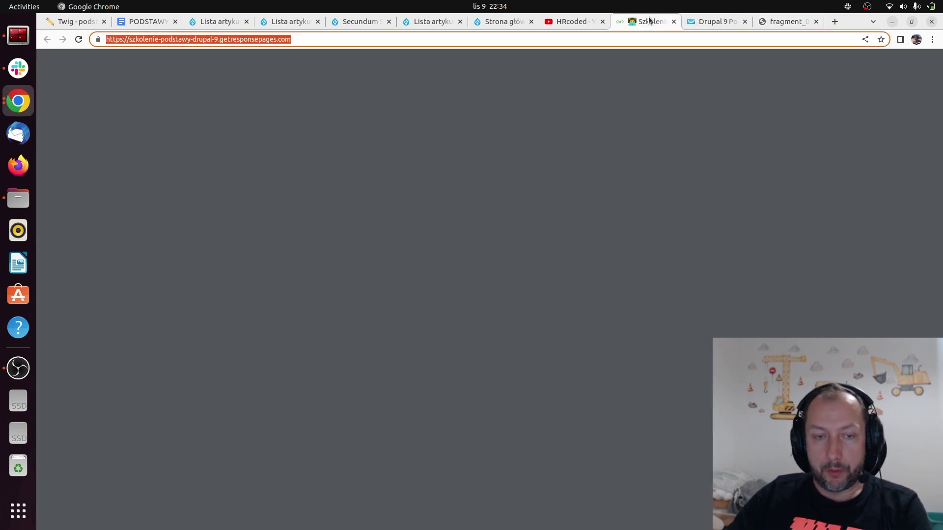